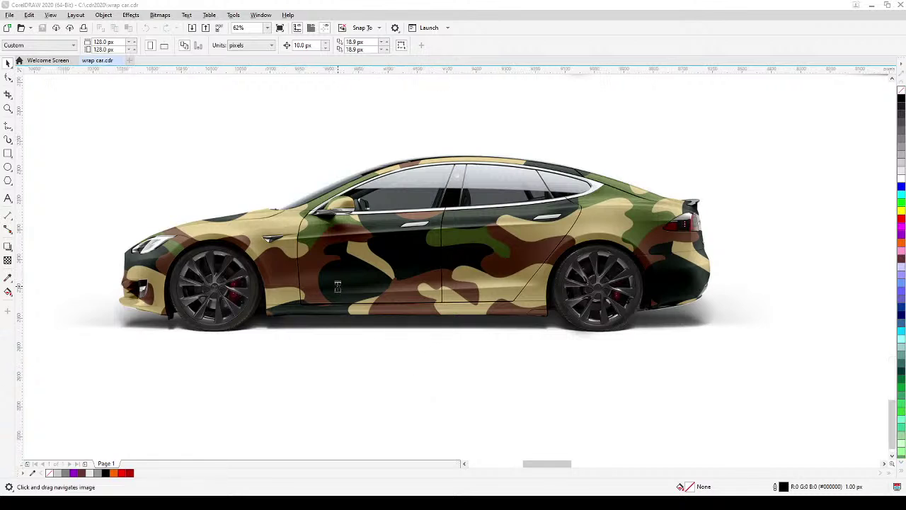
# Examine the camouflage-wrapped car up close, and the plain white side view of the same car above it
pyautogui.scroll(2, 339, 290)
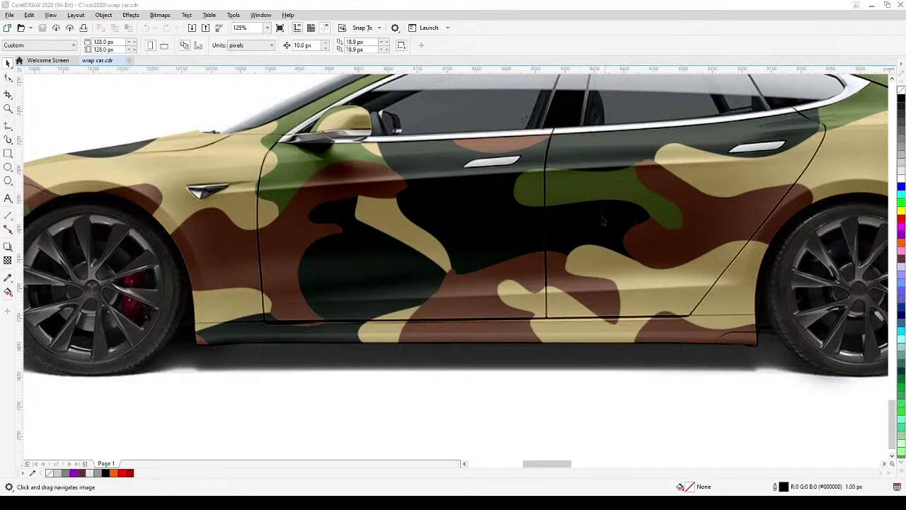
pyautogui.scroll(-2, 602, 220)
pyautogui.scroll(2, 799, 241)
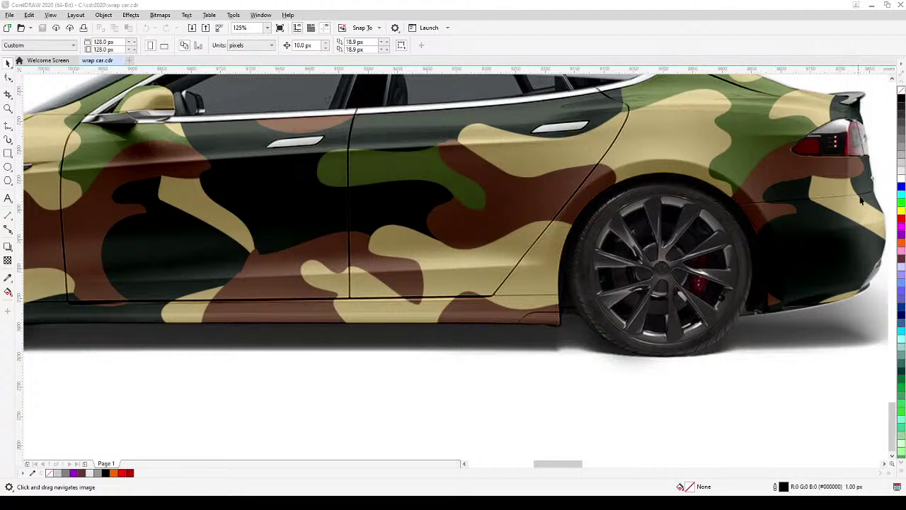
pyautogui.scroll(-2, 579, 252)
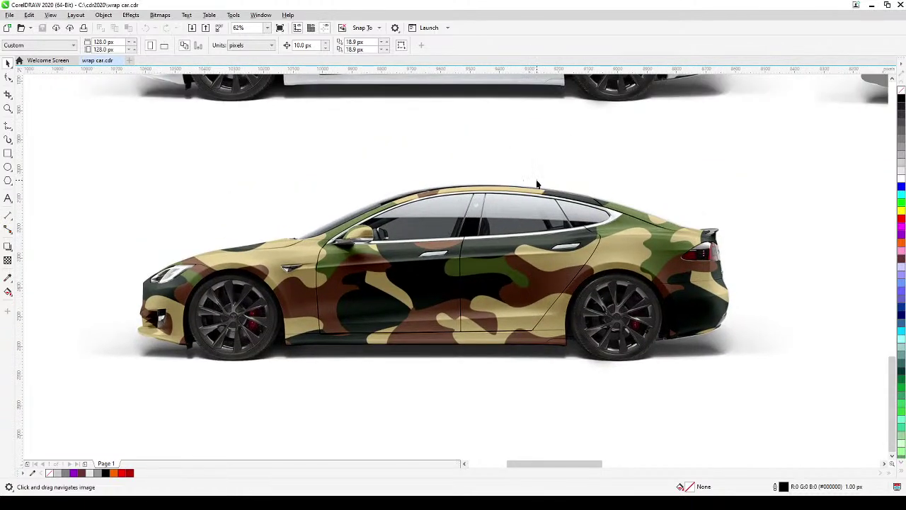
pyautogui.moveTo(539, 186); pyautogui.dragTo(517, 279)
pyautogui.scroll(2, 518, 278)
pyautogui.scroll(-2, 517, 278)
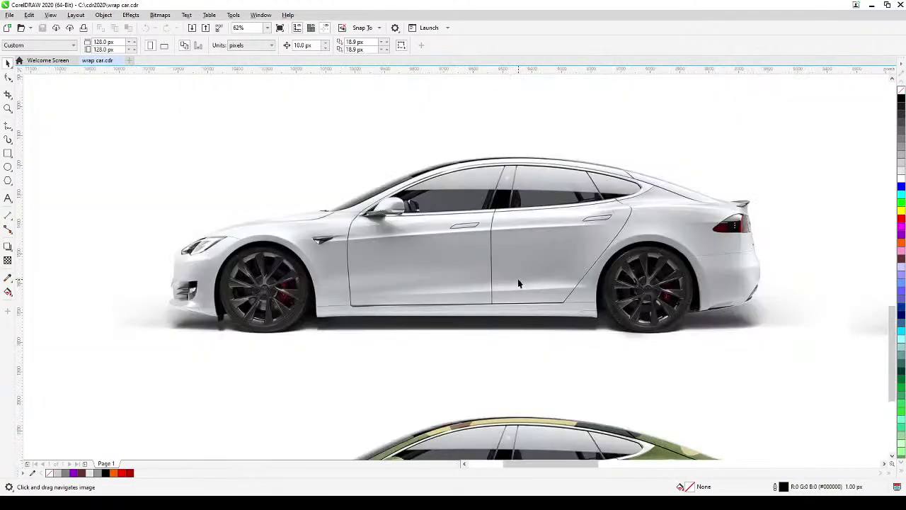
pyautogui.click(8, 107)
pyautogui.moveTo(135, 129); pyautogui.dragTo(813, 361)
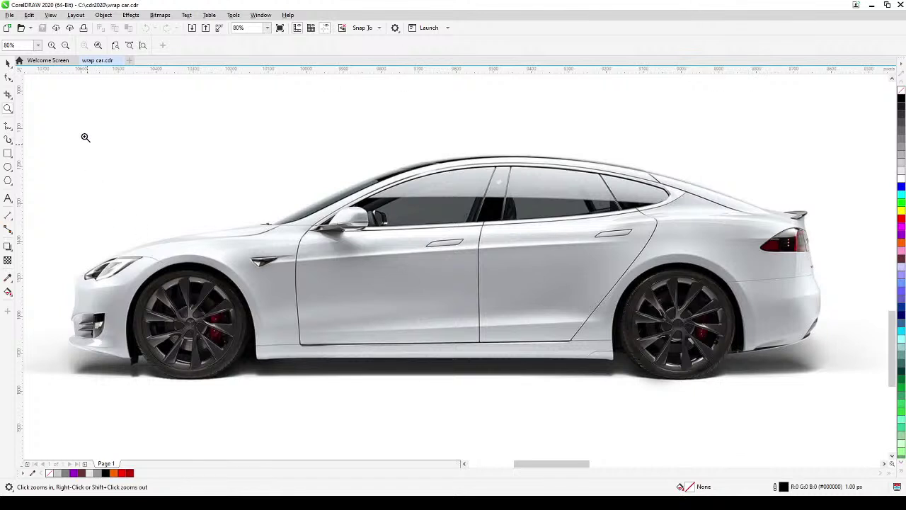
pyautogui.click(8, 63)
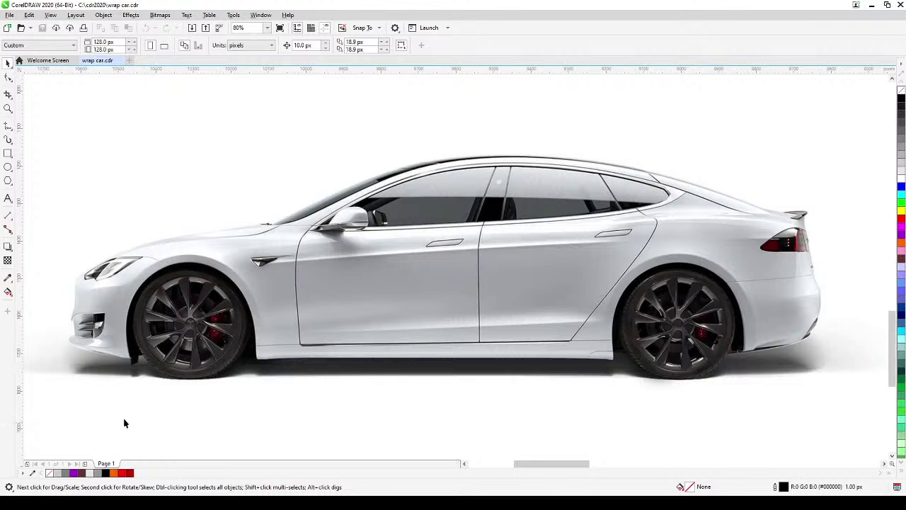
# Trace the white car's front bumper edge with the Bézier tool, from beside the fog-light vent up to just before the headlight
pyautogui.click(5, 126)
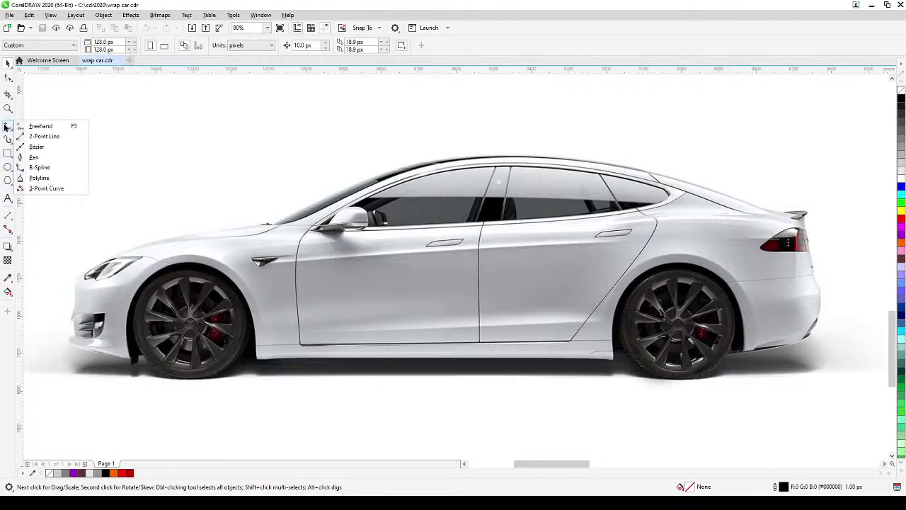
pyautogui.click(34, 148)
pyautogui.scroll(2, 98, 328)
pyautogui.moveTo(98, 327); pyautogui.dragTo(200, 301)
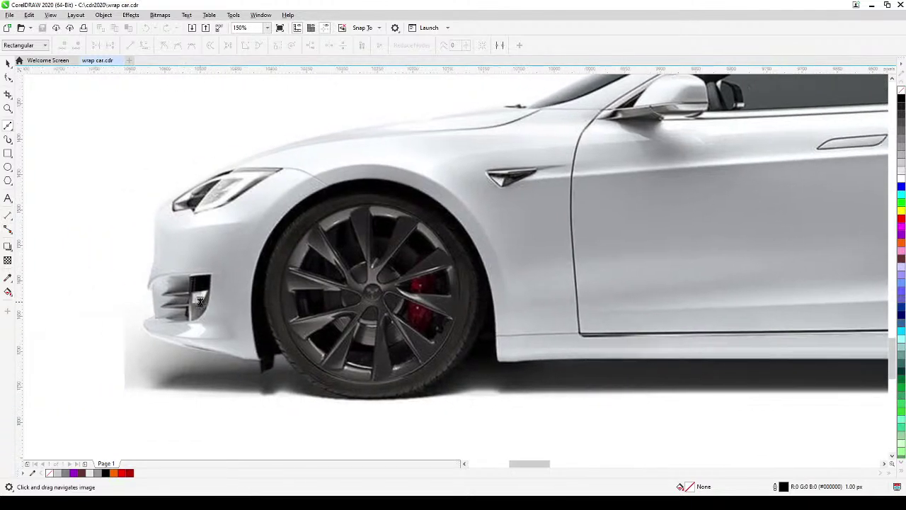
pyautogui.scroll(6, 132, 276)
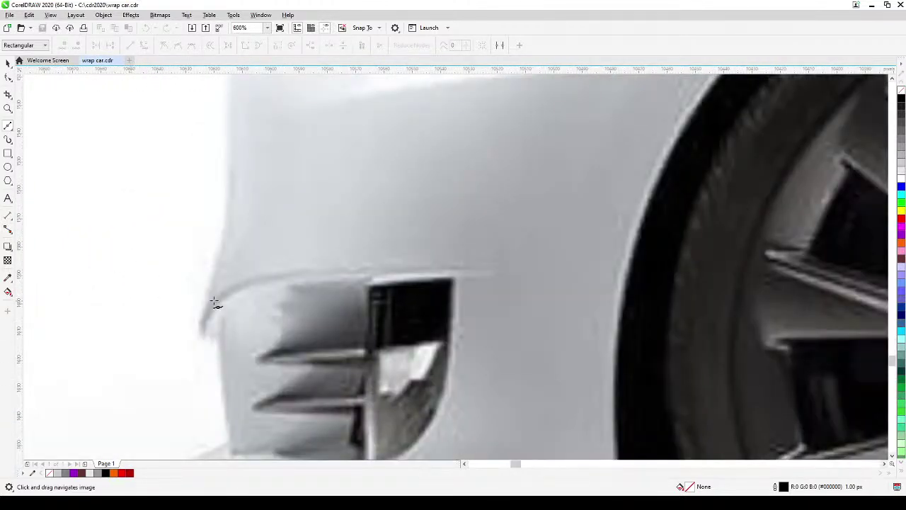
pyautogui.scroll(-2, 212, 303)
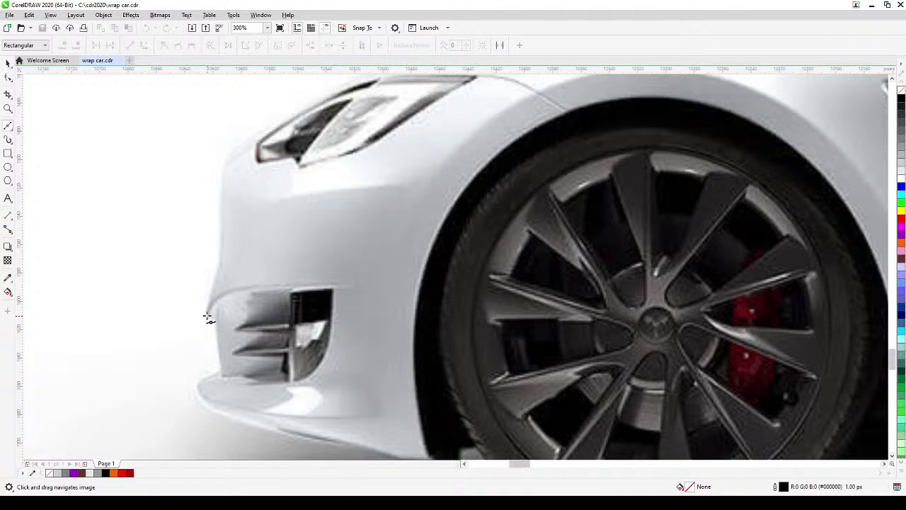
pyautogui.click(208, 315)
pyautogui.click(210, 297)
pyautogui.click(221, 269)
pyautogui.click(221, 236)
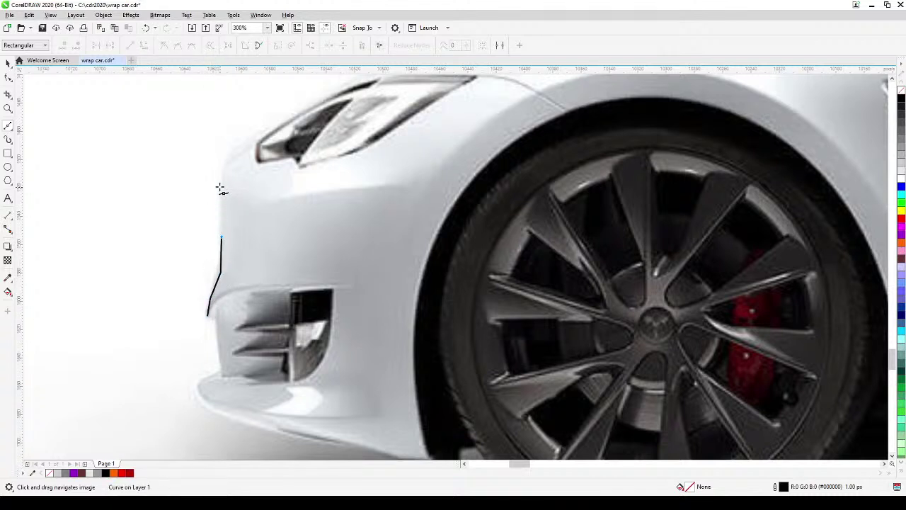
pyautogui.click(221, 186)
pyautogui.click(223, 162)
pyautogui.click(234, 152)
# Extend the Bézier outline over the top of the headlight onto the front of the hood, and end the curve there
pyautogui.moveTo(350, 167); pyautogui.dragTo(233, 293)
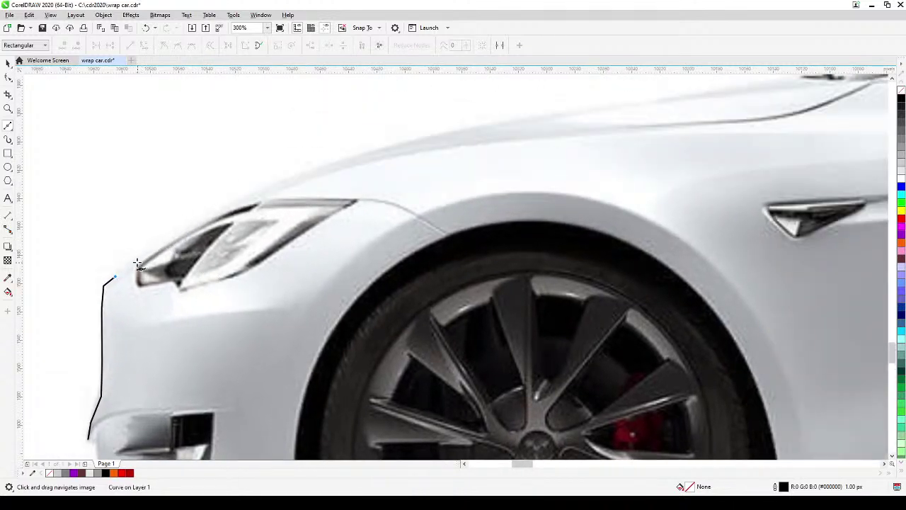
pyautogui.click(140, 258)
pyautogui.click(157, 245)
pyautogui.click(215, 211)
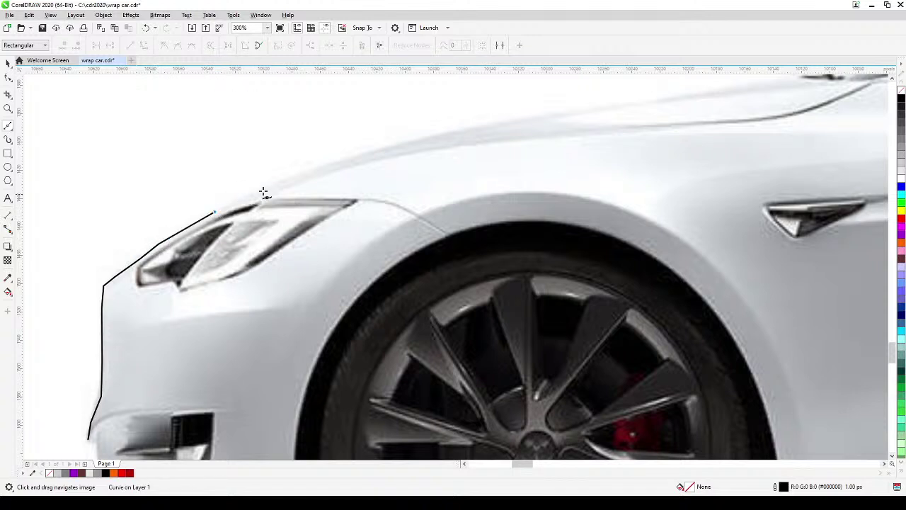
pyautogui.click(305, 172)
pyautogui.scroll(-2, 420, 211)
pyautogui.moveTo(498, 241); pyautogui.dragTo(256, 276)
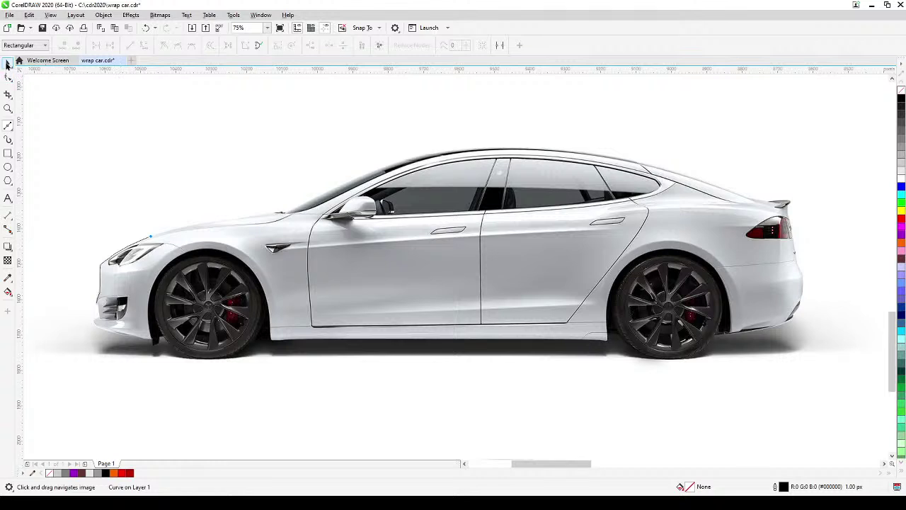
pyautogui.click(8, 63)
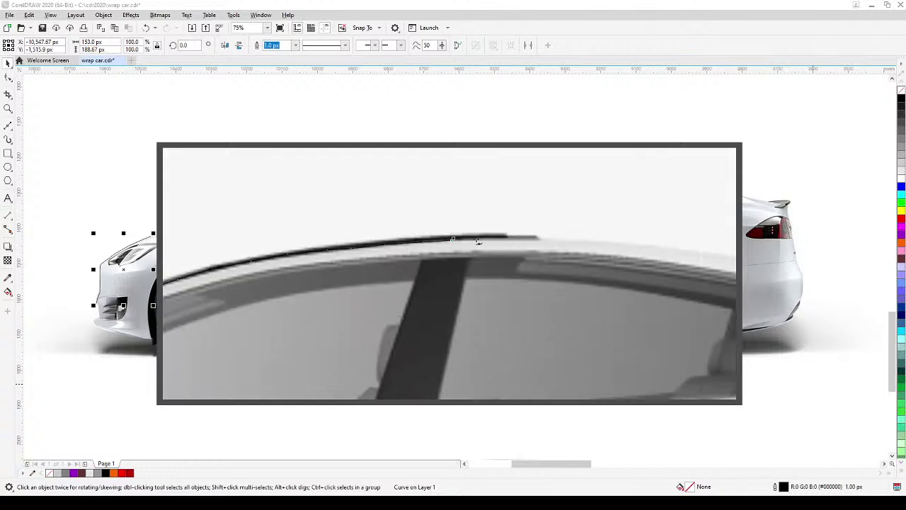
# Examine the white car's body contours and the copy of the car whose traced body is filled grey
pyautogui.moveTo(506, 269)
pyautogui.mouseDown()
pyautogui.moveTo(609, 285)
pyautogui.moveTo(607, 321)
pyautogui.moveTo(541, 314)
pyautogui.moveTo(490, 324)
pyautogui.moveTo(566, 373)
pyautogui.moveTo(616, 386)
pyautogui.mouseUp()
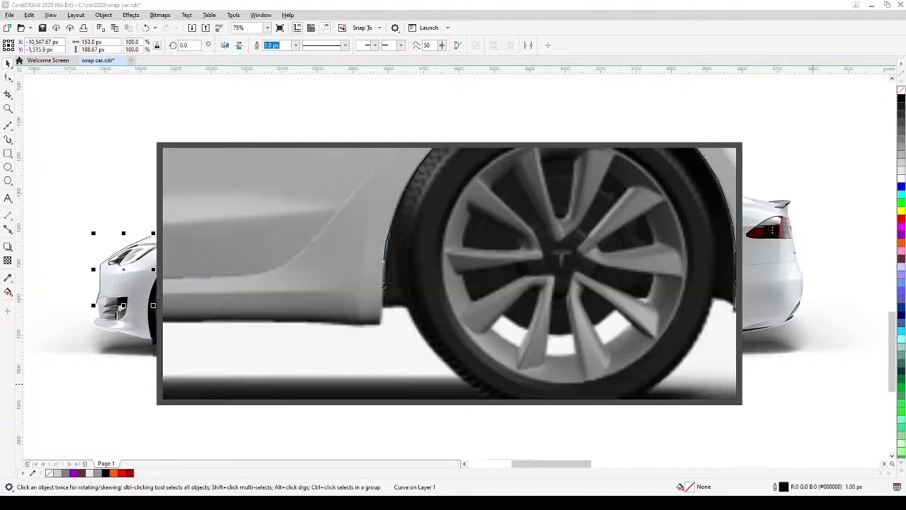
pyautogui.moveTo(485, 266)
pyautogui.mouseDown()
pyautogui.moveTo(273, 263)
pyautogui.moveTo(344, 239)
pyautogui.moveTo(324, 187)
pyautogui.moveTo(514, 201)
pyautogui.moveTo(446, 179)
pyautogui.moveTo(350, 194)
pyautogui.moveTo(290, 283)
pyautogui.moveTo(322, 274)
pyautogui.moveTo(309, 318)
pyautogui.moveTo(244, 297)
pyautogui.moveTo(217, 205)
pyautogui.mouseUp()
pyautogui.scroll(-3, 217, 205)
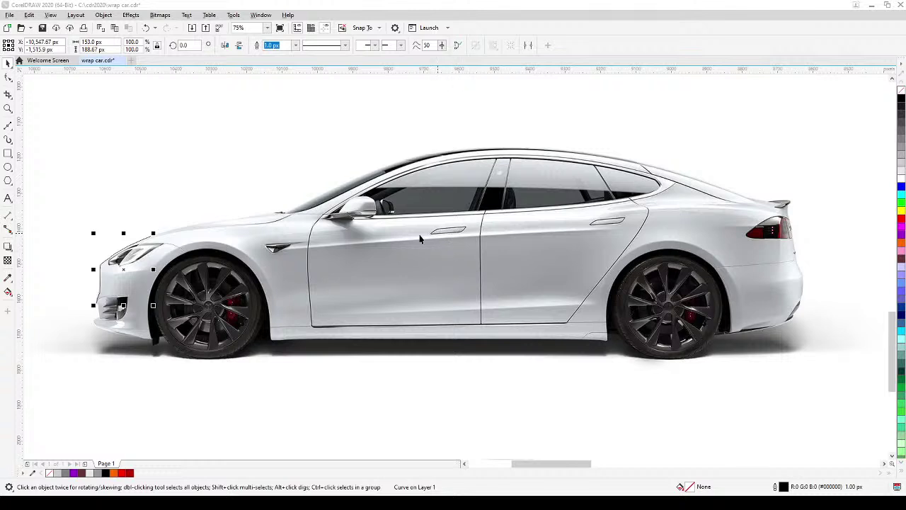
pyautogui.scroll(2, 273, 253)
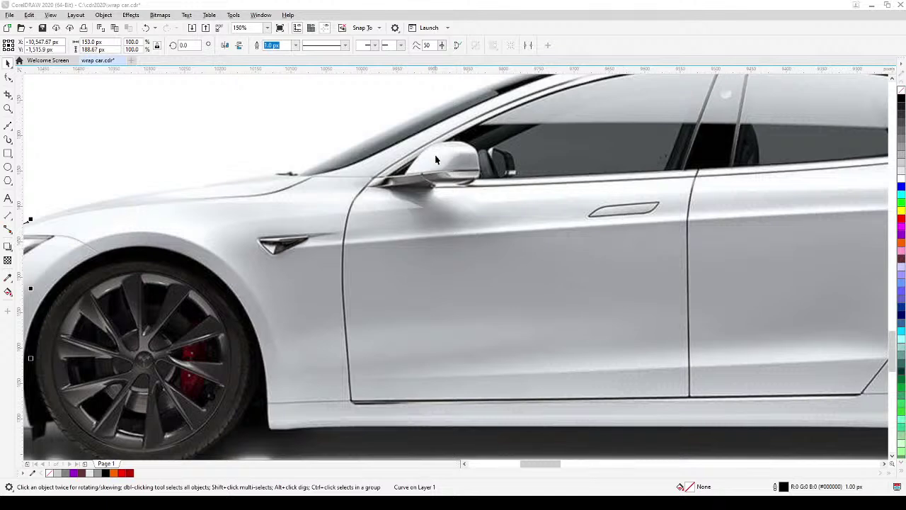
pyautogui.scroll(-2, 466, 193)
pyautogui.moveTo(600, 202); pyautogui.dragTo(436, 208)
pyautogui.moveTo(577, 238); pyautogui.dragTo(433, 243)
pyautogui.scroll(2, 643, 228)
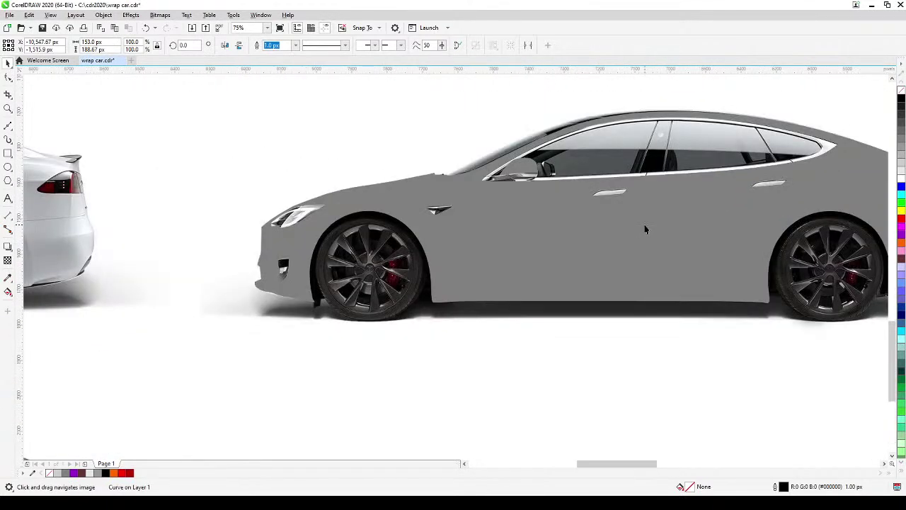
pyautogui.moveTo(643, 229); pyautogui.dragTo(588, 251)
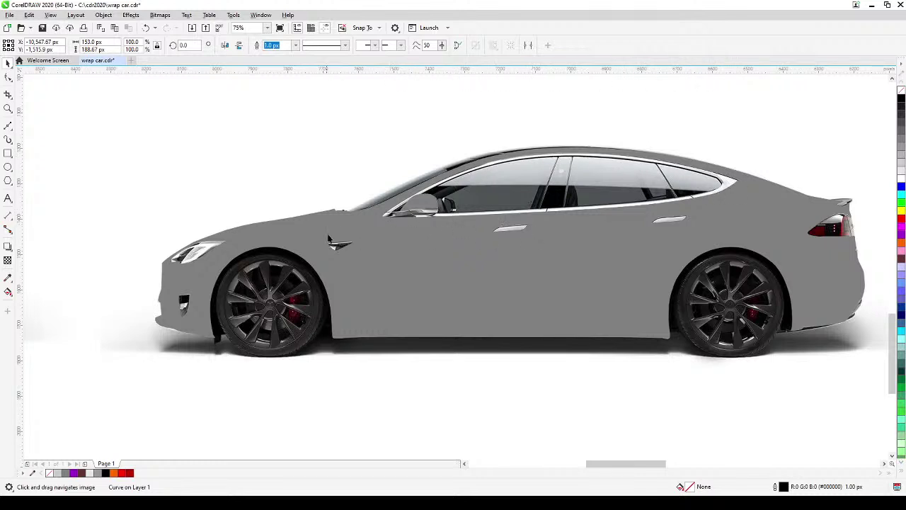
pyautogui.moveTo(328, 237); pyautogui.dragTo(349, 235)
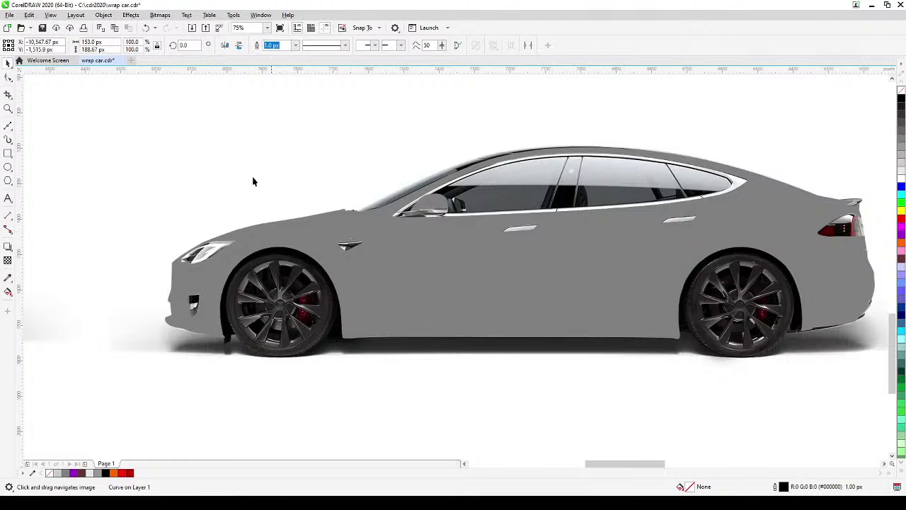
# Draw a closed irregular Bézier outline about 573 by 228 px in the empty area above the grey car's hood
pyautogui.click(189, 160)
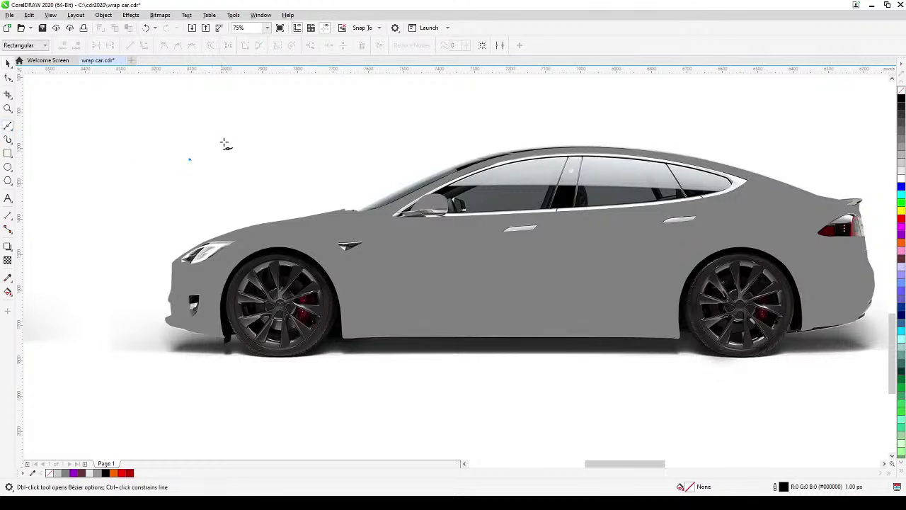
pyautogui.click(224, 141)
pyautogui.click(239, 122)
pyautogui.click(287, 107)
pyautogui.click(328, 120)
pyautogui.click(361, 123)
pyautogui.click(381, 137)
pyautogui.click(373, 162)
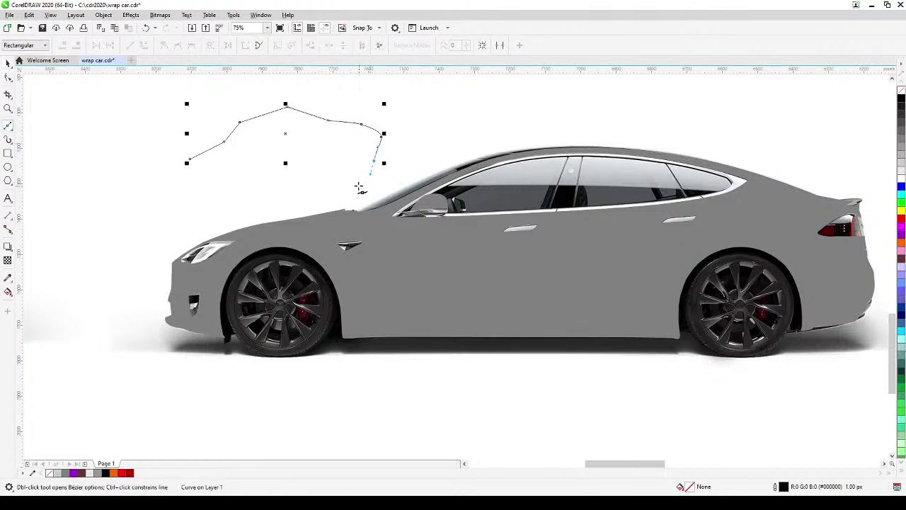
pyautogui.click(357, 185)
pyautogui.click(332, 184)
pyautogui.click(295, 186)
pyautogui.click(269, 187)
pyautogui.click(238, 181)
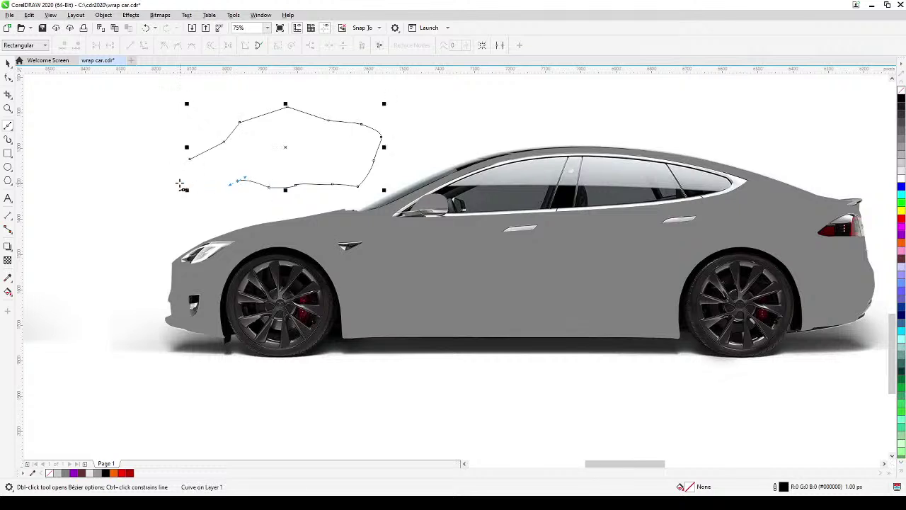
pyautogui.click(179, 183)
pyautogui.click(178, 172)
pyautogui.click(189, 160)
pyautogui.click(8, 63)
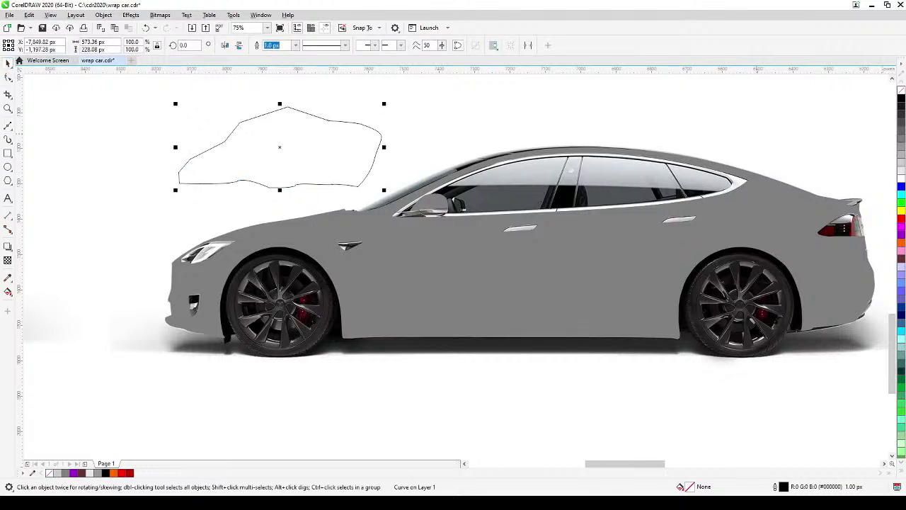
# Try a light grey fill (#B3B3B3) on the large closed outline, remove the fill, and deselect everything
pyautogui.click(901, 156)
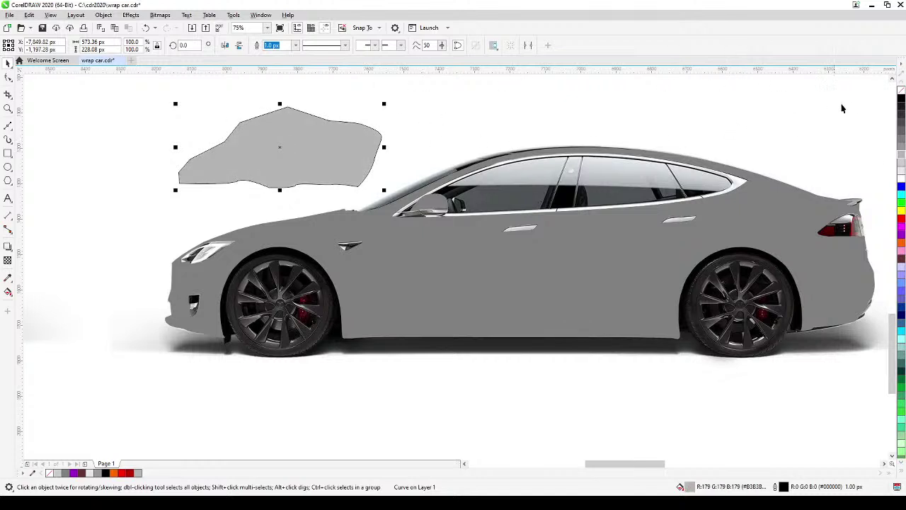
pyautogui.click(901, 92)
pyautogui.click(439, 130)
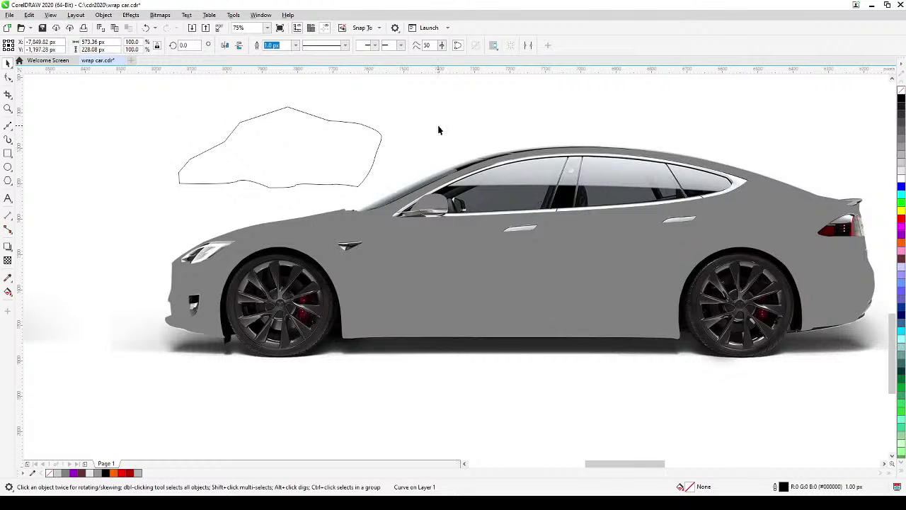
pyautogui.click(507, 228)
pyautogui.click(74, 89)
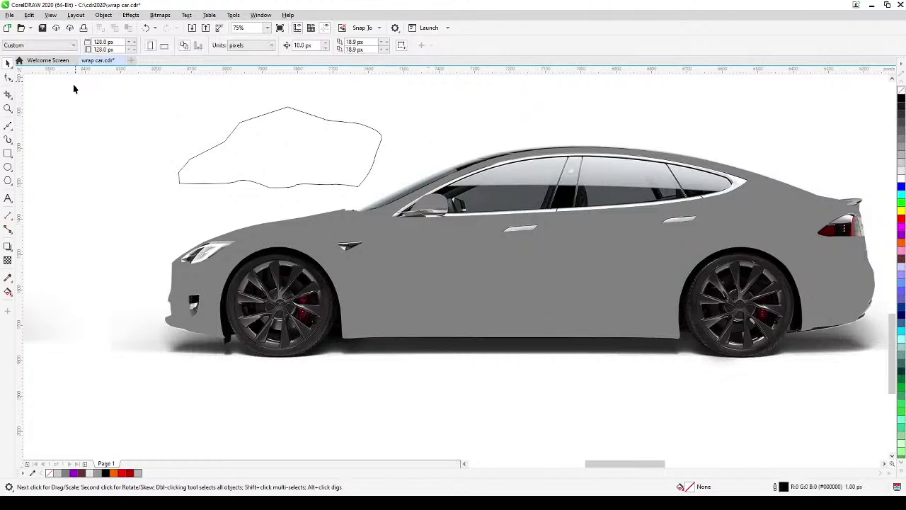
# Draw a small closed four-sided Bézier shape, about 56 by 15 px, inside the large outline
pyautogui.click(8, 125)
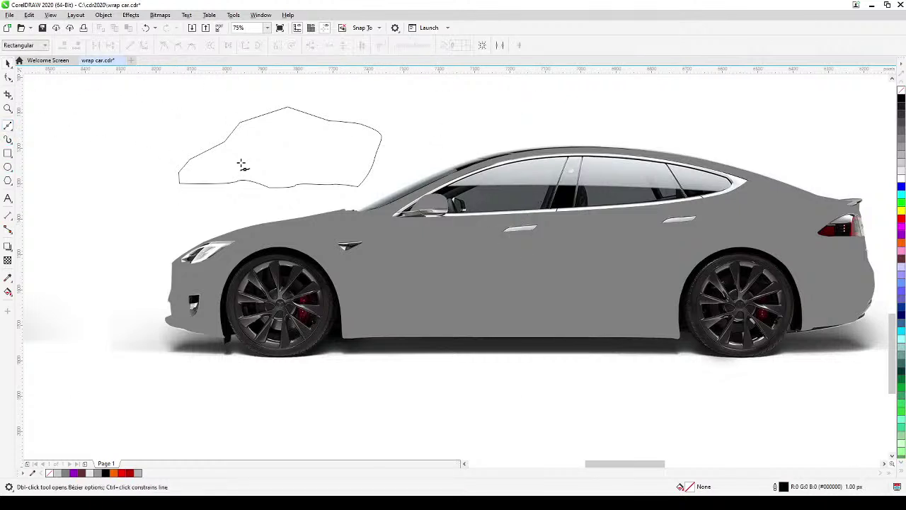
pyautogui.click(247, 151)
pyautogui.click(254, 148)
pyautogui.click(268, 146)
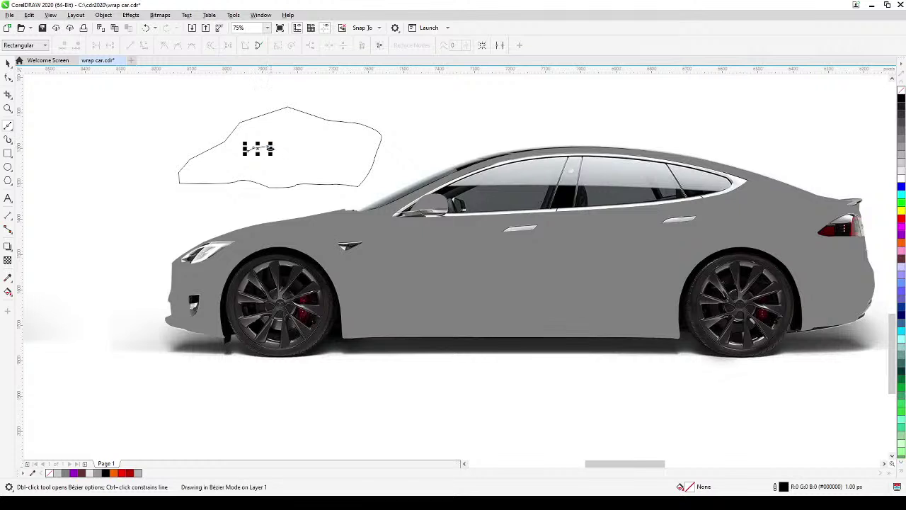
pyautogui.click(266, 150)
pyautogui.click(247, 151)
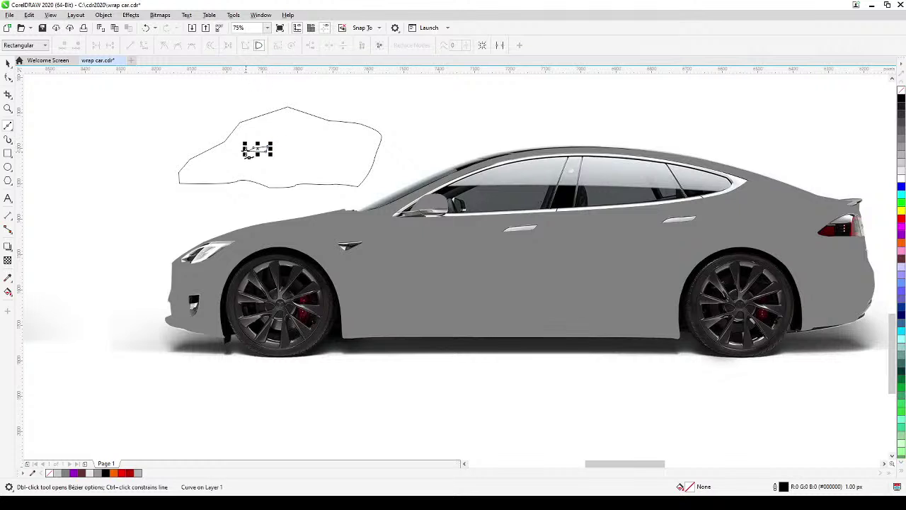
pyautogui.scroll(2, 252, 152)
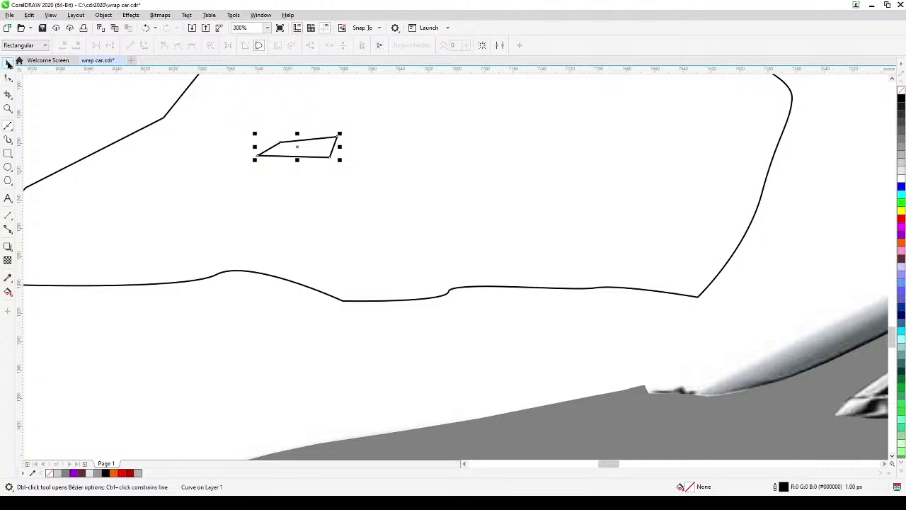
pyautogui.click(8, 62)
# Try a medium grey fill (#808080) on the small inner shape, remove the fill, and deselect the shape
pyautogui.scroll(-1, 74, 114)
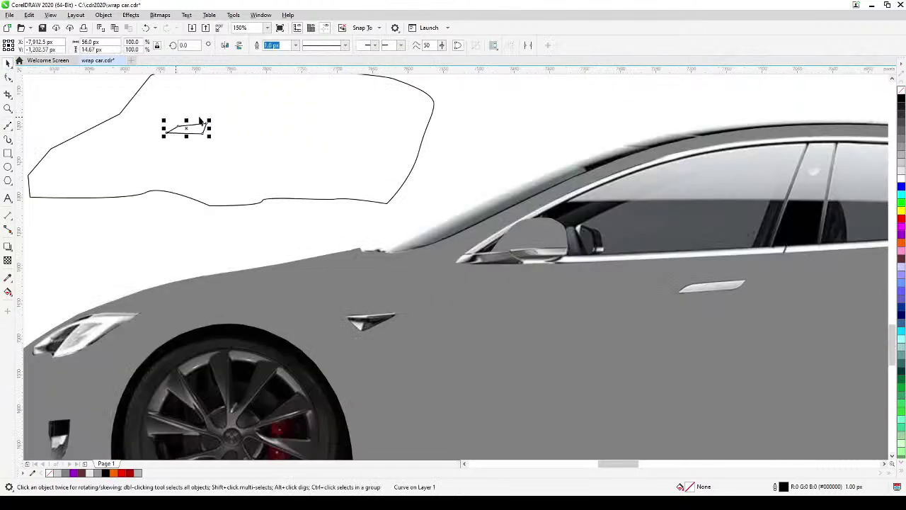
pyautogui.click(901, 142)
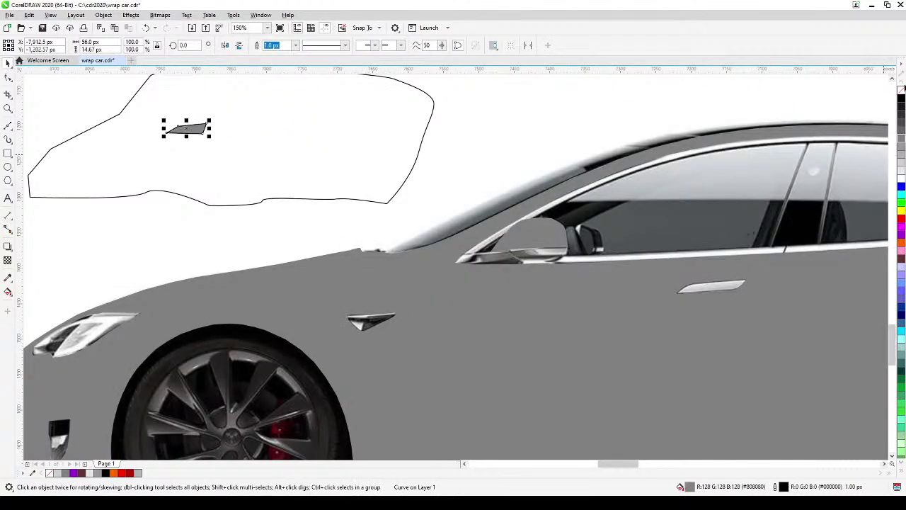
pyautogui.click(901, 90)
pyautogui.scroll(-1, 434, 145)
pyautogui.moveTo(434, 149); pyautogui.dragTo(429, 175)
pyautogui.click(211, 122)
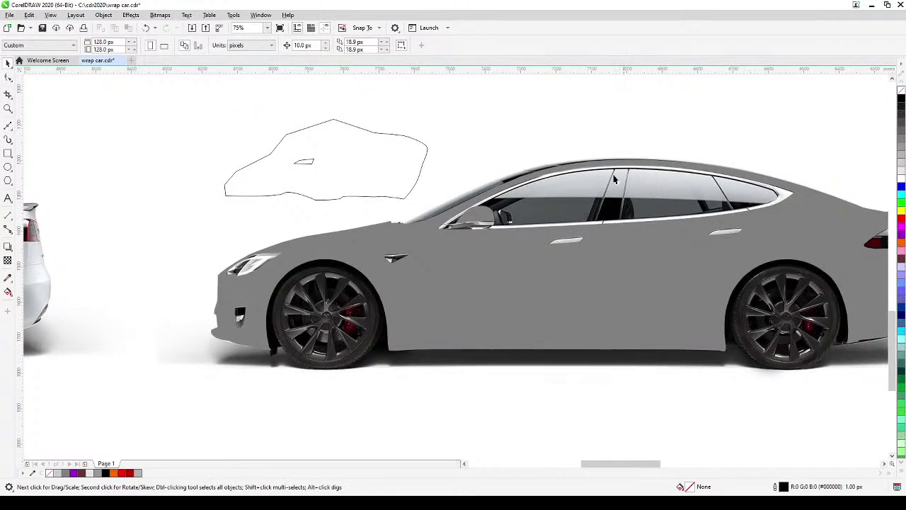
# Combine the large irregular outline with the small inner shape into one curve and fill it dark grey (#333333)
pyautogui.moveTo(371, 206); pyautogui.dragTo(436, 214)
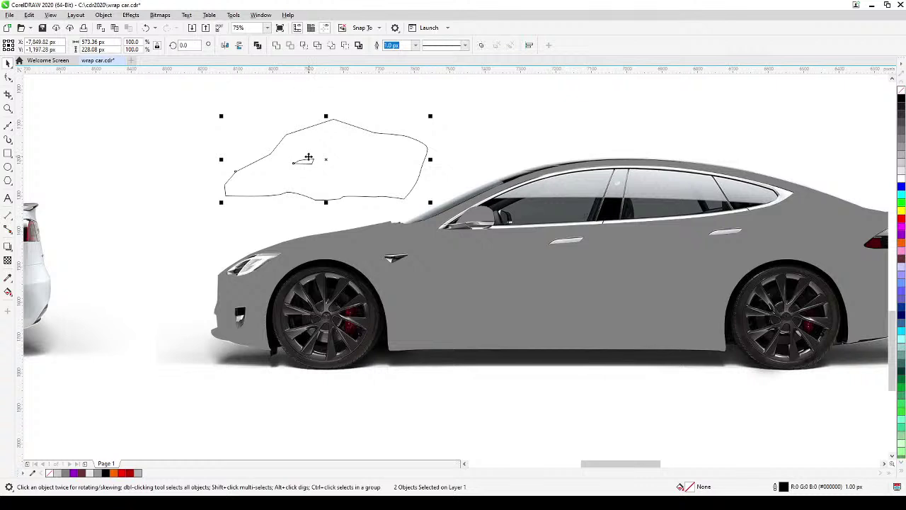
pyautogui.moveTo(310, 160); pyautogui.dragTo(315, 167)
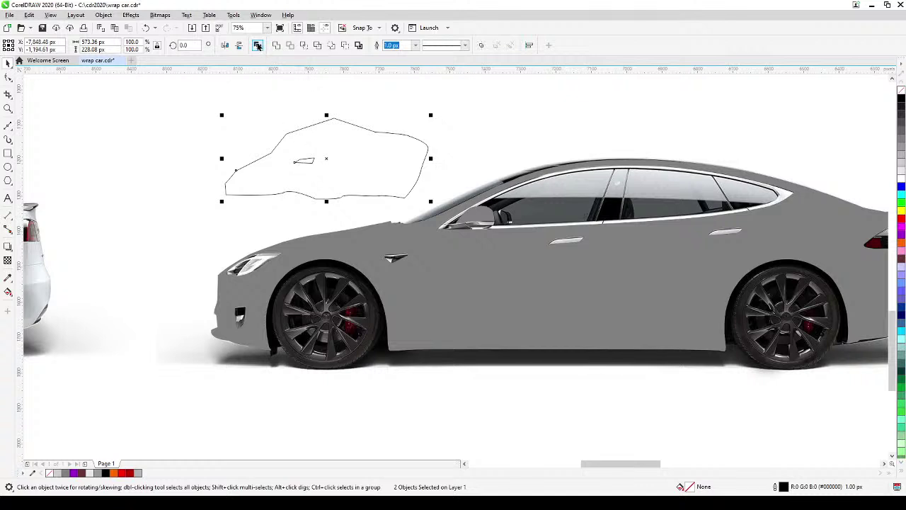
pyautogui.click(257, 45)
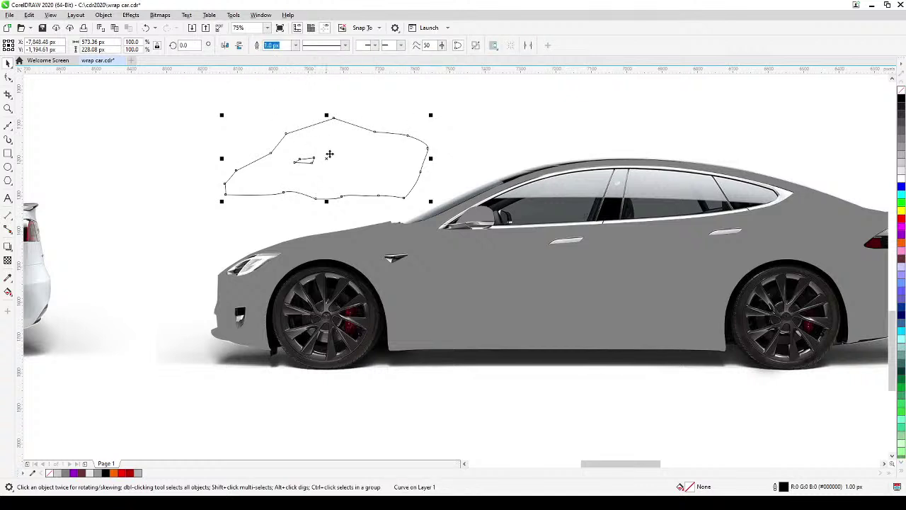
pyautogui.click(899, 119)
# Move the dark grey shape with the cut-out over the car's front door and back above the hood, and delete it
pyautogui.moveTo(312, 162); pyautogui.dragTo(446, 274)
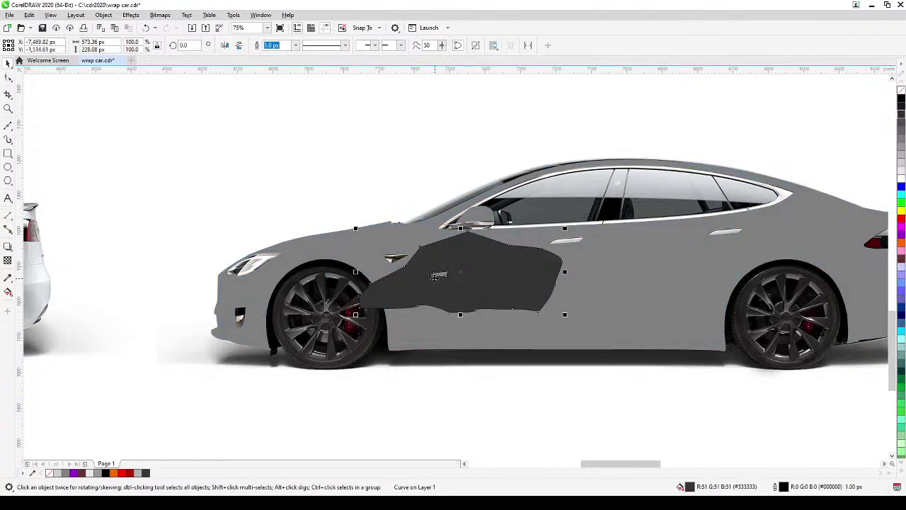
pyautogui.click(469, 286)
pyautogui.moveTo(470, 285); pyautogui.dragTo(456, 273)
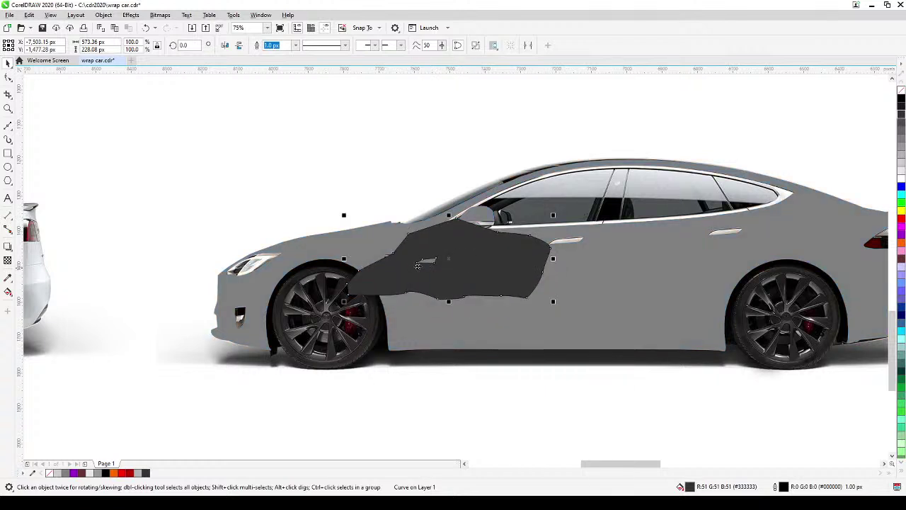
pyautogui.moveTo(445, 266); pyautogui.dragTo(325, 148)
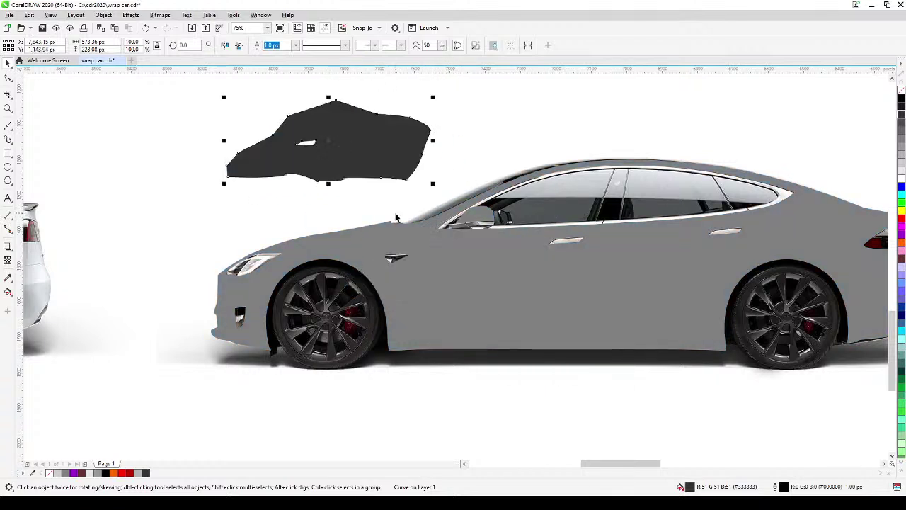
pyautogui.press('Delete')
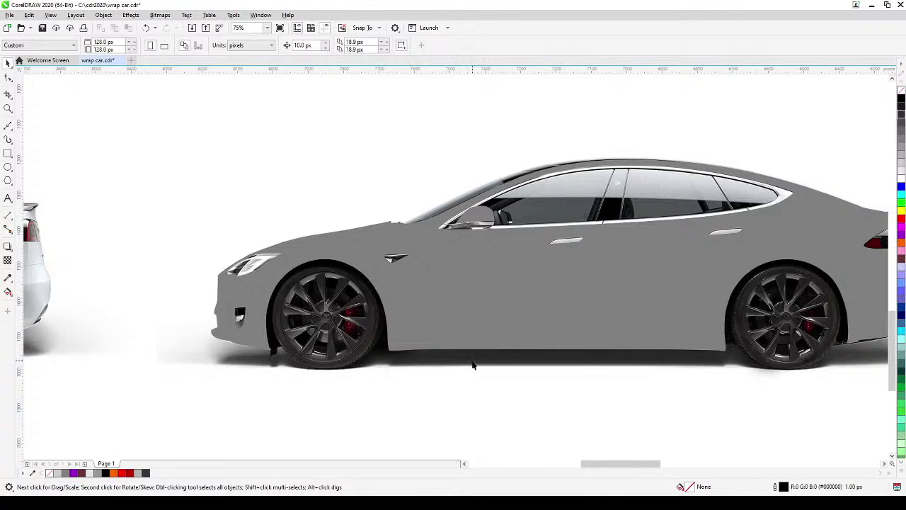
# Try moving the grey body shape off the car photo, and undo the move
pyautogui.moveTo(473, 366); pyautogui.dragTo(408, 375)
pyautogui.click(431, 293)
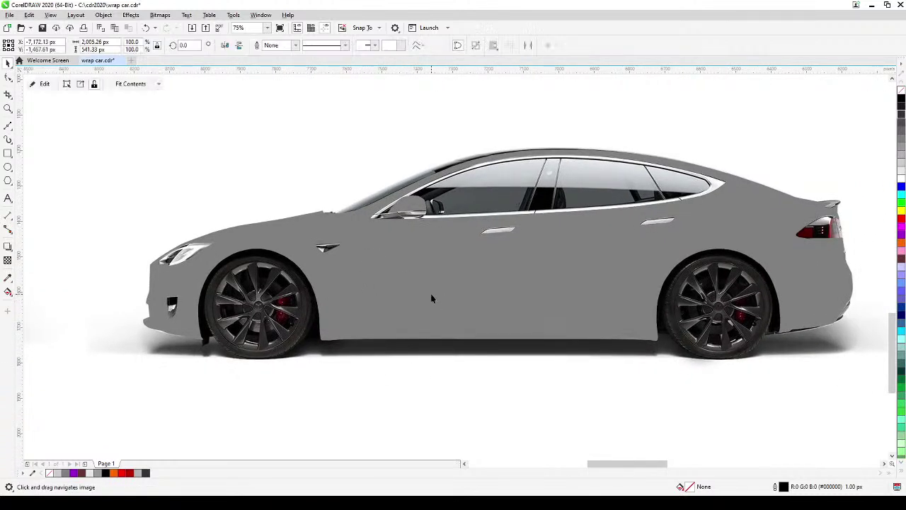
pyautogui.moveTo(430, 293); pyautogui.dragTo(373, 244)
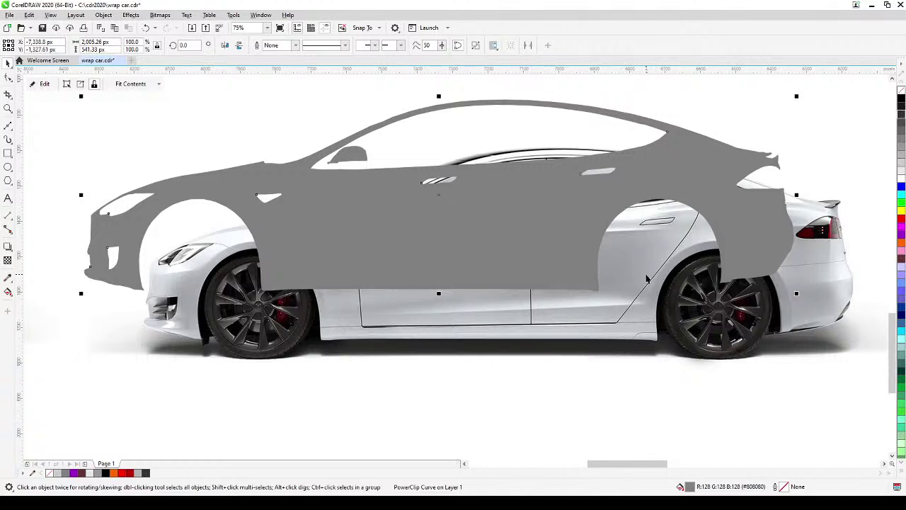
pyautogui.hotkey('ctrl', 'z')
# Bring the camouflage pattern bitmap over to the grey car and place it on top of the side view
pyautogui.click(545, 392)
pyautogui.scroll(-1, 544, 394)
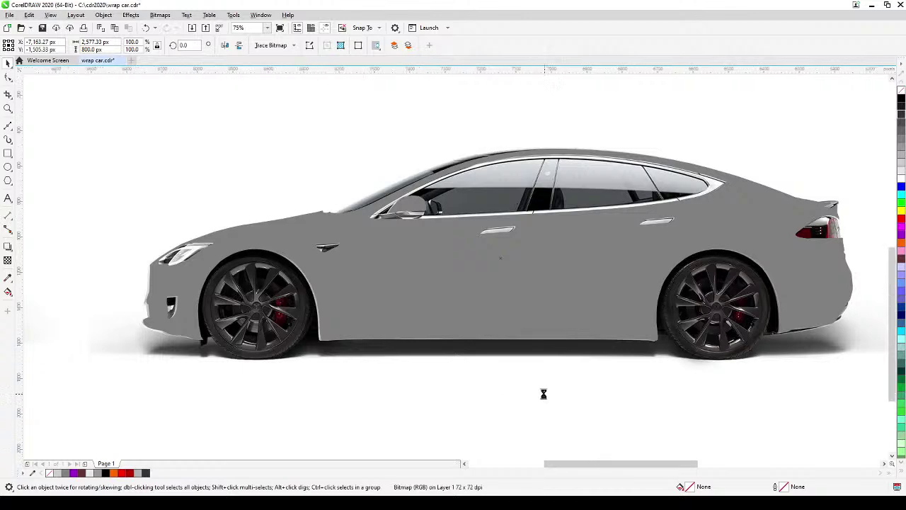
pyautogui.moveTo(518, 402)
pyautogui.mouseDown()
pyautogui.moveTo(570, 325)
pyautogui.moveTo(601, 308)
pyautogui.moveTo(515, 403)
pyautogui.mouseUp()
pyautogui.scroll(-2, 588, 327)
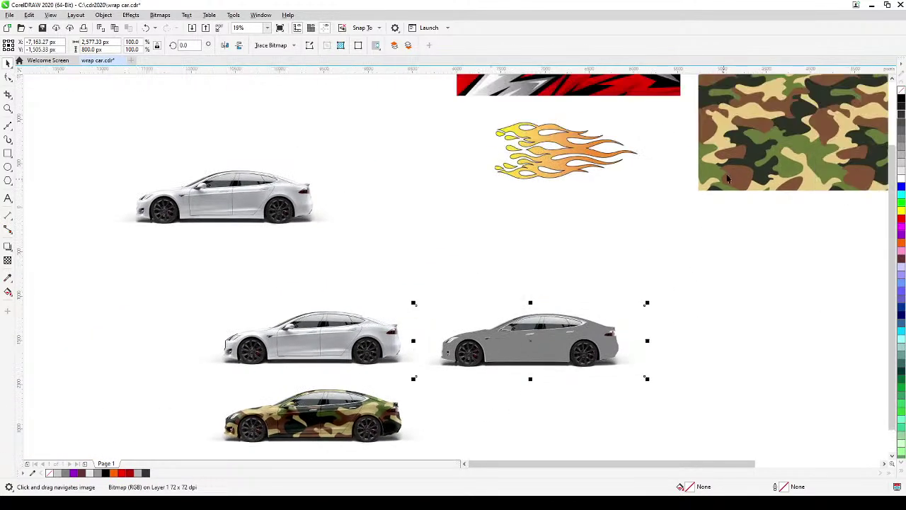
pyautogui.moveTo(502, 265); pyautogui.dragTo(451, 289)
pyautogui.scroll(1, 548, 297)
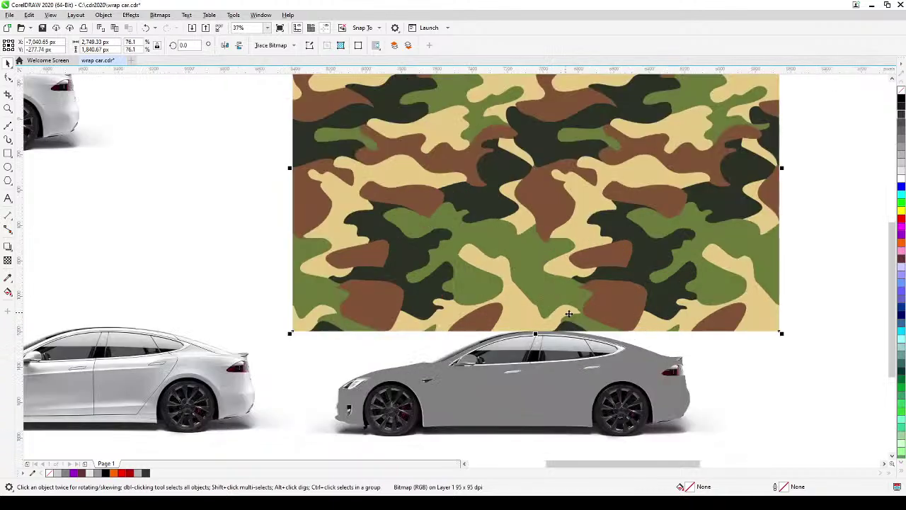
pyautogui.moveTo(557, 319); pyautogui.dragTo(517, 259)
pyautogui.moveTo(590, 242); pyautogui.dragTo(614, 381)
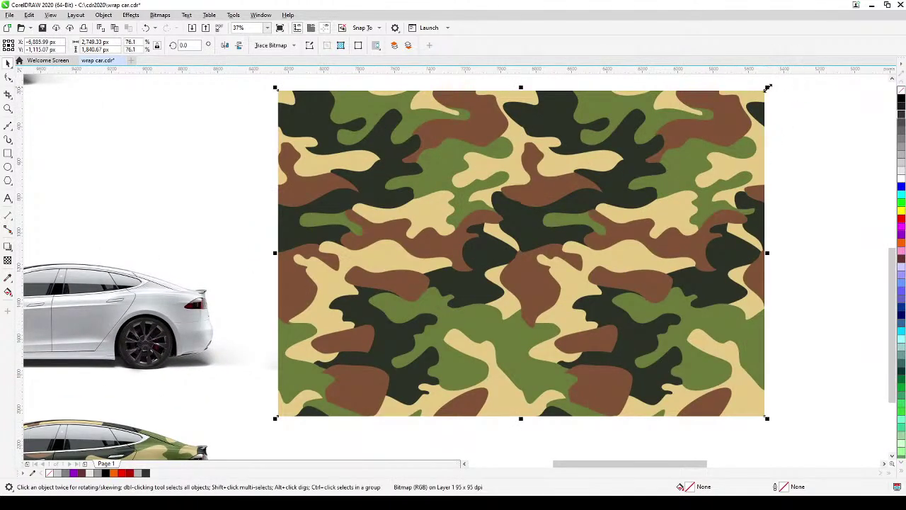
# Scale the camouflage bitmap to 56.4%, about 2036 by 1363 px, and place its upper edge across the lower half of the grey car
pyautogui.moveTo(768, 88); pyautogui.dragTo(536, 243)
pyautogui.moveTo(516, 306); pyautogui.dragTo(507, 382)
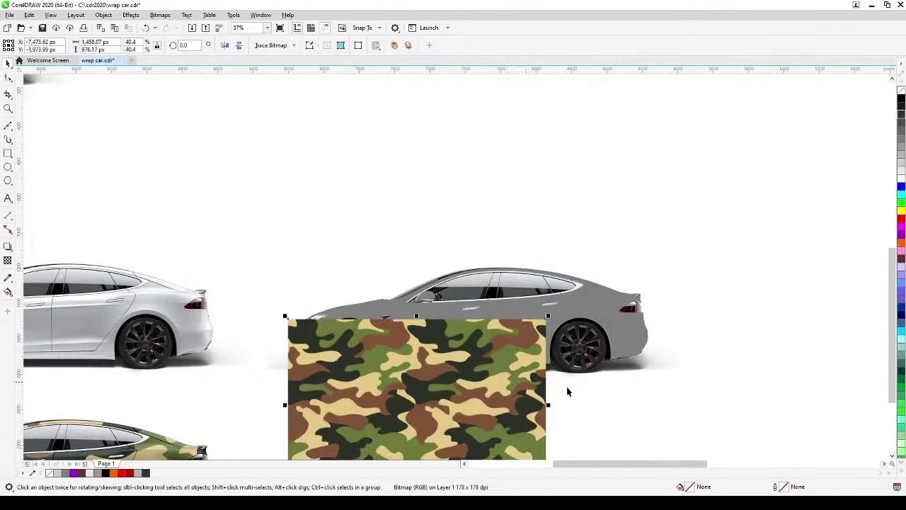
pyautogui.moveTo(551, 320); pyautogui.dragTo(696, 247)
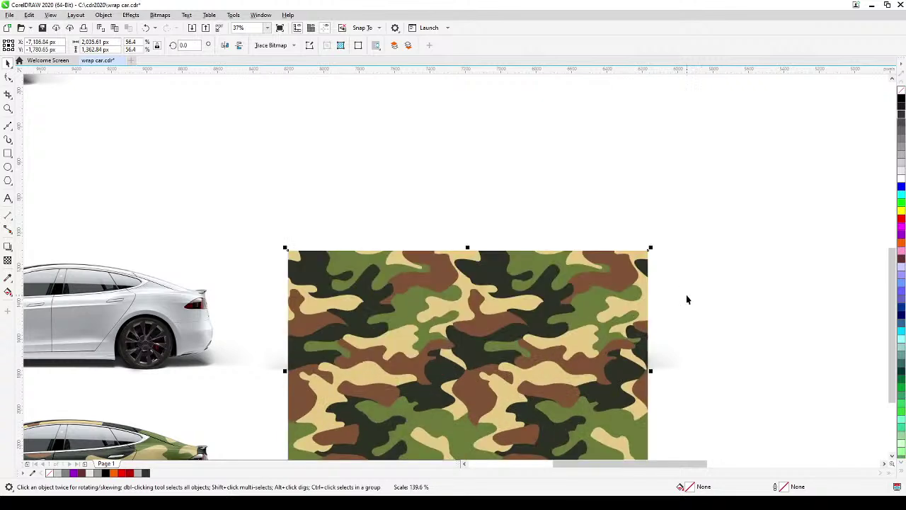
pyautogui.scroll(-2, 687, 295)
pyautogui.moveTo(624, 323); pyautogui.dragTo(626, 290)
pyautogui.scroll(2, 616, 289)
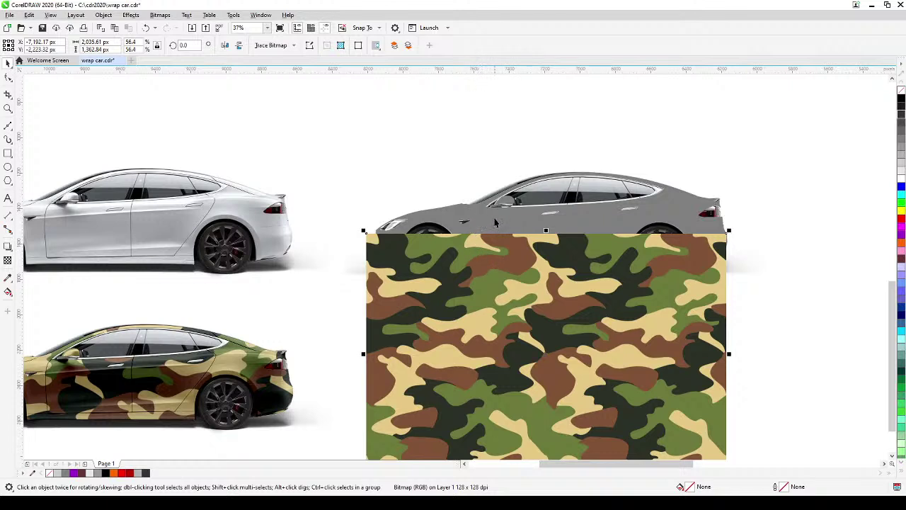
# Place the camouflage bitmap inside the grey body shape as a PowerClip
pyautogui.click(102, 15)
pyautogui.moveTo(115, 53)
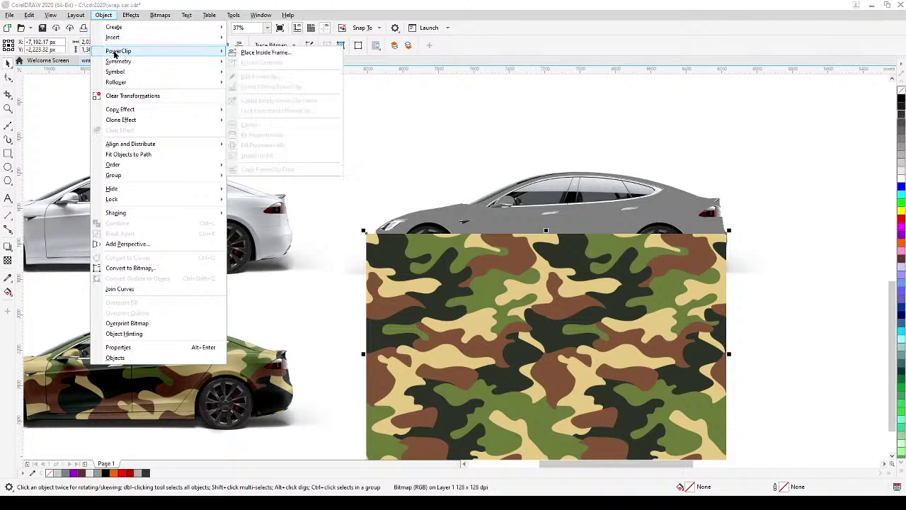
pyautogui.click(281, 55)
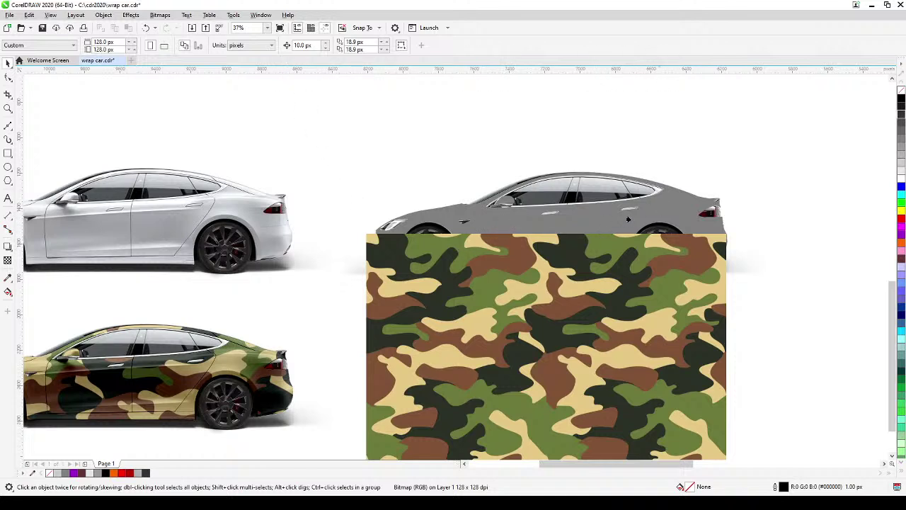
pyautogui.click(460, 212)
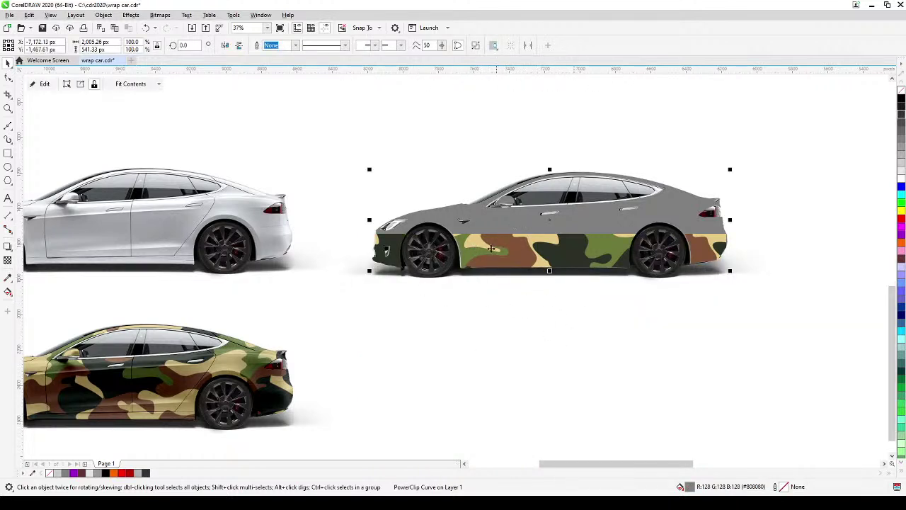
# Edit the body's PowerClip contents, move the camouflage bitmap up to cover the whole car outline, and finish editing
pyautogui.scroll(2, 468, 247)
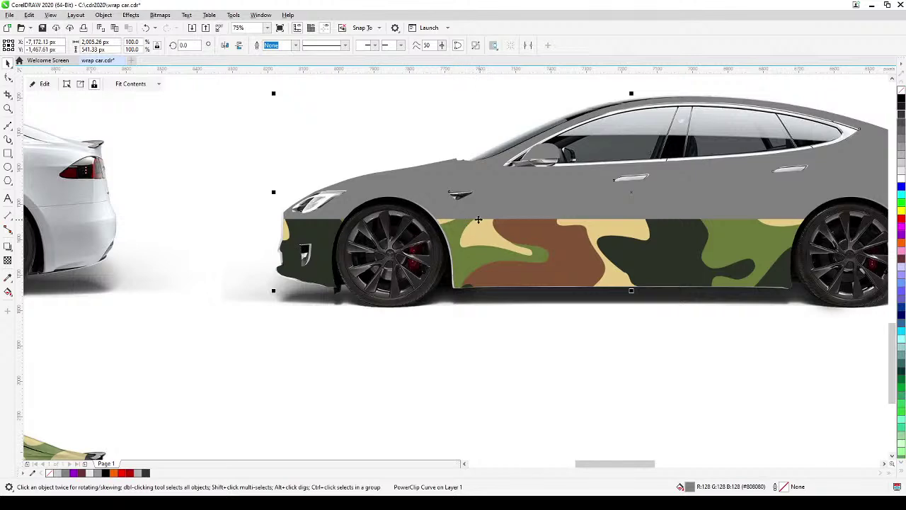
pyautogui.scroll(2, 522, 226)
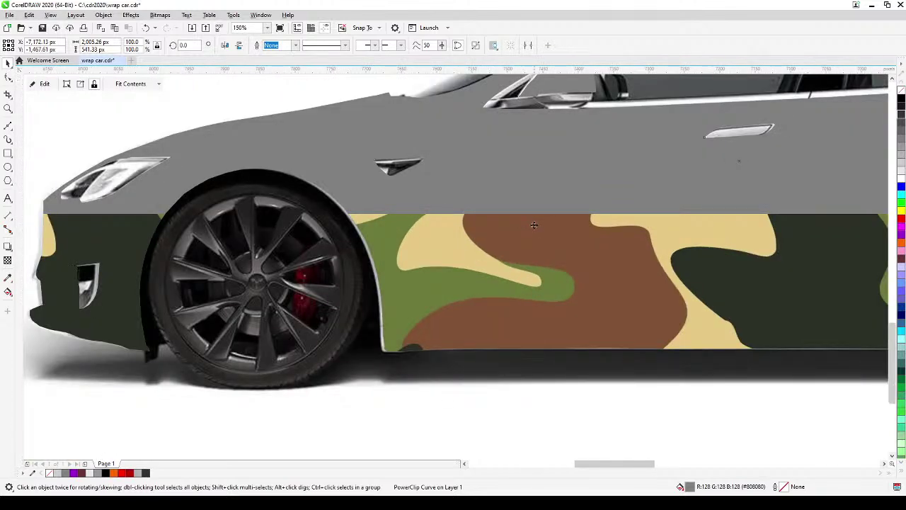
pyautogui.scroll(-2, 534, 225)
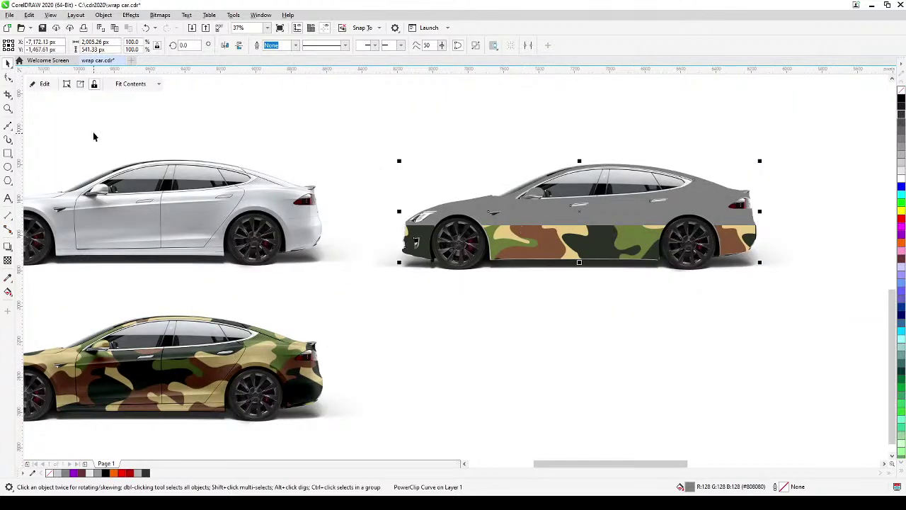
pyautogui.click(44, 84)
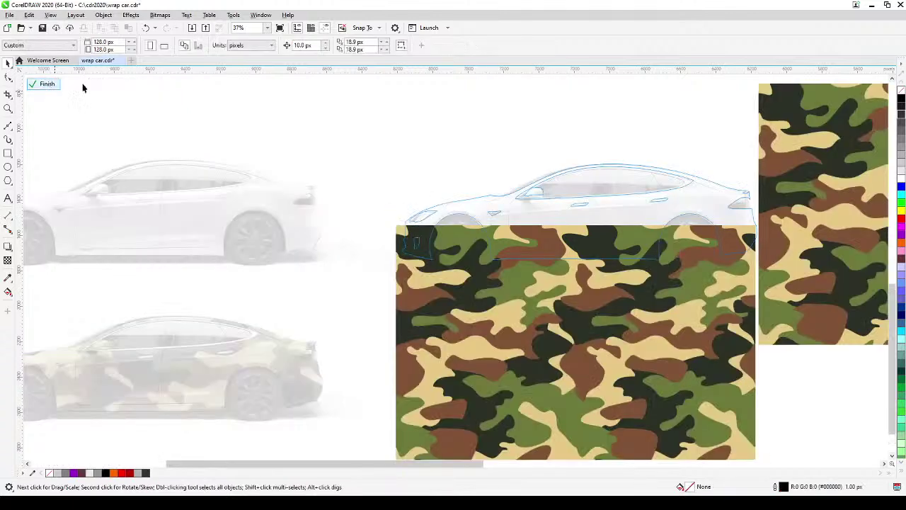
pyautogui.moveTo(521, 339); pyautogui.dragTo(437, 356)
pyautogui.moveTo(450, 388)
pyautogui.mouseDown()
pyautogui.moveTo(445, 325)
pyautogui.moveTo(450, 315)
pyautogui.moveTo(457, 324)
pyautogui.mouseUp()
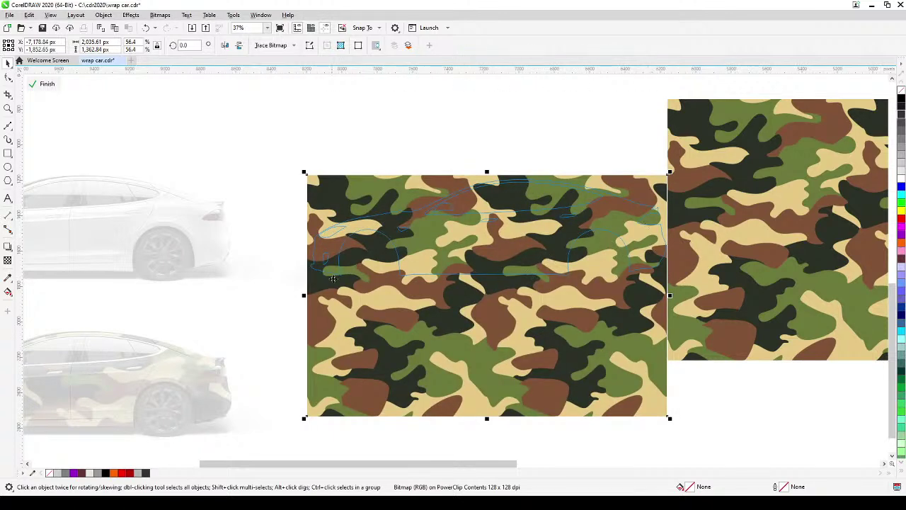
pyautogui.scroll(2, 213, 221)
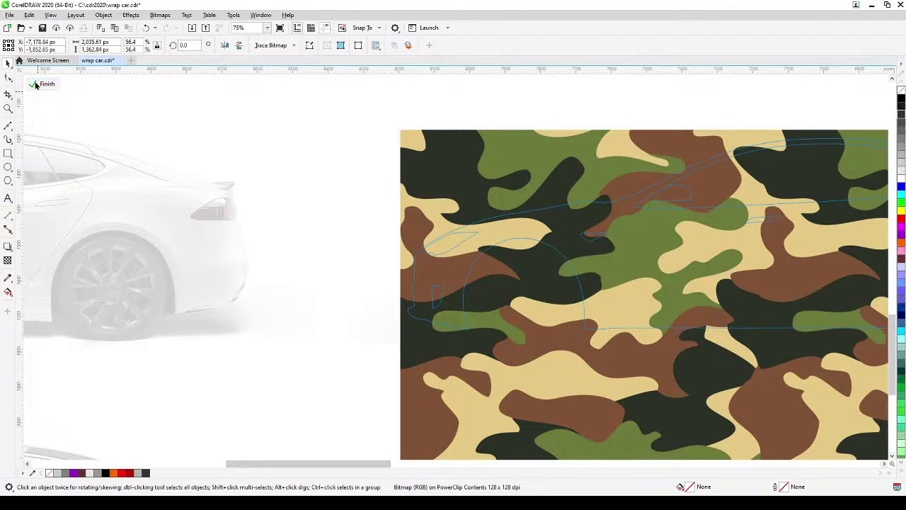
pyautogui.click(33, 84)
pyautogui.click(271, 162)
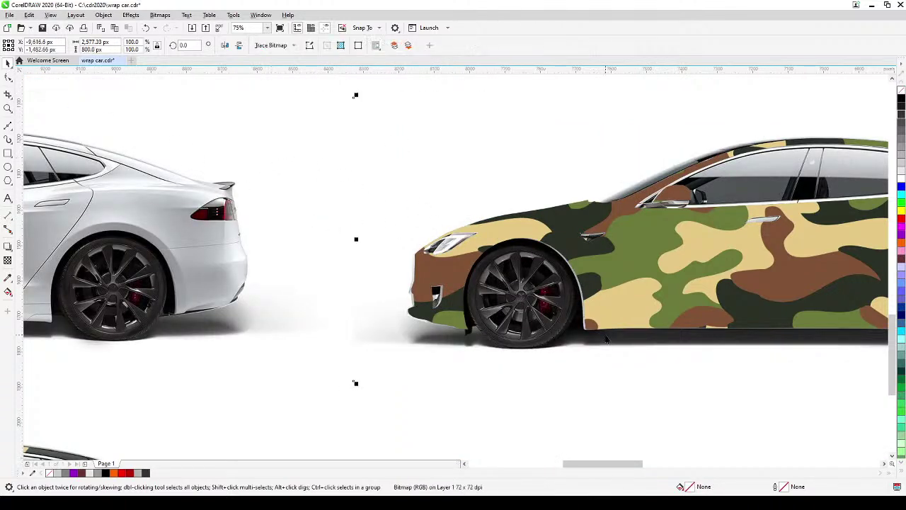
# Shift the camouflage body shape to about X -7178 px, Y -1469 px to align it with the front wheel arch and sill
pyautogui.scroll(1, 605, 336)
pyautogui.moveTo(605, 338); pyautogui.dragTo(479, 333)
pyautogui.click(486, 289)
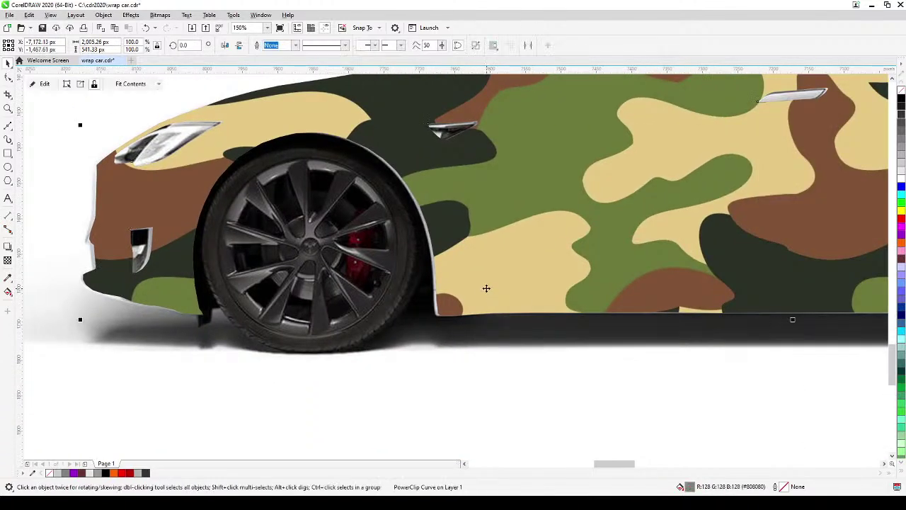
pyautogui.press('Left')
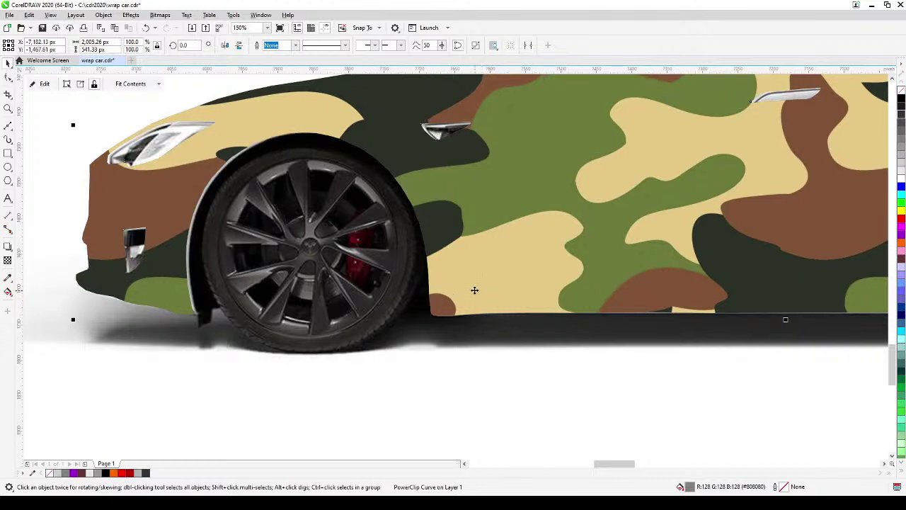
pyautogui.moveTo(474, 290)
pyautogui.mouseDown()
pyautogui.moveTo(478, 298)
pyautogui.moveTo(476, 289)
pyautogui.mouseUp()
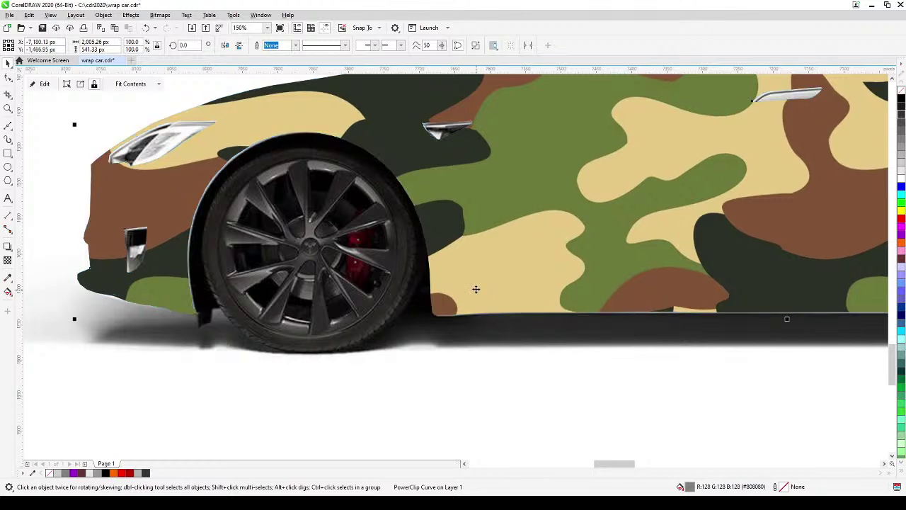
pyautogui.scroll(3, 218, 163)
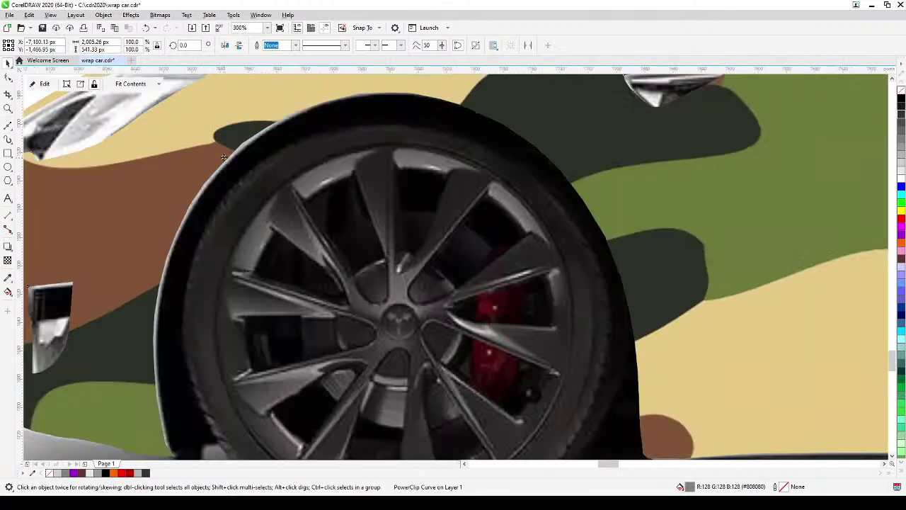
pyautogui.moveTo(221, 143); pyautogui.dragTo(223, 145)
pyautogui.scroll(-3, 223, 144)
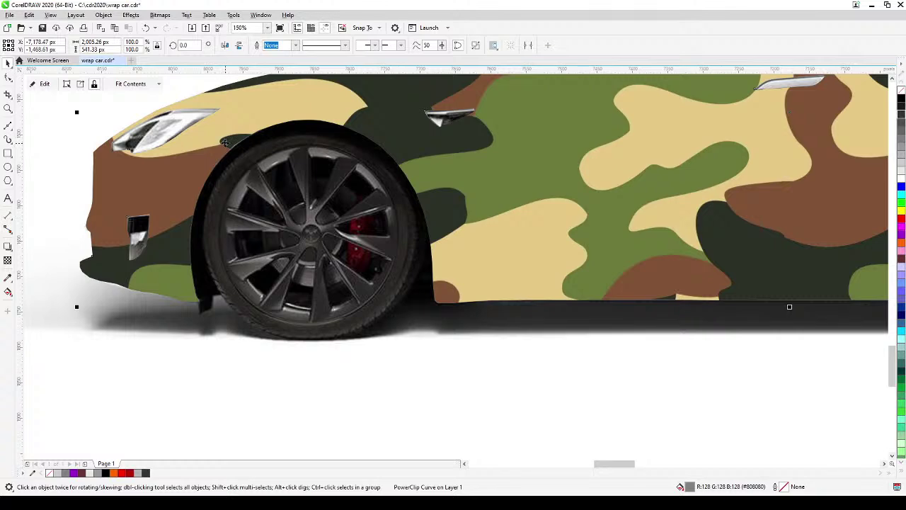
# Review the wrapped car's full side view and compare it with the plain white car and the camouflage reference car
pyautogui.scroll(-1, 224, 143)
pyautogui.moveTo(516, 338); pyautogui.dragTo(494, 409)
pyautogui.moveTo(633, 289); pyautogui.dragTo(621, 313)
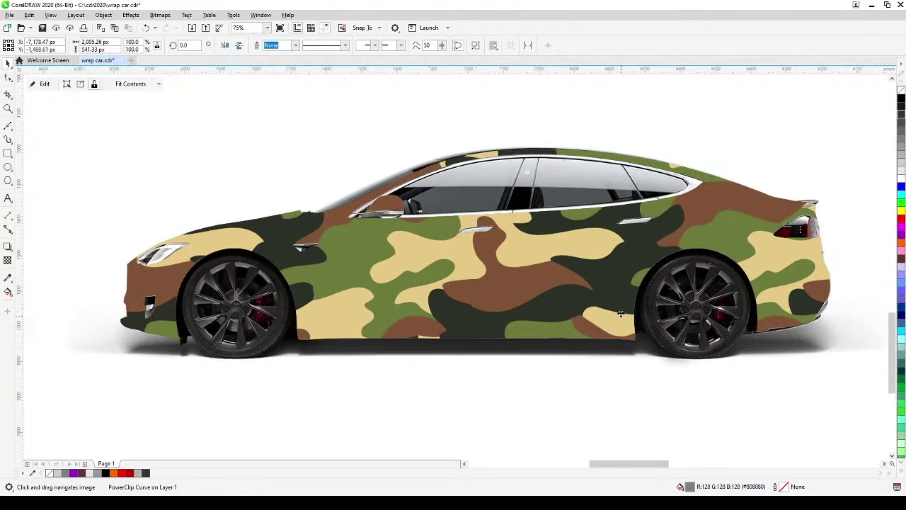
pyautogui.click(694, 120)
pyautogui.scroll(-1, 671, 225)
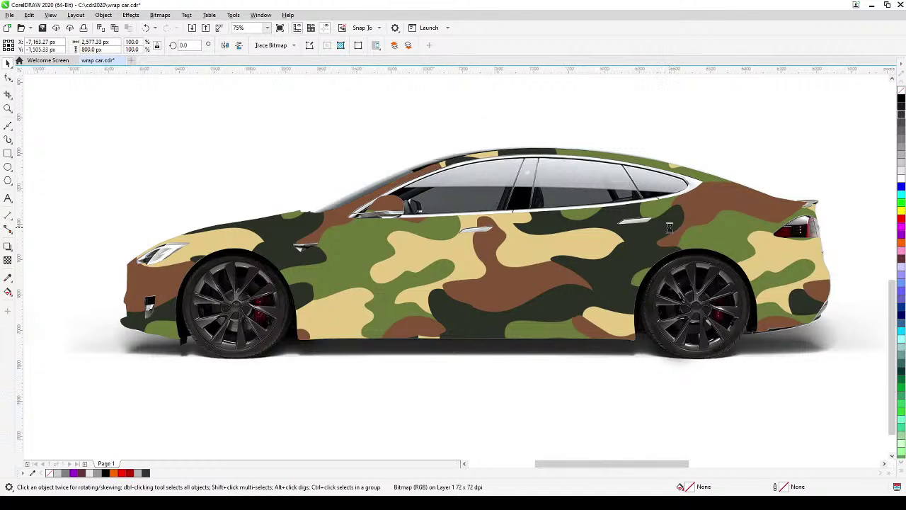
pyautogui.click(643, 410)
pyautogui.press('h')
pyautogui.moveTo(643, 409); pyautogui.dragTo(565, 367)
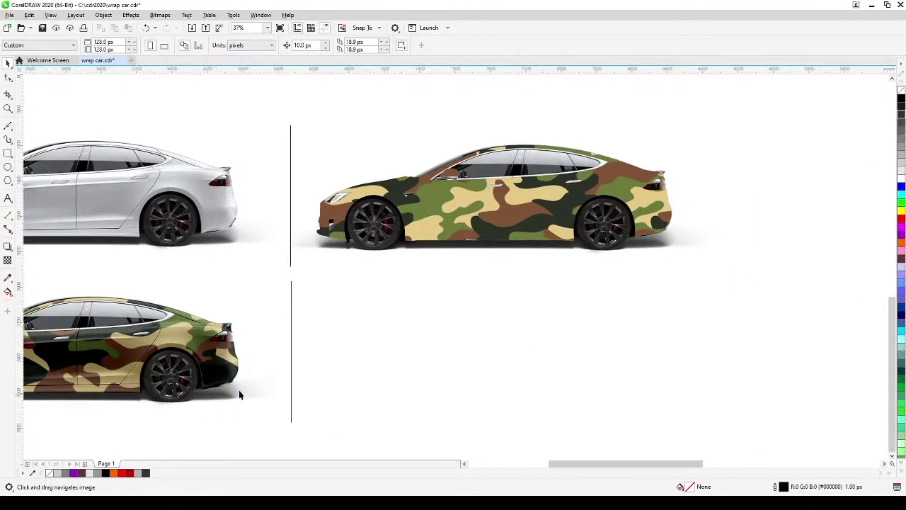
pyautogui.moveTo(256, 380); pyautogui.dragTo(403, 351)
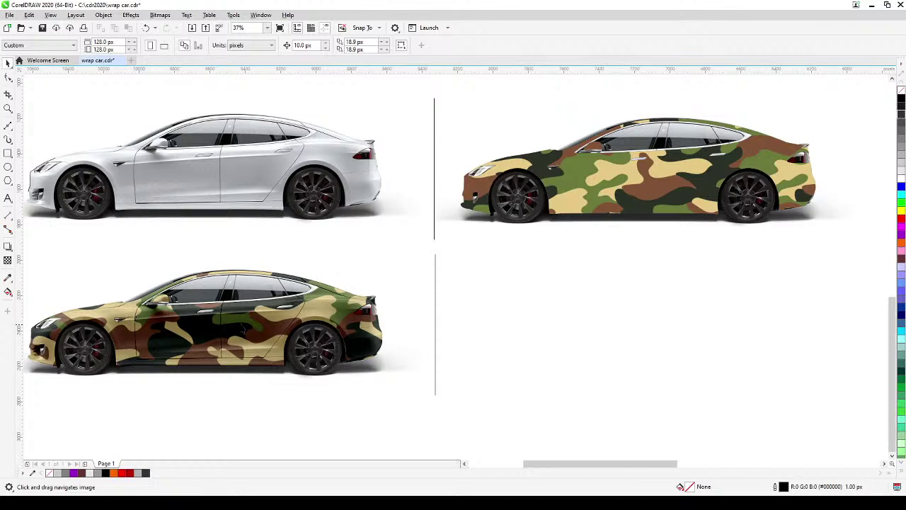
# Move the camouflage overlay off the lower reference car to expose the white car beneath, and undo the moves
pyautogui.scroll(1, 277, 325)
pyautogui.scroll(-1, 278, 325)
pyautogui.moveTo(129, 342); pyautogui.dragTo(177, 323)
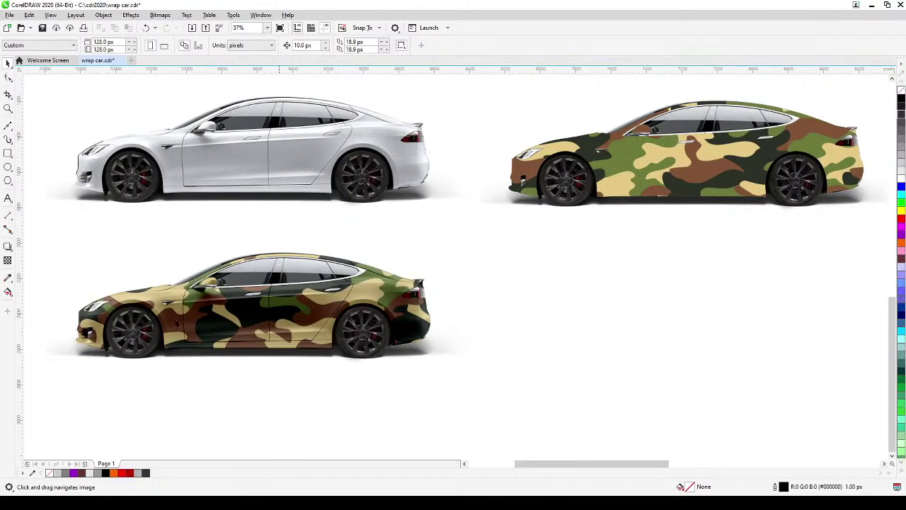
pyautogui.moveTo(30, 229); pyautogui.dragTo(448, 388)
pyautogui.moveTo(353, 340); pyautogui.dragTo(795, 337)
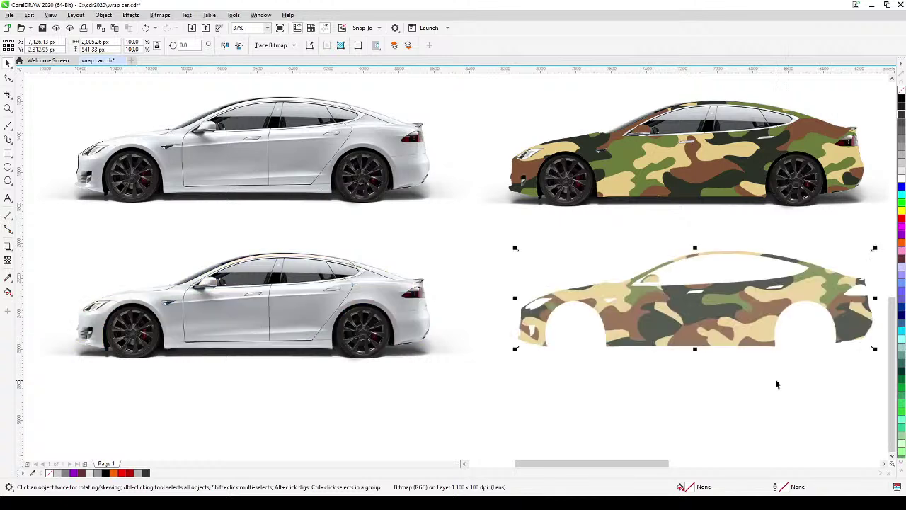
pyautogui.hotkey('ctrl', 'z')
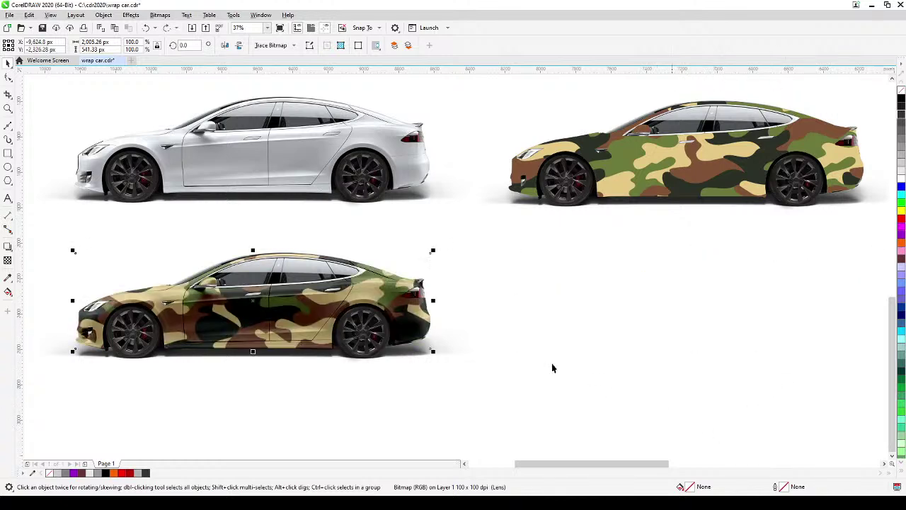
pyautogui.hotkey('ctrl', 'z')
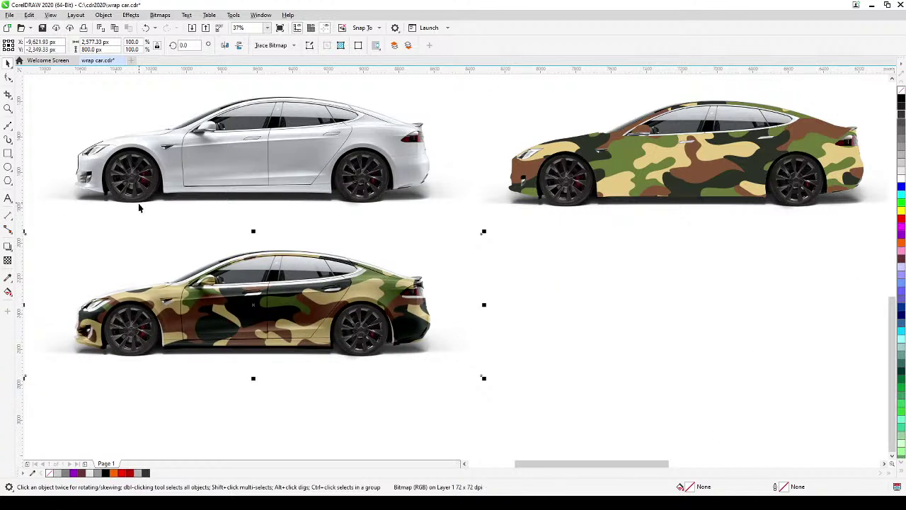
pyautogui.hotkey('ctrl', 'z')
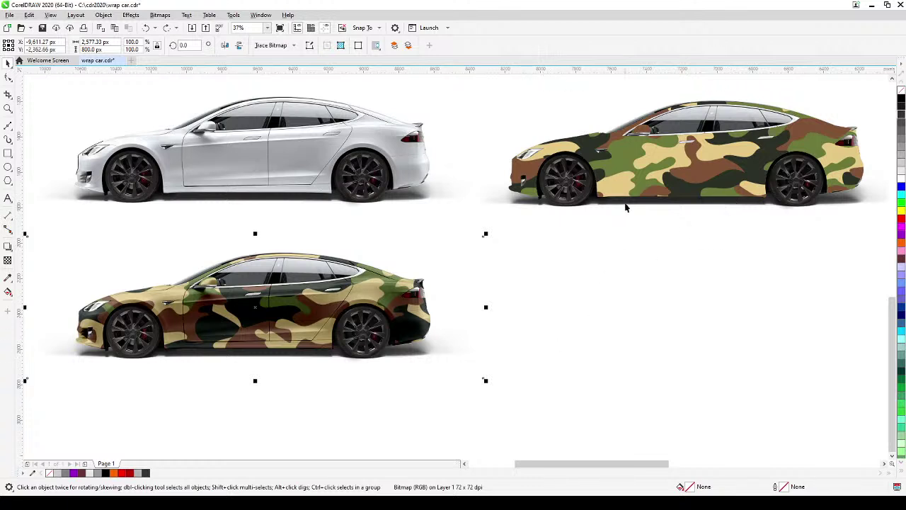
pyautogui.click(655, 305)
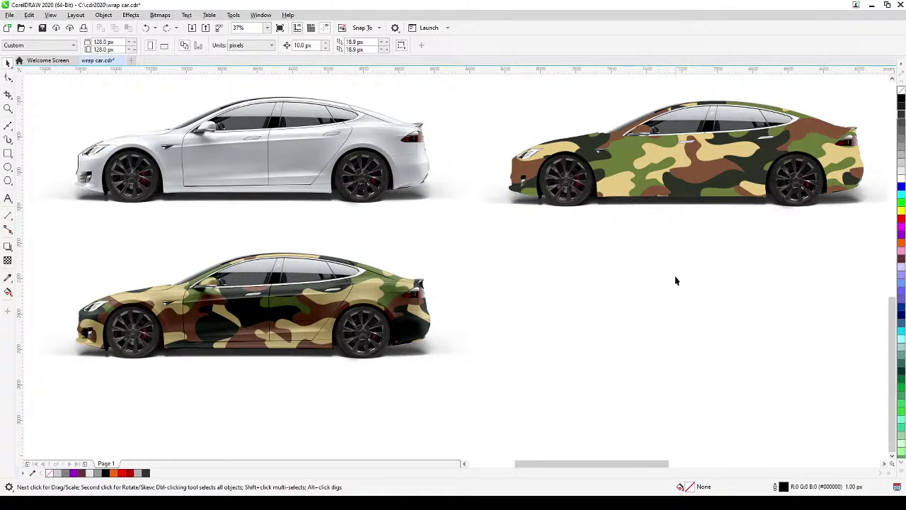
pyautogui.press('h')
pyautogui.moveTo(671, 291); pyautogui.dragTo(659, 288)
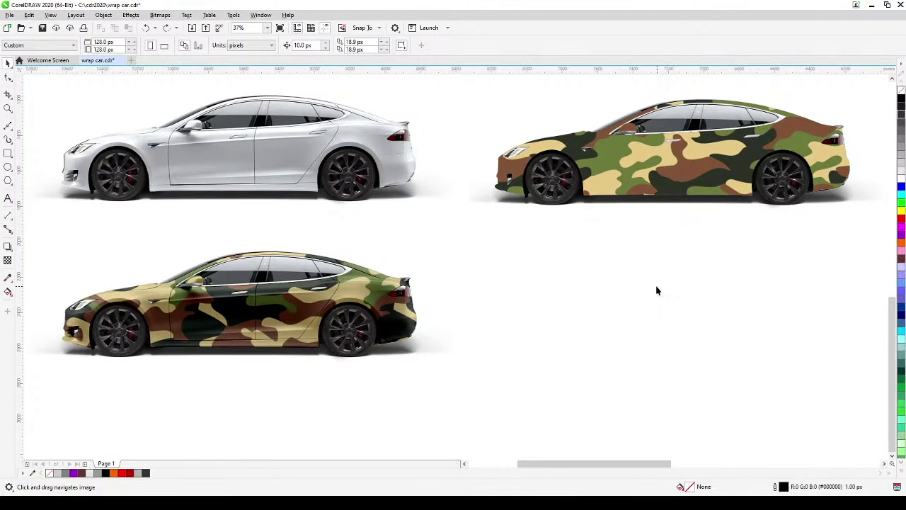
# Duplicate the newly wrapped car with its camouflage body shape to about X -12,123 px, Y -1,132 px, beside the white car
pyautogui.click(599, 182)
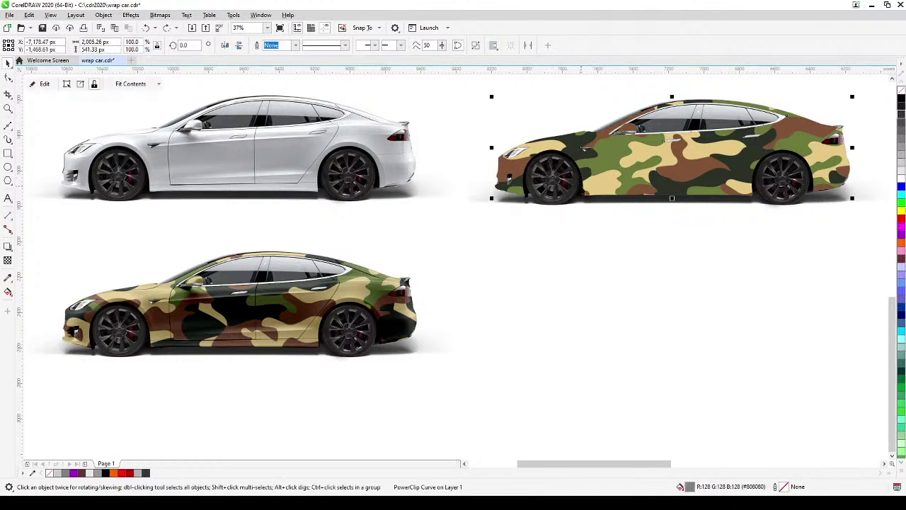
pyautogui.scroll(-3, 606, 233)
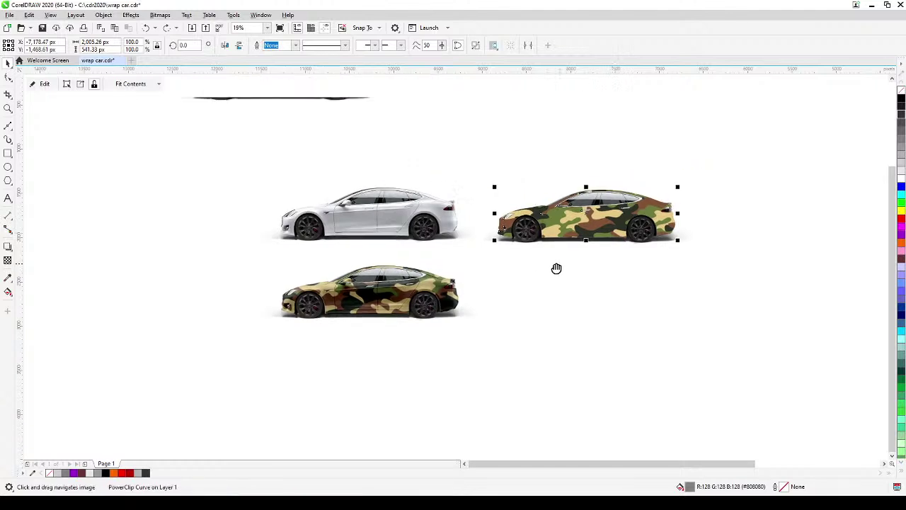
pyautogui.click(767, 164)
pyautogui.moveTo(766, 162); pyautogui.dragTo(540, 219)
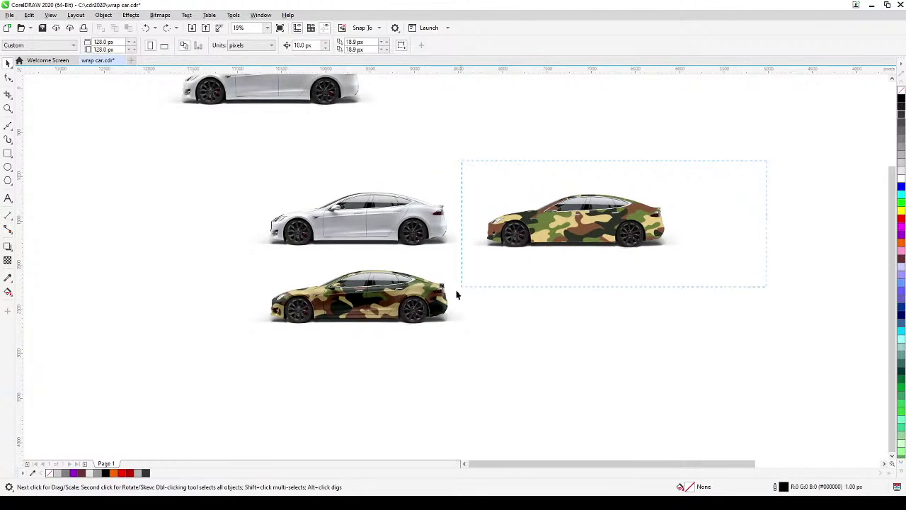
pyautogui.moveTo(456, 294); pyautogui.dragTo(436, 304)
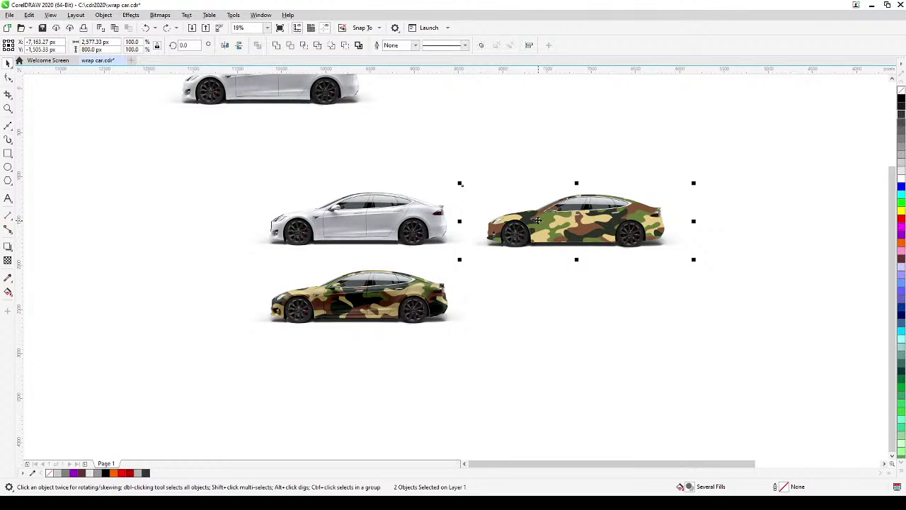
pyautogui.moveTo(537, 220); pyautogui.dragTo(103, 193)
pyautogui.rightClick(539, 328)
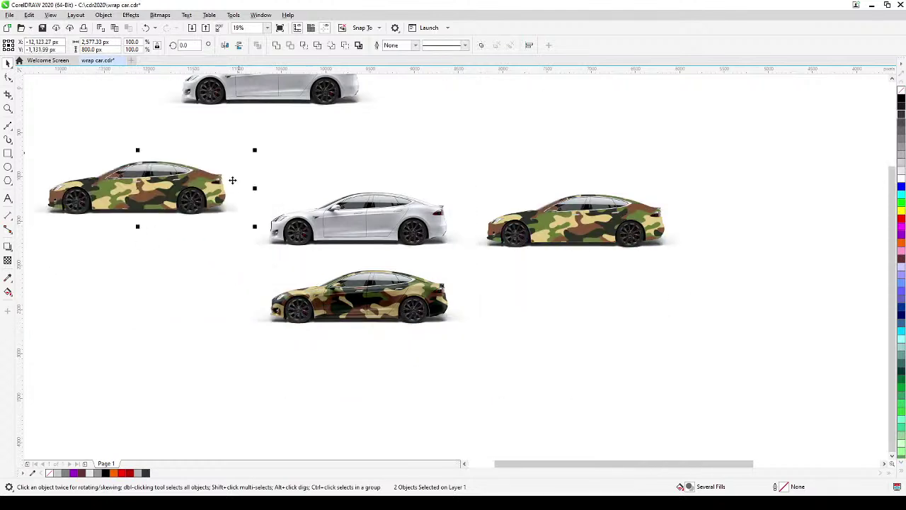
pyautogui.click(585, 298)
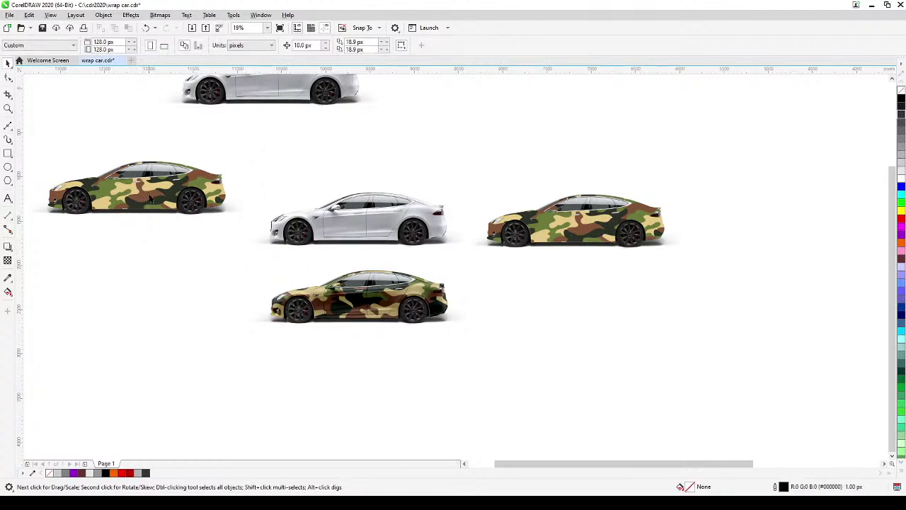
# Shift the original car's camouflage body shape up off the white car, and undo the move
pyautogui.scroll(2, 152, 199)
pyautogui.scroll(-2, 160, 187)
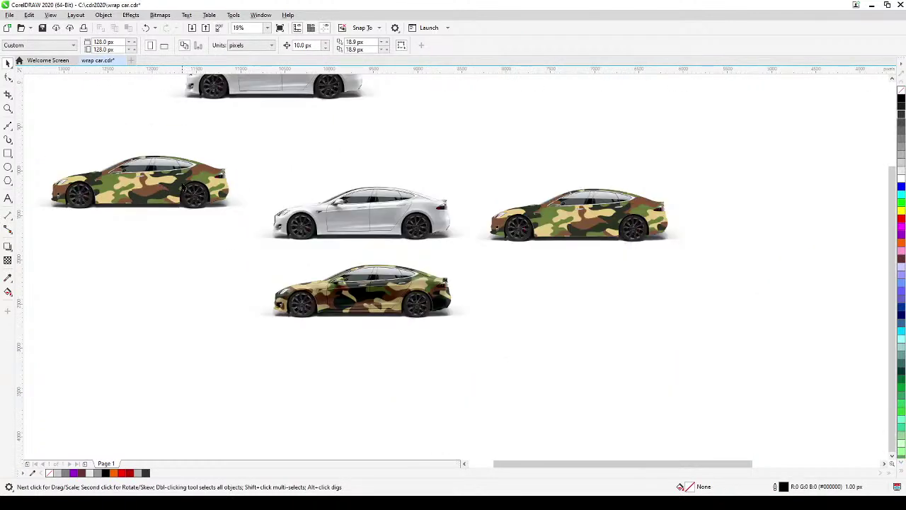
pyautogui.scroll(2, 602, 244)
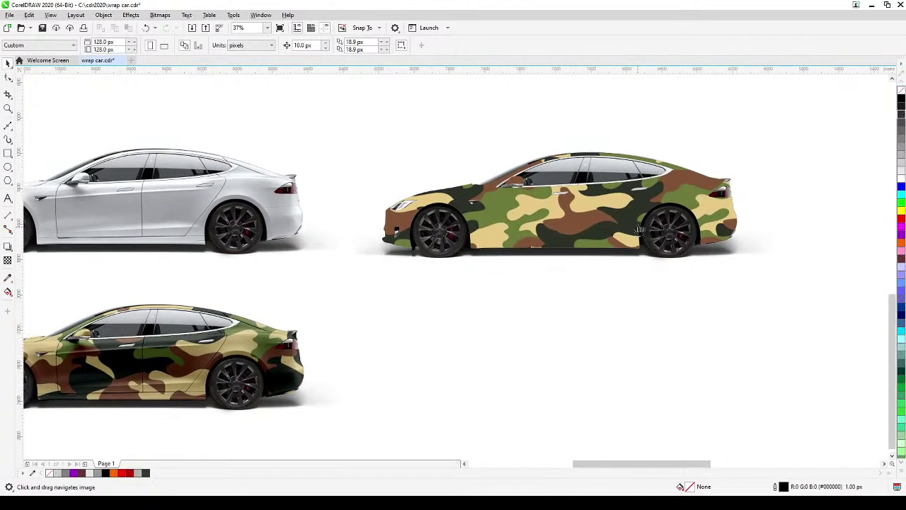
pyautogui.scroll(2, 524, 271)
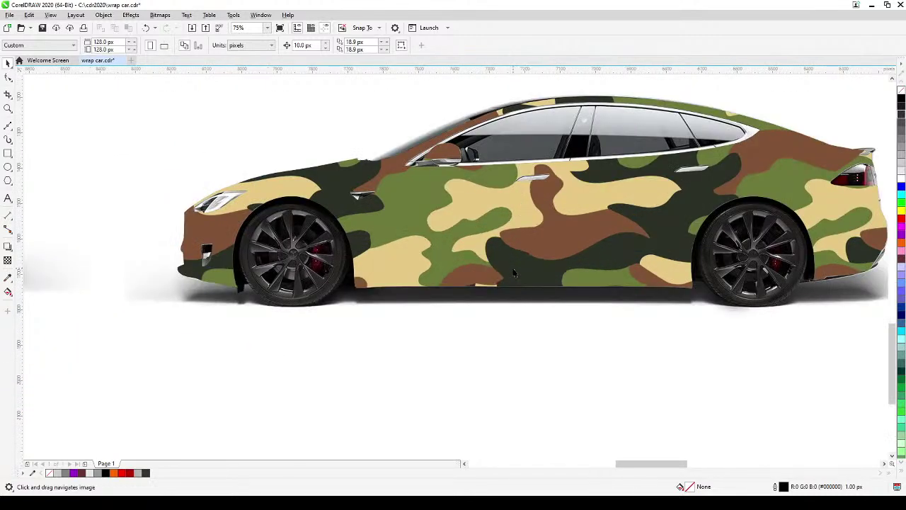
pyautogui.moveTo(515, 273); pyautogui.dragTo(447, 325)
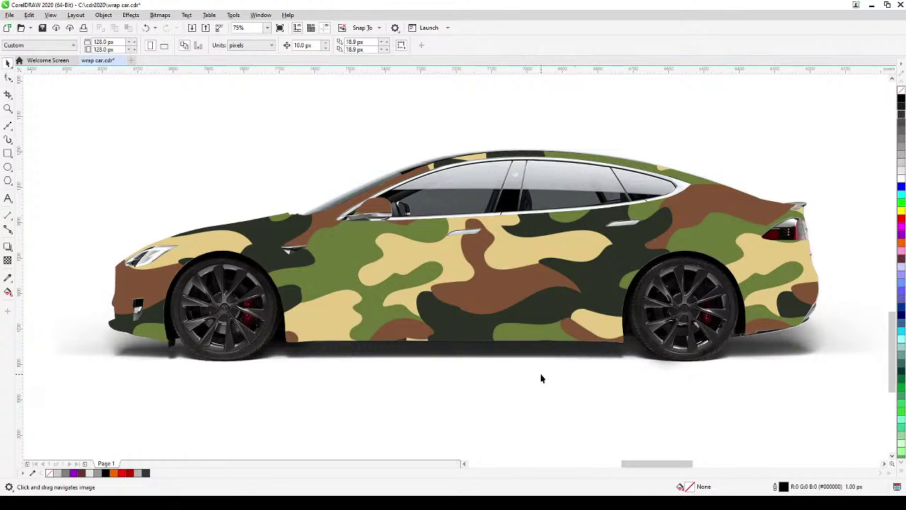
pyautogui.click(466, 251)
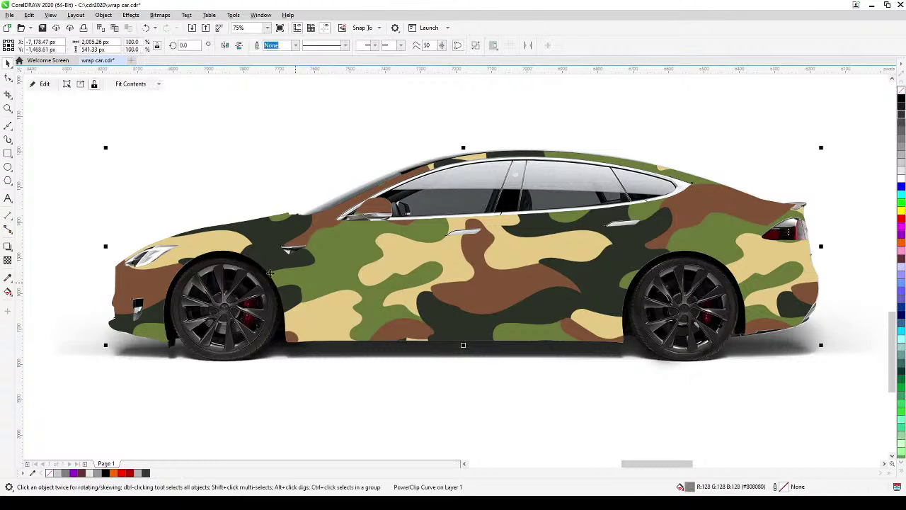
pyautogui.moveTo(342, 259); pyautogui.dragTo(337, 230)
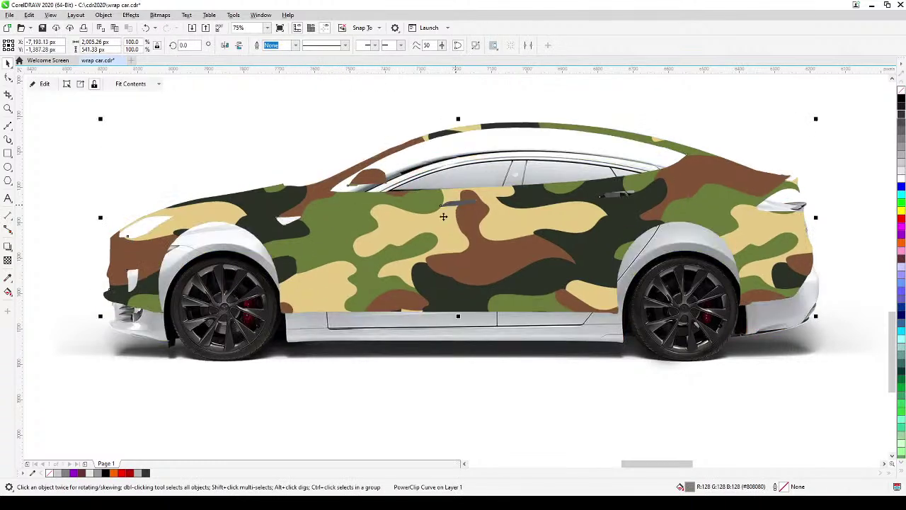
pyautogui.hotkey('ctrl', 'z')
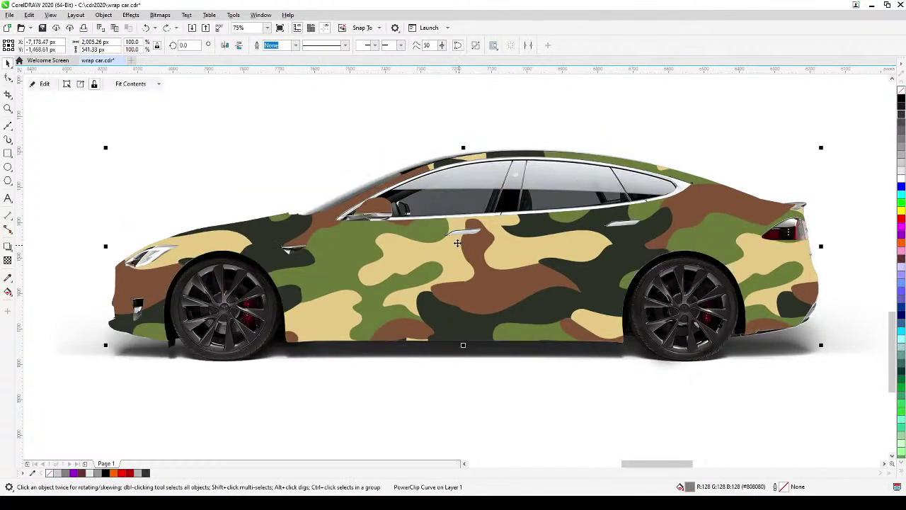
# Convert the camouflage body shape to a 100 dpi RGB Color (24-bit) bitmap with anti-aliasing and a transparent background
pyautogui.click(153, 15)
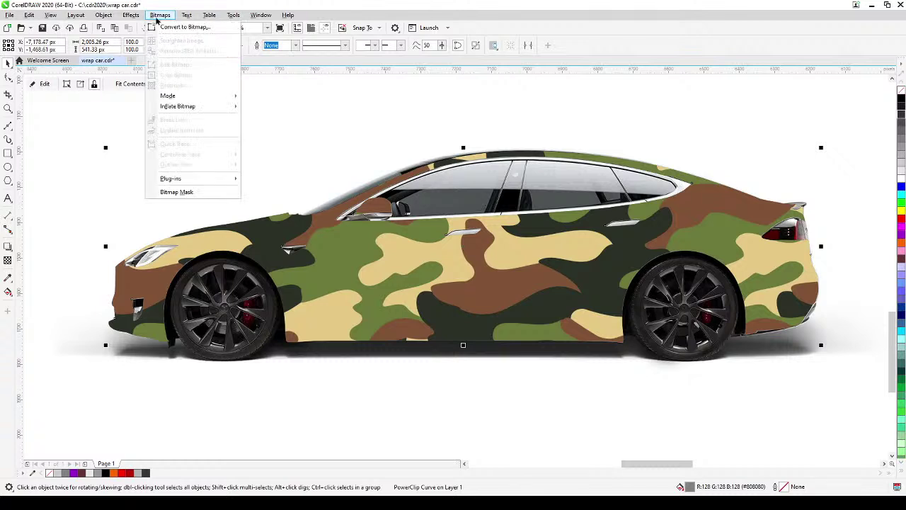
pyautogui.click(184, 26)
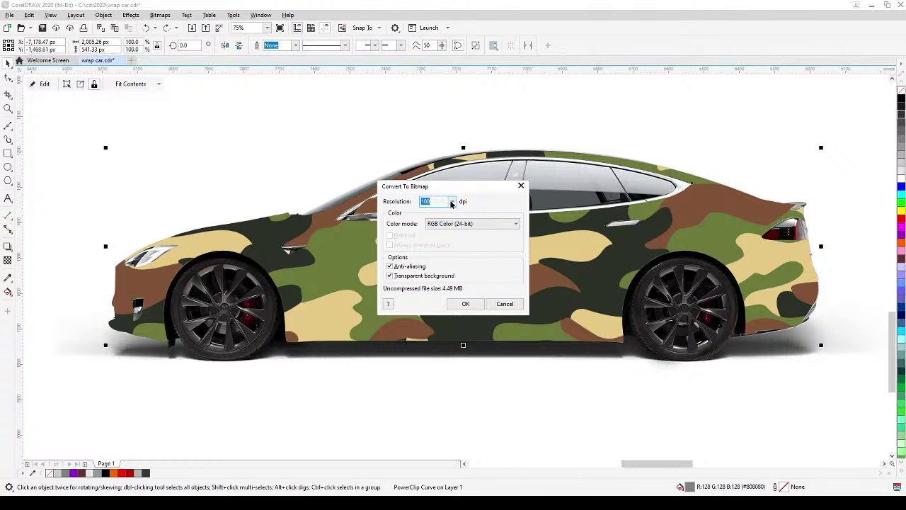
pyautogui.click(451, 201)
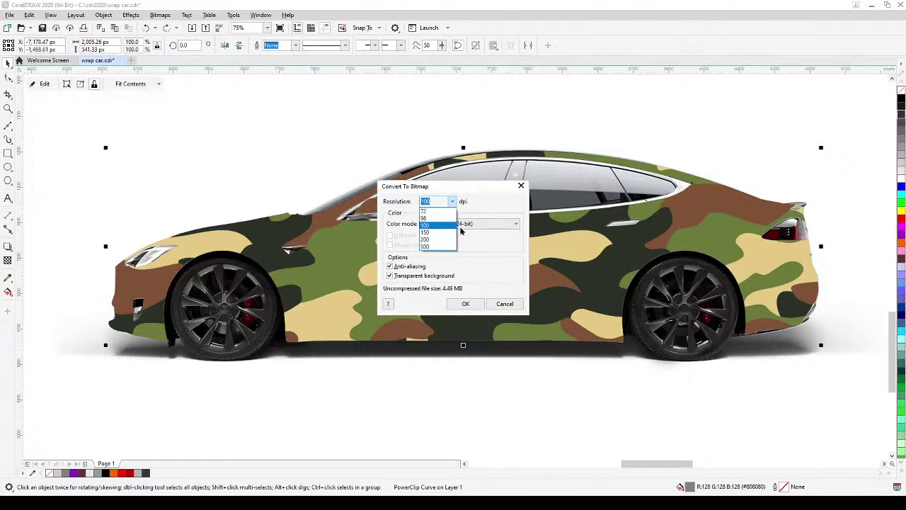
pyautogui.click(442, 225)
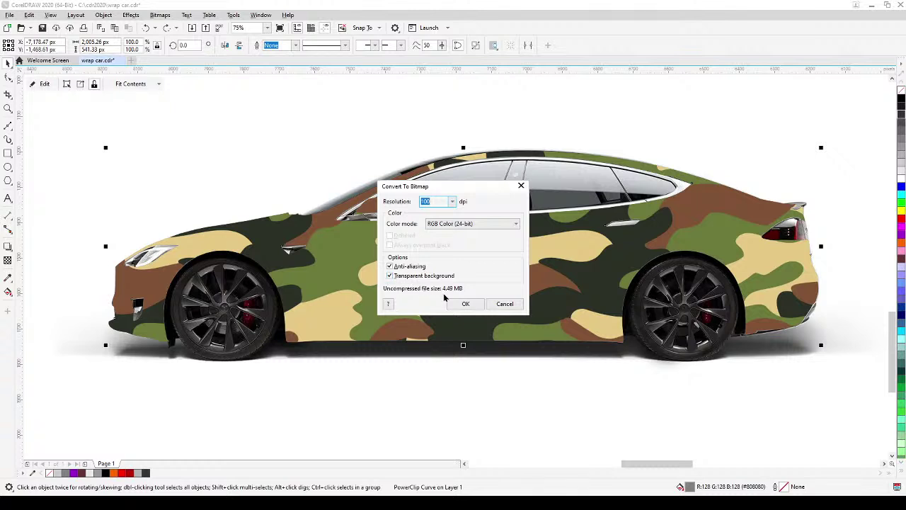
pyautogui.click(465, 304)
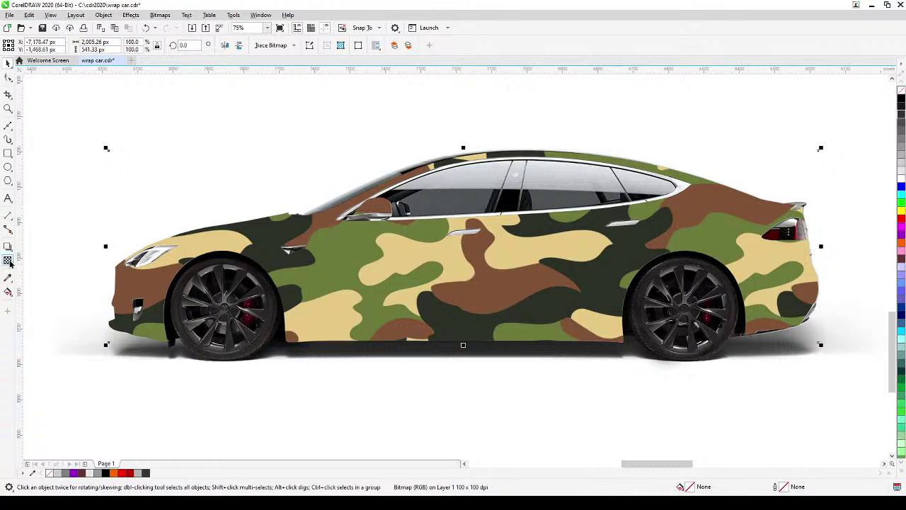
# Apply a uniform transparency to the camouflage bitmap with the Subtract merge mode
pyautogui.click(8, 262)
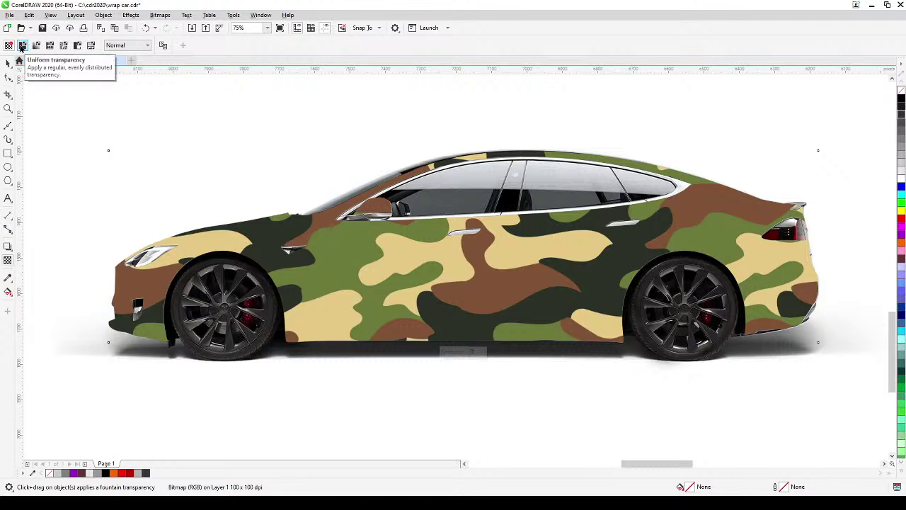
pyautogui.click(21, 45)
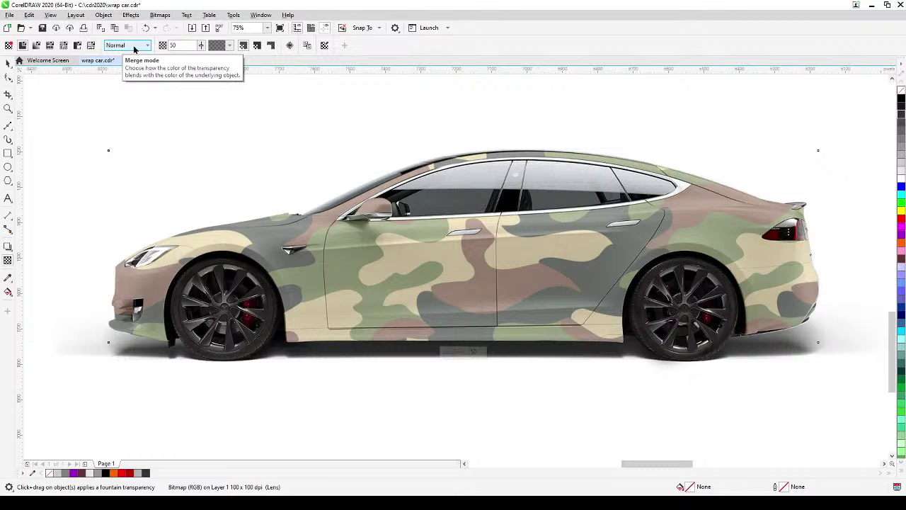
pyautogui.click(134, 47)
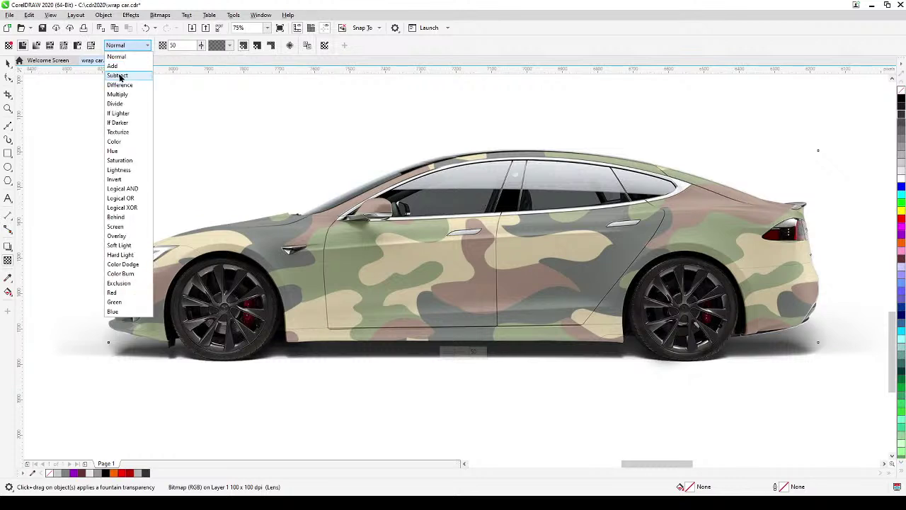
pyautogui.click(117, 75)
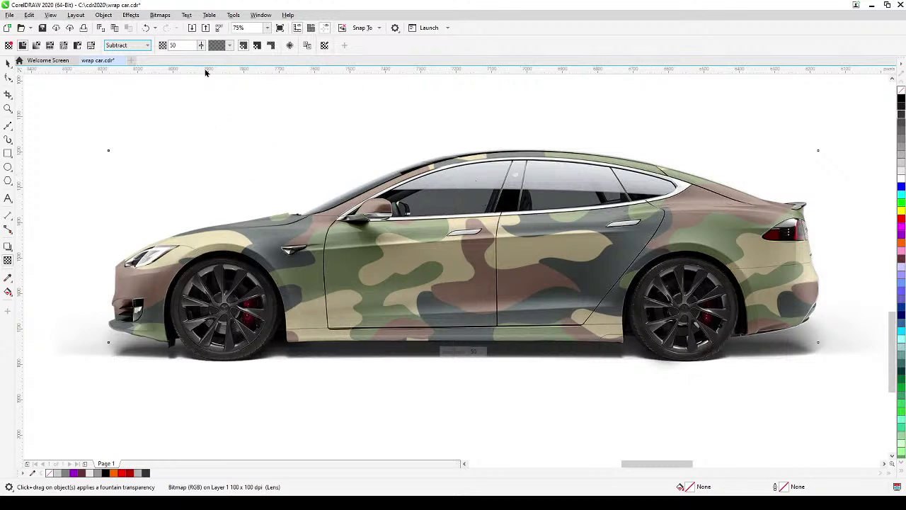
# Set the camouflage bitmap's transparency to 20 and deselect it
pyautogui.click(202, 46)
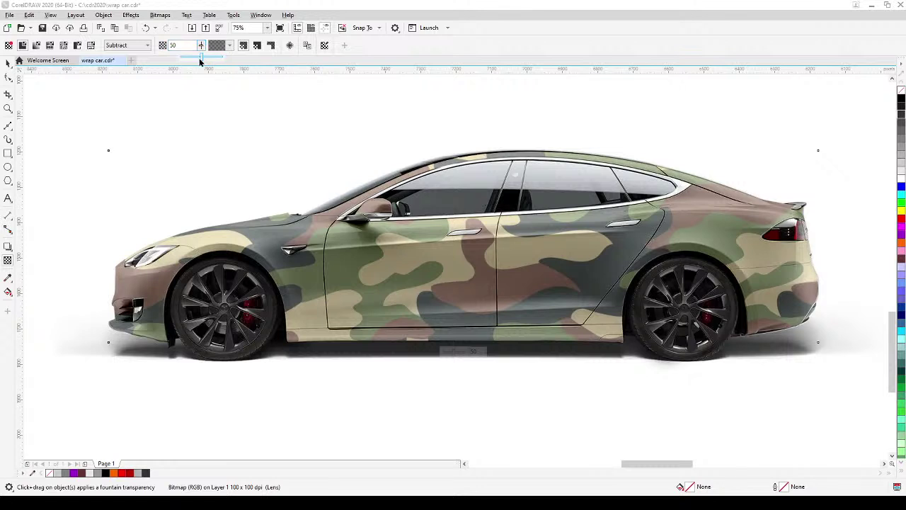
pyautogui.moveTo(202, 59)
pyautogui.mouseDown()
pyautogui.moveTo(191, 60)
pyautogui.moveTo(199, 59)
pyautogui.mouseUp()
pyautogui.click(199, 60)
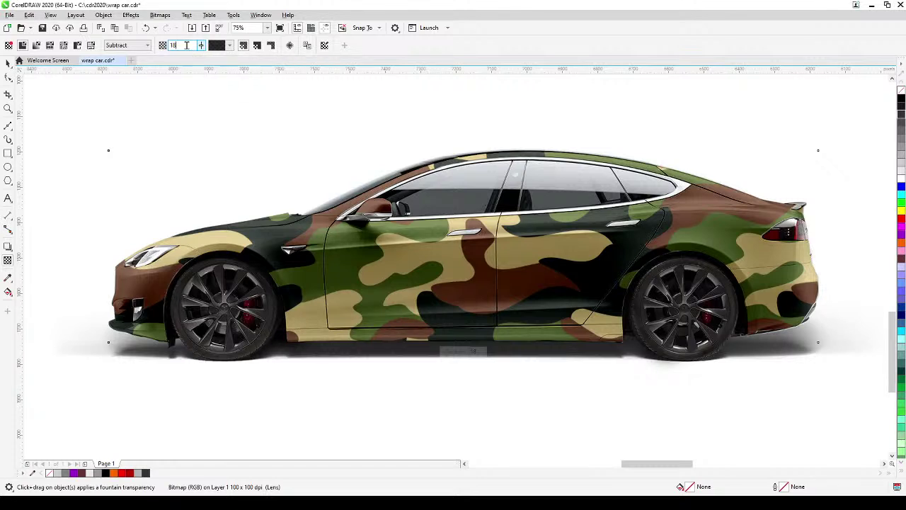
pyautogui.moveTo(186, 45); pyautogui.dragTo(160, 48)
pyautogui.write('20')
pyautogui.press('Return')
pyautogui.click(8, 63)
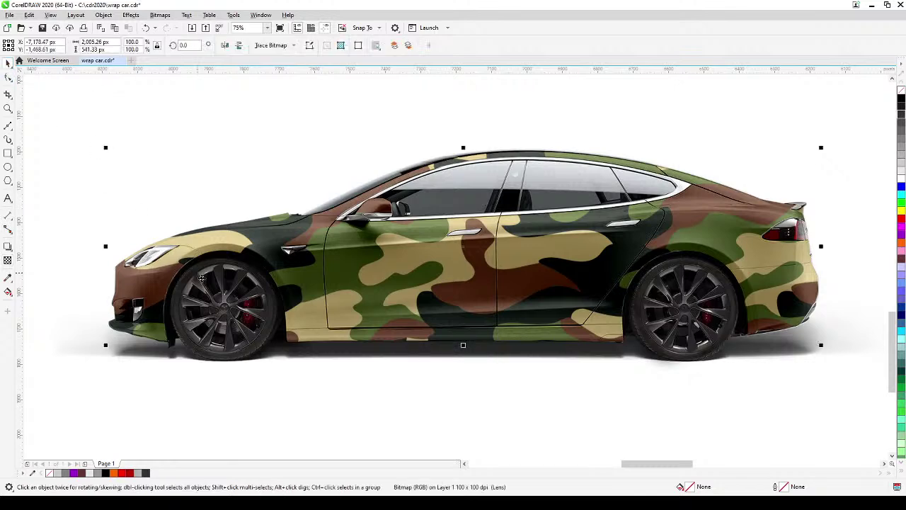
pyautogui.click(378, 437)
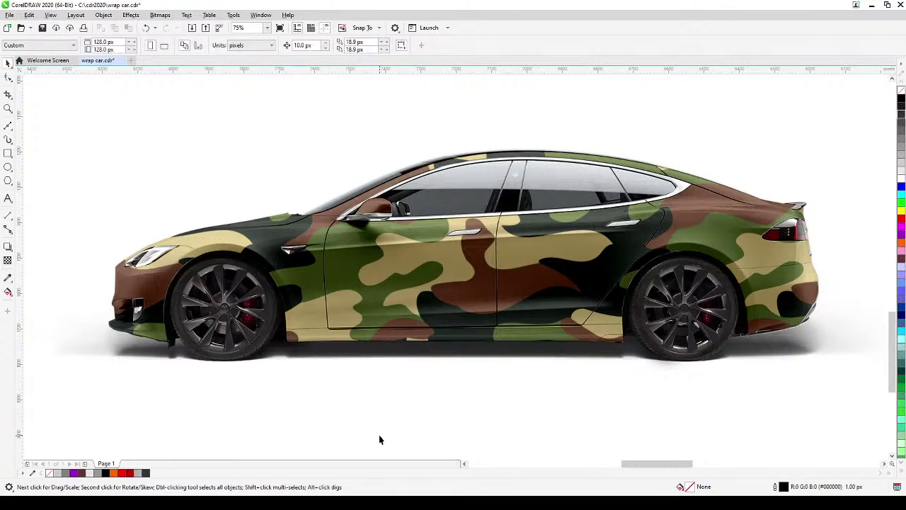
# Examine the blended camouflage wrap and compare its shading and door lines with the flat duplicate car
pyautogui.scroll(-2, 378, 436)
pyautogui.scroll(2, 376, 436)
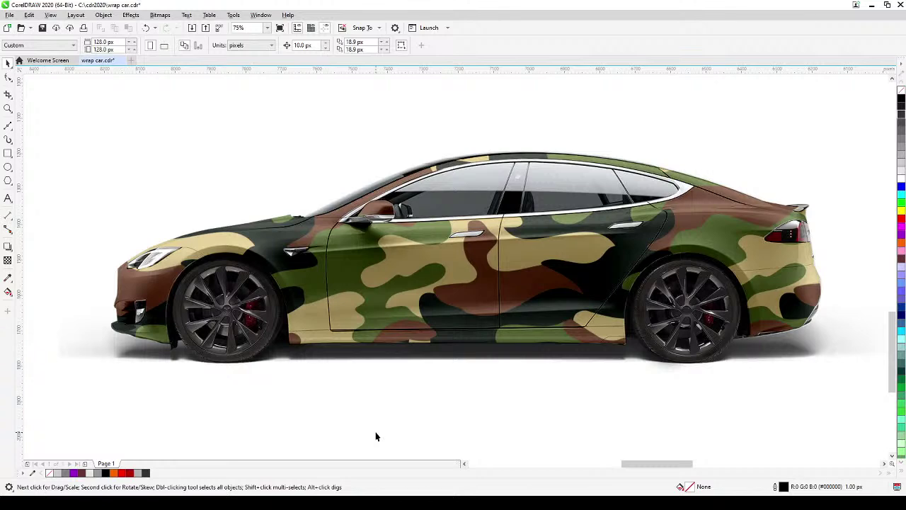
pyautogui.scroll(-2, 376, 436)
pyautogui.moveTo(375, 430); pyautogui.dragTo(385, 346)
pyautogui.scroll(-2, 351, 375)
pyautogui.moveTo(434, 367); pyautogui.dragTo(642, 360)
pyautogui.scroll(2, 98, 323)
pyautogui.moveTo(98, 323); pyautogui.dragTo(239, 380)
pyautogui.scroll(2, 257, 331)
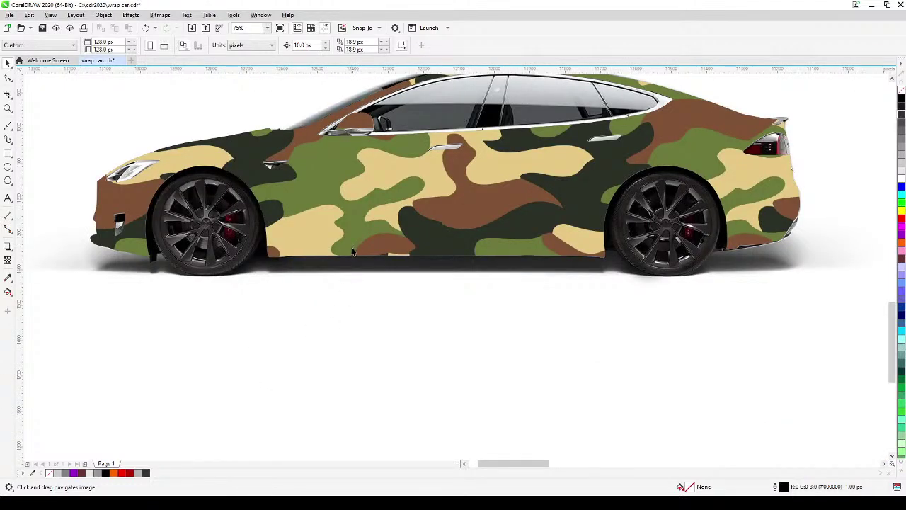
# Move the red, black and silver graphic bitmap next to the flat camouflage car, just above its body
pyautogui.scroll(-2, 404, 268)
pyautogui.moveTo(404, 269); pyautogui.dragTo(381, 324)
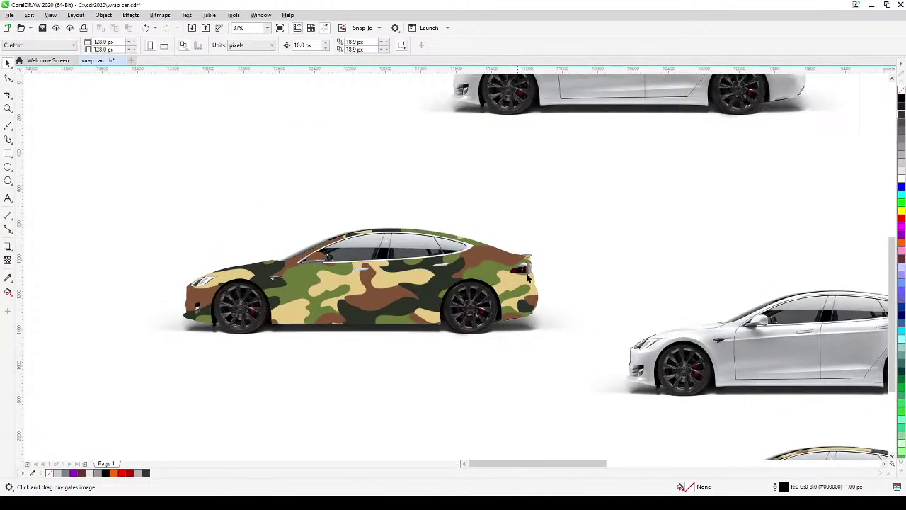
pyautogui.scroll(-1, 535, 276)
pyautogui.scroll(1, 535, 276)
pyautogui.moveTo(536, 276); pyautogui.dragTo(396, 297)
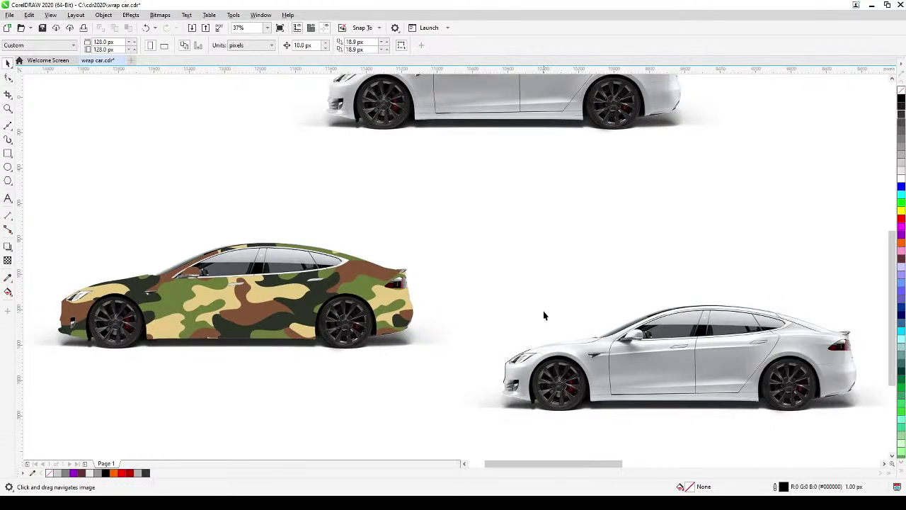
pyautogui.moveTo(545, 314); pyautogui.dragTo(496, 314)
pyautogui.scroll(1, 496, 314)
pyautogui.scroll(-3, 498, 316)
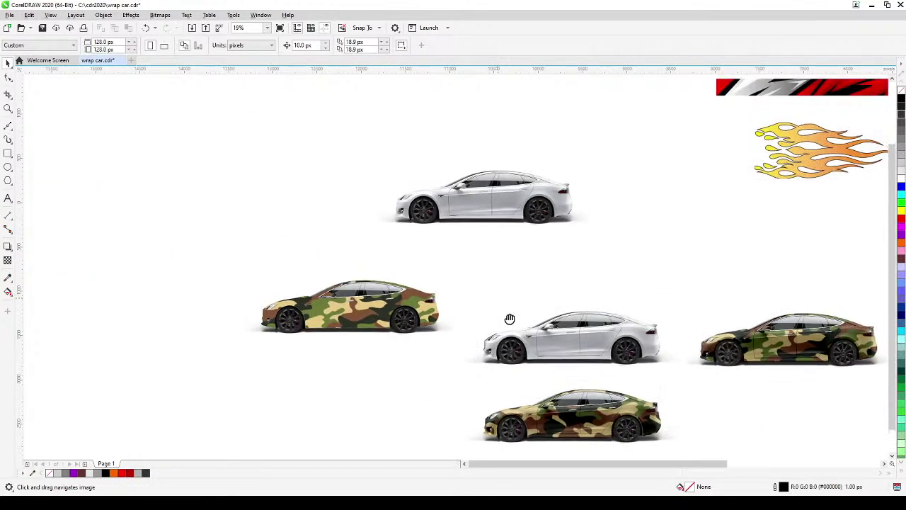
pyautogui.moveTo(761, 128); pyautogui.dragTo(283, 300)
pyautogui.scroll(2, 286, 320)
pyautogui.moveTo(609, 372); pyautogui.dragTo(501, 351)
pyautogui.click(619, 264)
pyautogui.moveTo(329, 245); pyautogui.dragTo(332, 256)
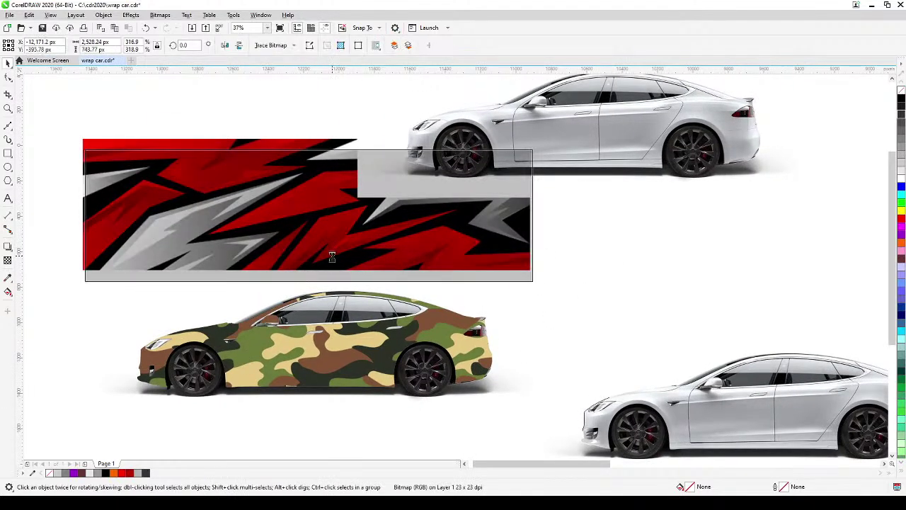
pyautogui.moveTo(256, 258); pyautogui.dragTo(268, 279)
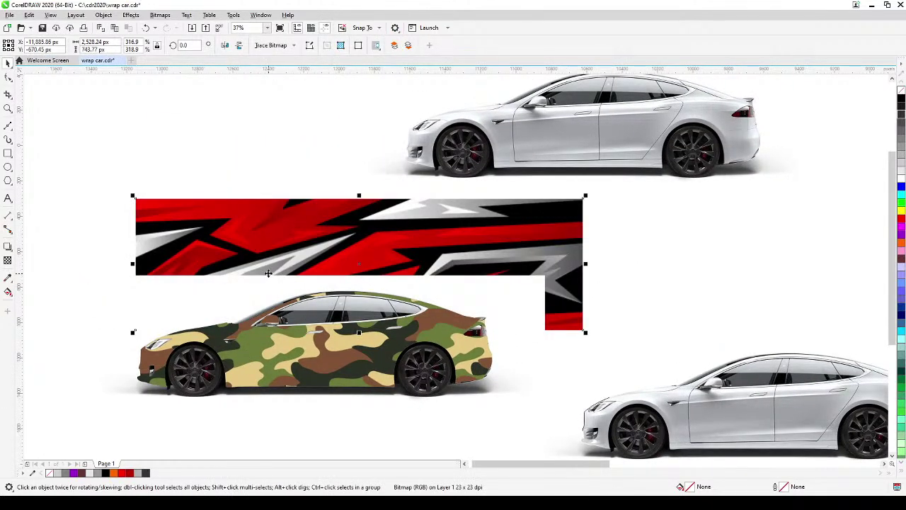
# PowerClip the red, black and silver graphic inside the flat camouflage car's body shape
pyautogui.click(319, 441)
pyautogui.click(389, 248)
pyautogui.click(104, 15)
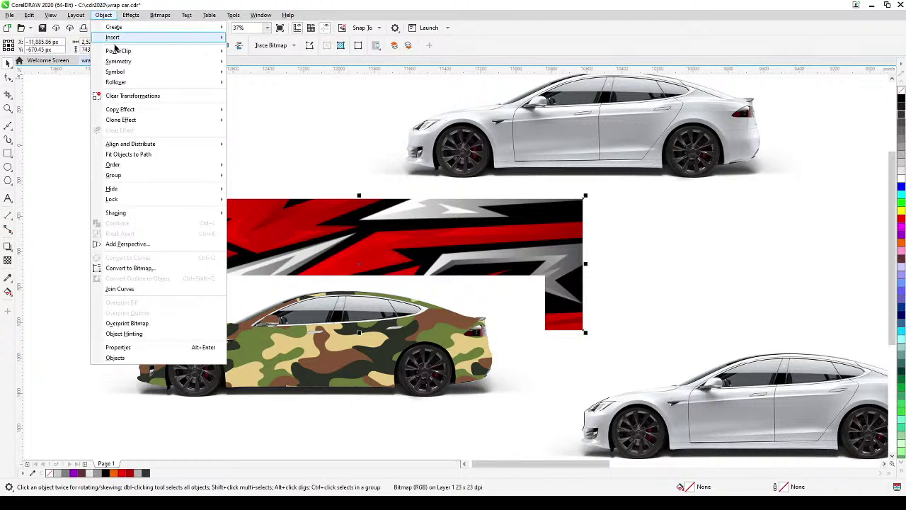
pyautogui.moveTo(116, 52)
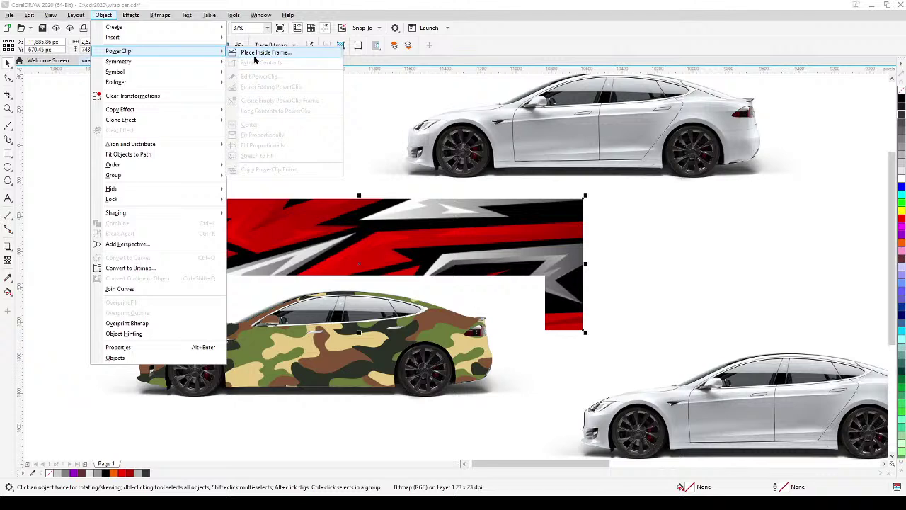
pyautogui.click(257, 53)
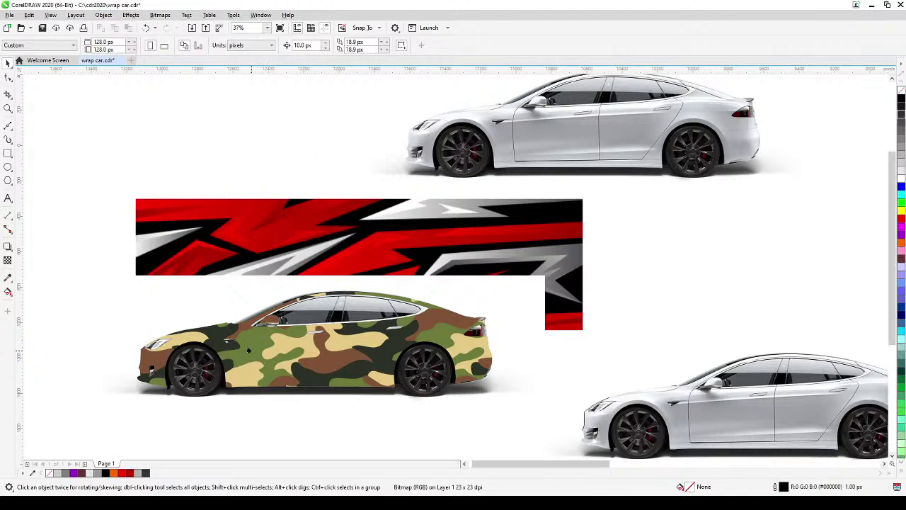
pyautogui.click(249, 350)
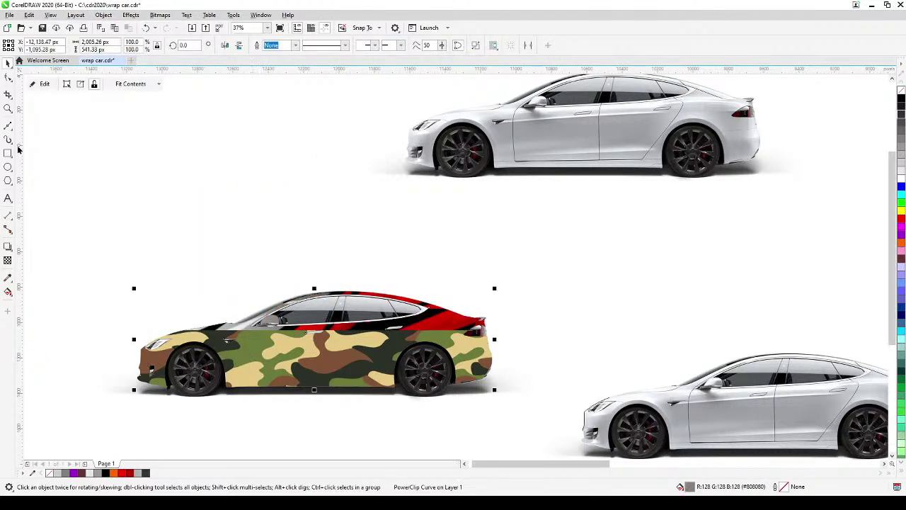
# Open the body shape's PowerClip contents for editing and delete both camouflage bitmaps
pyautogui.click(39, 84)
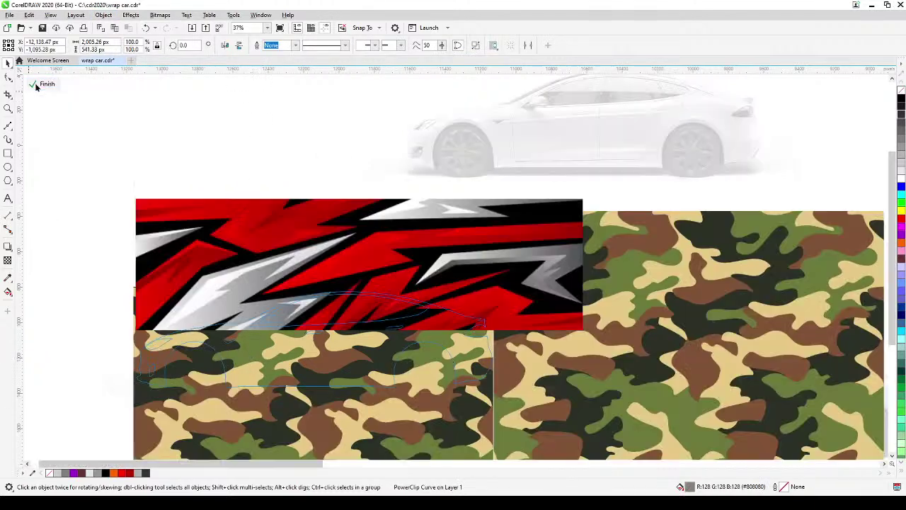
pyautogui.click(269, 432)
pyautogui.press('Delete')
pyautogui.click(608, 354)
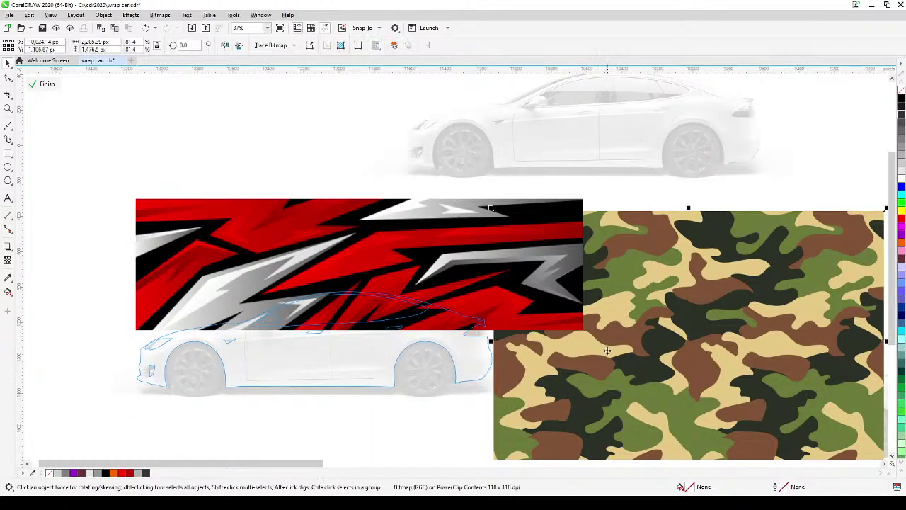
pyautogui.press('Delete')
# Position the red graphic over the car body outline and scale it down to about 2240 × 659 px
pyautogui.moveTo(527, 272); pyautogui.dragTo(517, 346)
pyautogui.scroll(1, 423, 361)
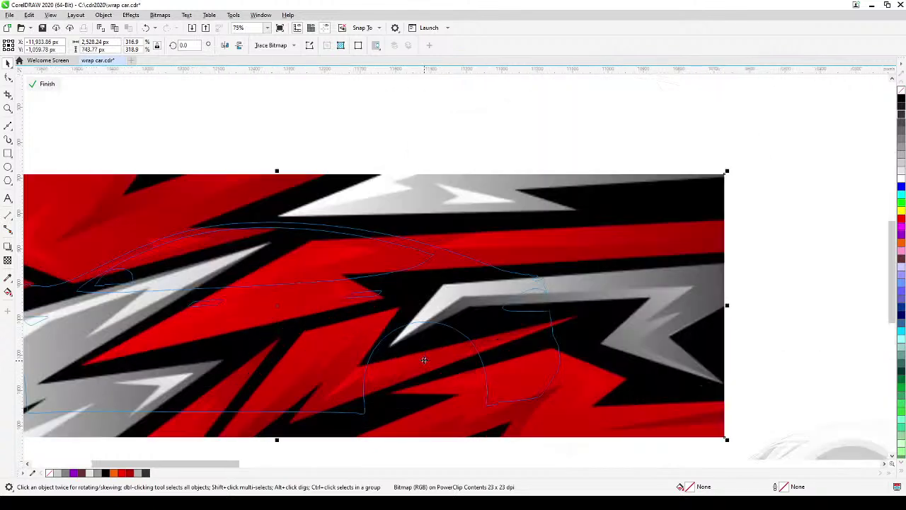
pyautogui.moveTo(436, 351); pyautogui.dragTo(572, 307)
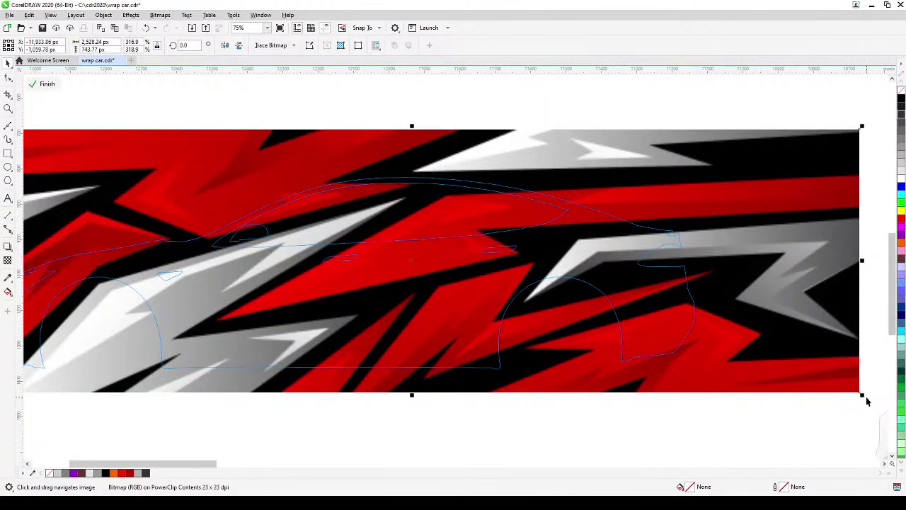
pyautogui.moveTo(862, 394); pyautogui.dragTo(771, 367)
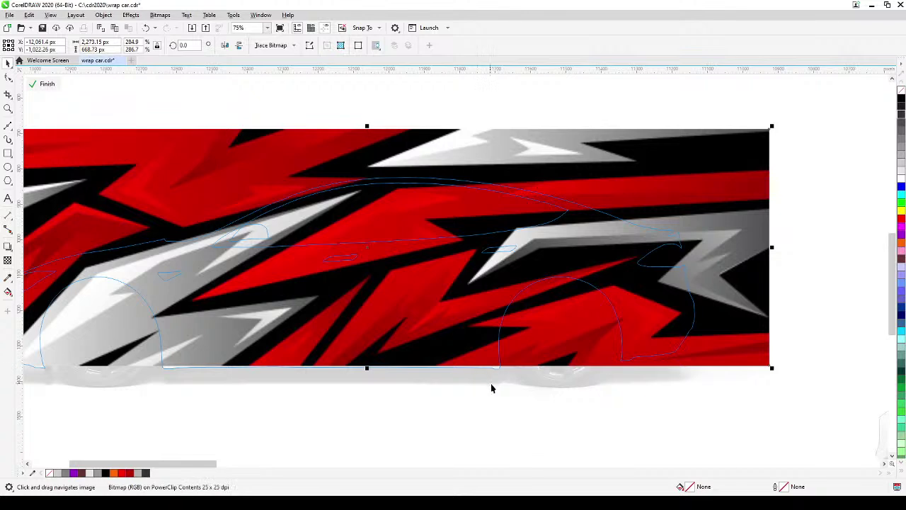
pyautogui.moveTo(491, 384); pyautogui.dragTo(647, 384)
pyautogui.moveTo(301, 215); pyautogui.dragTo(305, 219)
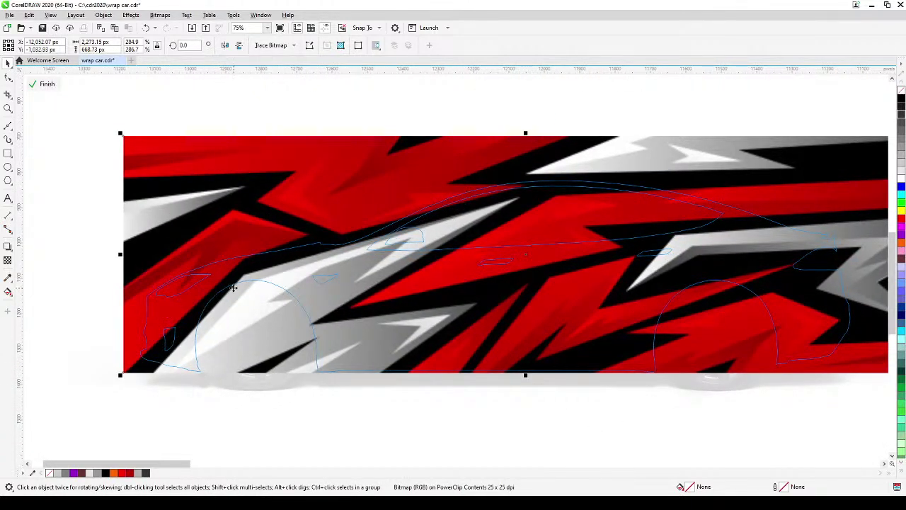
pyautogui.moveTo(234, 287); pyautogui.dragTo(342, 303)
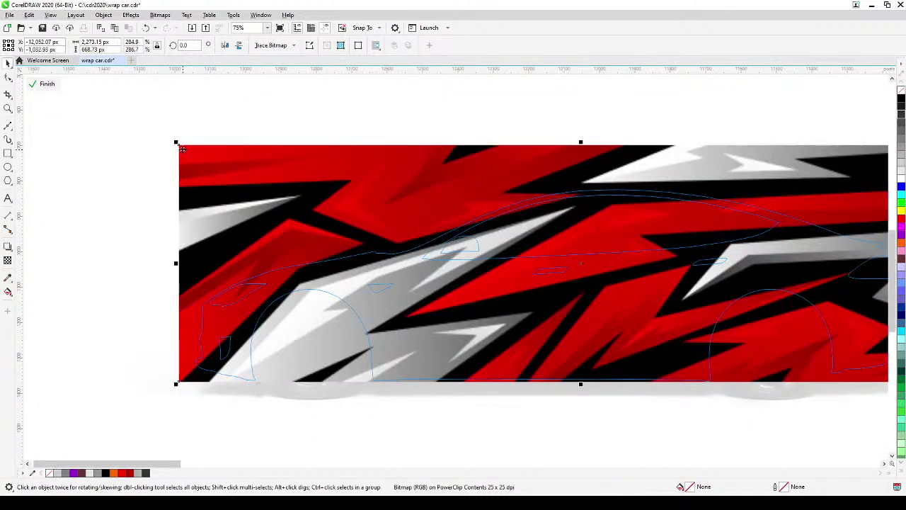
pyautogui.moveTo(176, 140); pyautogui.dragTo(187, 145)
pyautogui.scroll(-2, 255, 276)
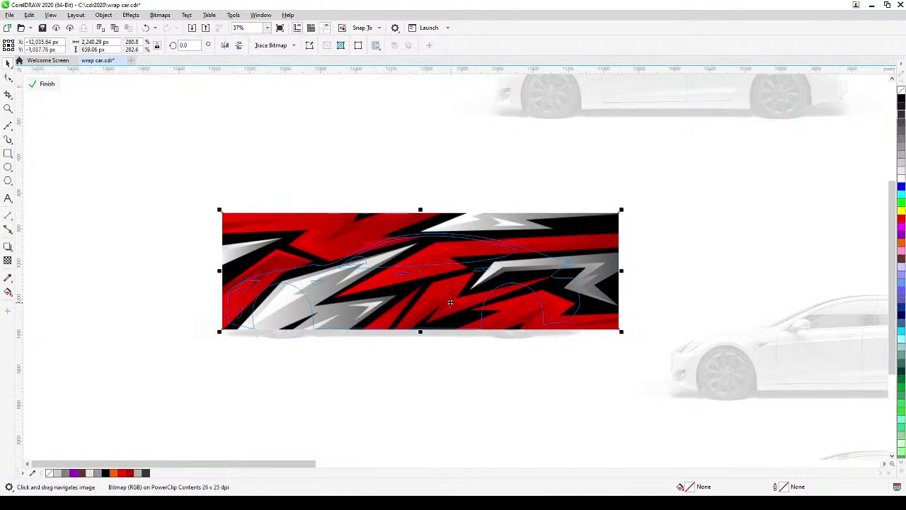
pyautogui.moveTo(450, 301); pyautogui.dragTo(450, 307)
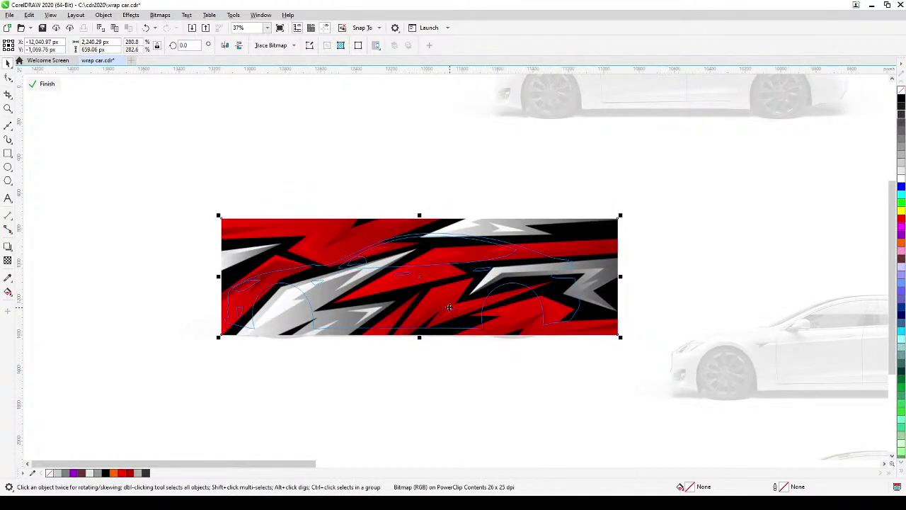
# Rotate the red graphic about 3.8 degrees counterclockwise, shift it slightly toward the car's front, and finish editing the PowerClip
pyautogui.moveTo(621, 337); pyautogui.dragTo(629, 328)
pyautogui.click(614, 310)
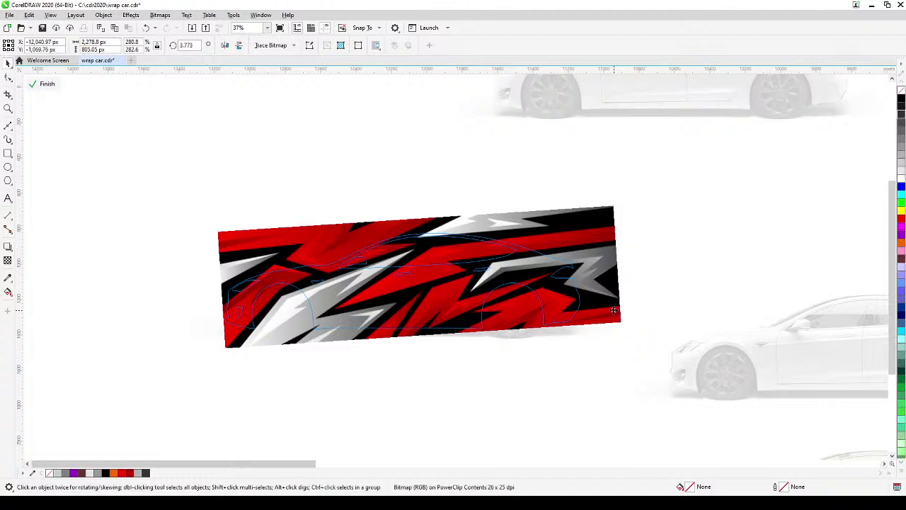
pyautogui.moveTo(613, 309); pyautogui.dragTo(606, 313)
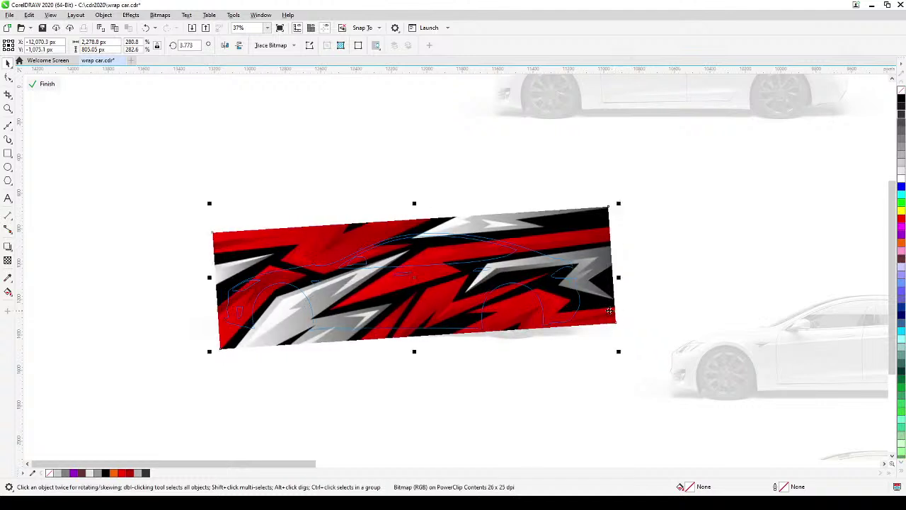
pyautogui.click(43, 85)
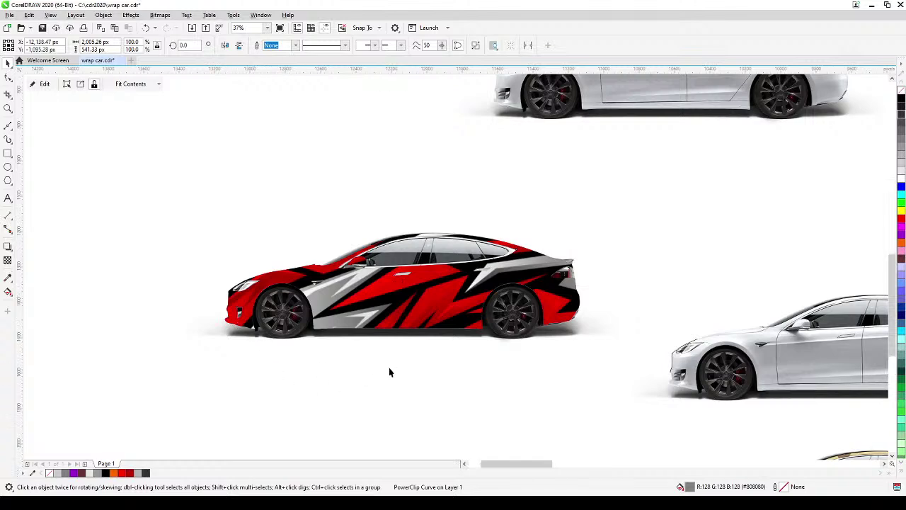
# Duplicate the red-wrapped car together with its photo, placing the copy in the empty area above and left of the original
pyautogui.scroll(2, 390, 370)
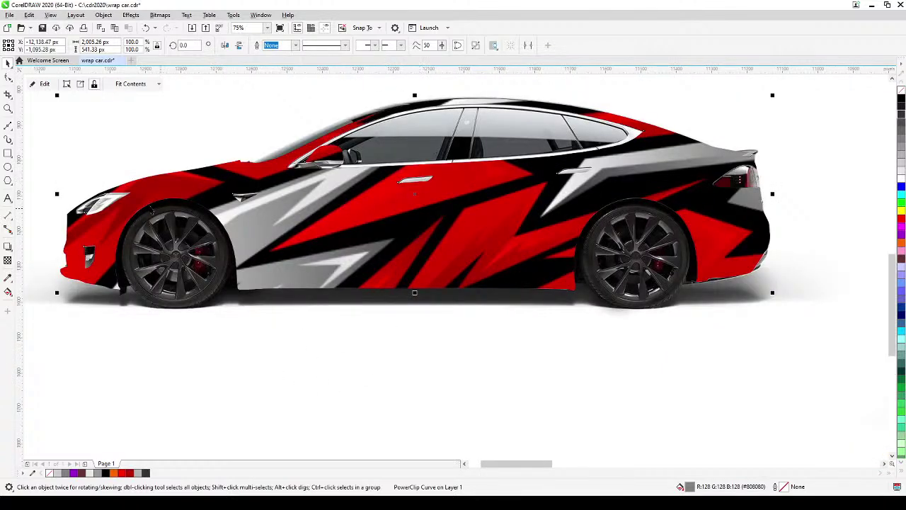
pyautogui.scroll(-2, 151, 212)
pyautogui.scroll(2, 283, 248)
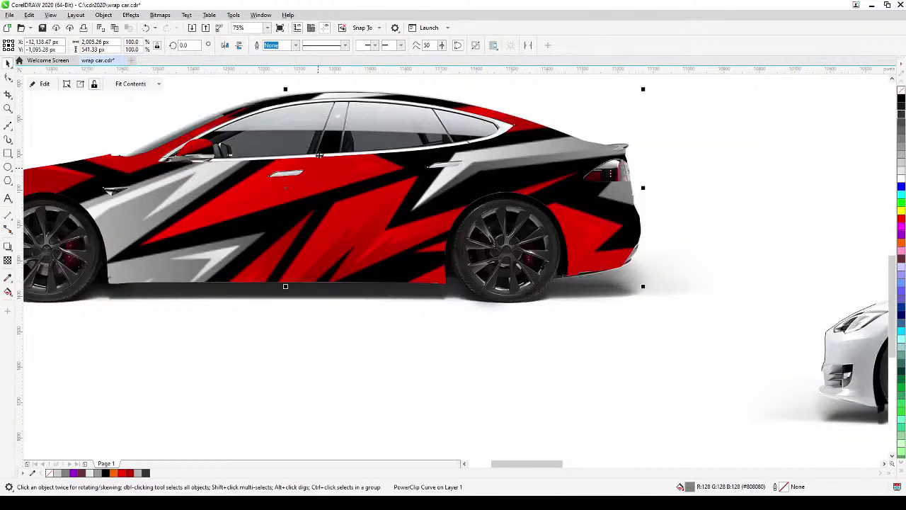
pyautogui.scroll(-4, 279, 362)
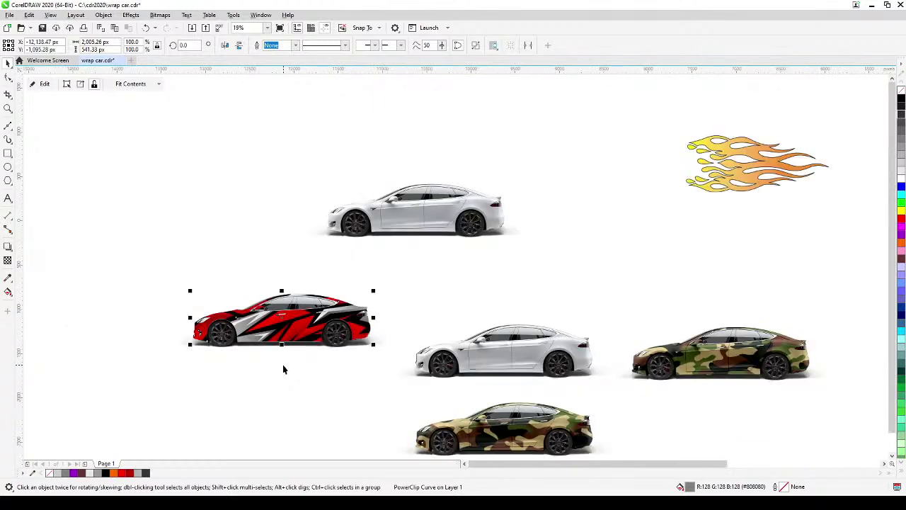
pyautogui.scroll(2, 312, 315)
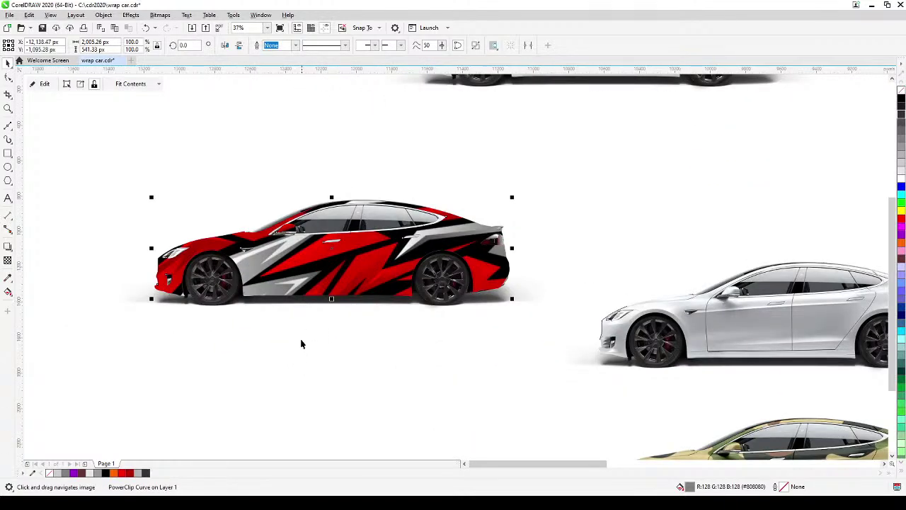
pyautogui.scroll(-2, 297, 347)
pyautogui.click(183, 259)
pyautogui.moveTo(128, 251); pyautogui.dragTo(431, 406)
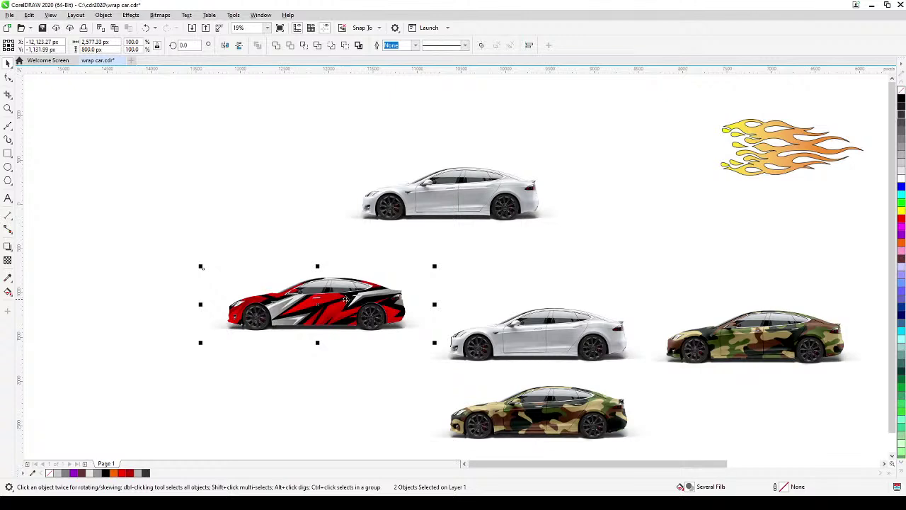
pyautogui.moveTo(345, 300); pyautogui.dragTo(182, 120)
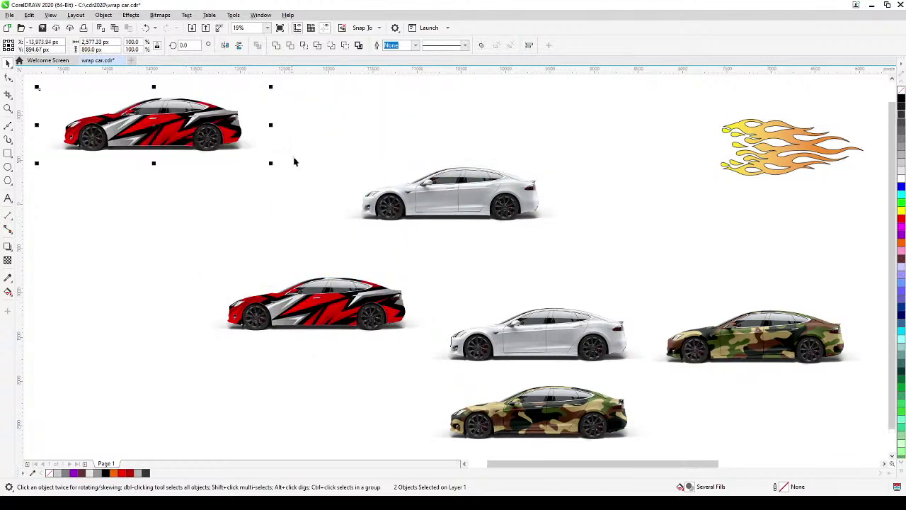
pyautogui.click(251, 348)
# Convert the original car's red body wrap to a 100 dpi RGB Color (24-bit) bitmap with anti-aliasing and a transparent background
pyautogui.scroll(3, 276, 344)
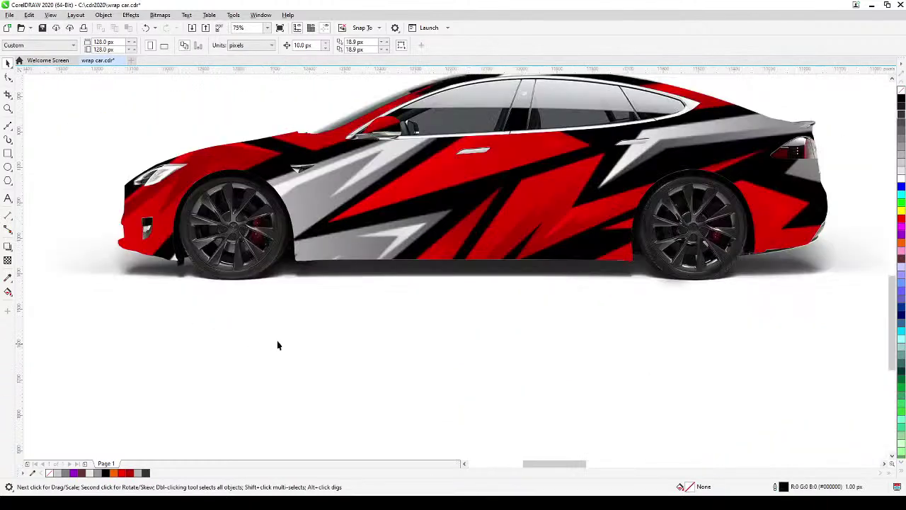
pyautogui.moveTo(369, 242); pyautogui.dragTo(339, 317)
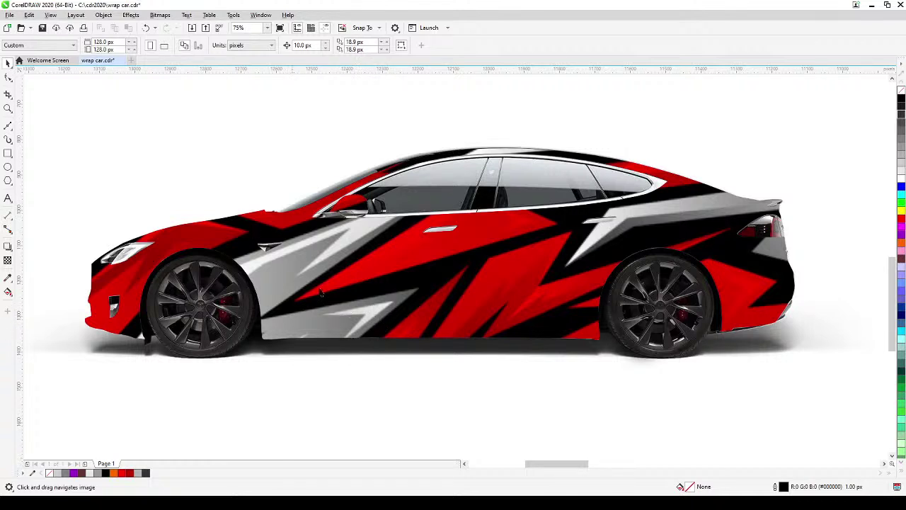
pyautogui.click(415, 277)
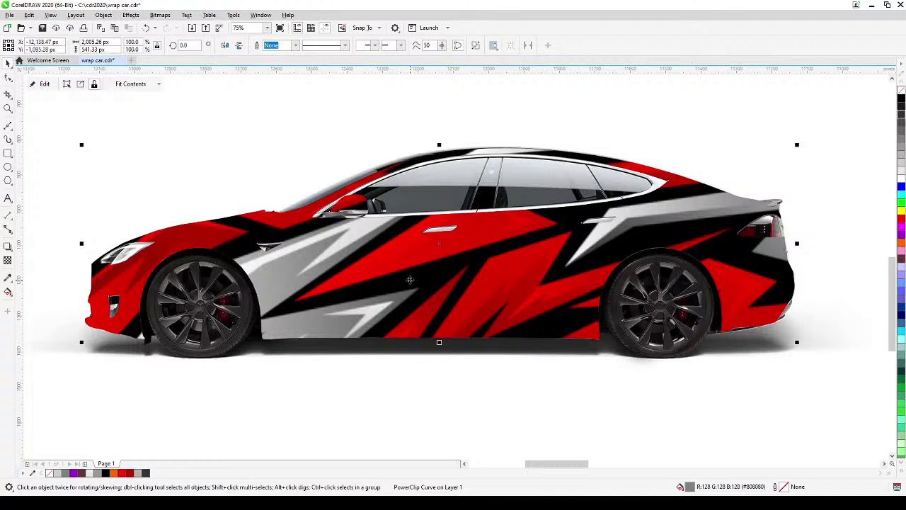
pyautogui.click(154, 17)
pyautogui.click(165, 27)
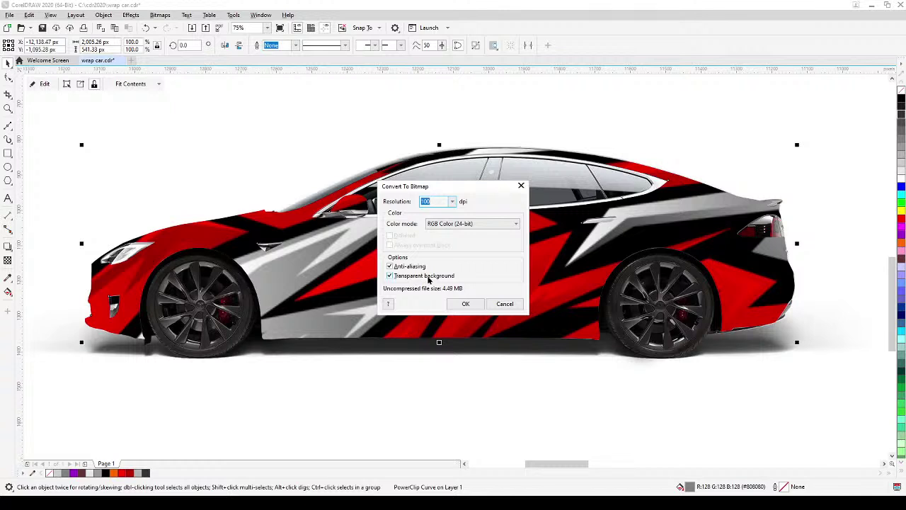
pyautogui.click(464, 304)
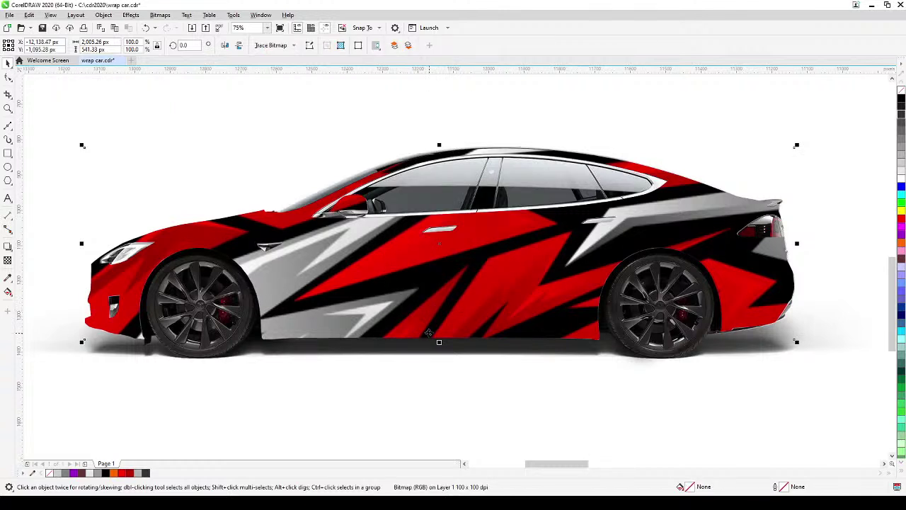
# Apply a uniform transparency of 20 with the Subtract merge mode to the red body wrap bitmap
pyautogui.click(7, 261)
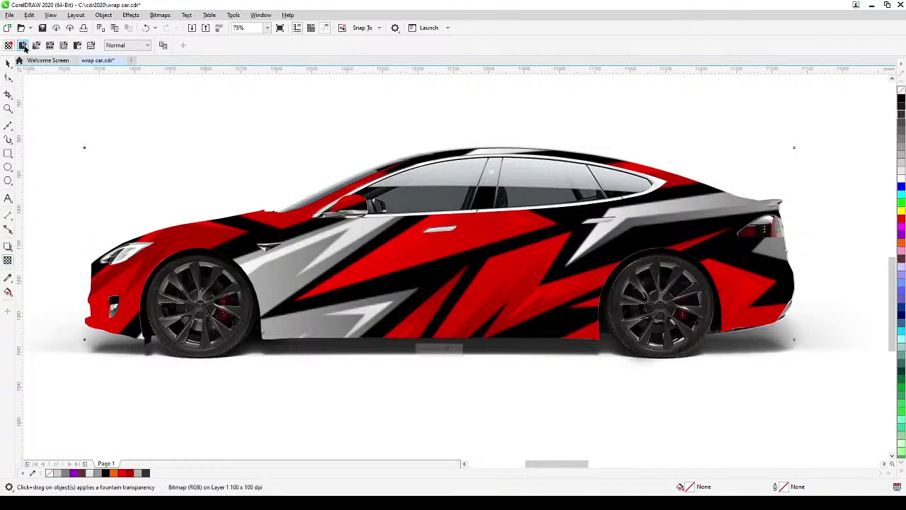
pyautogui.click(23, 46)
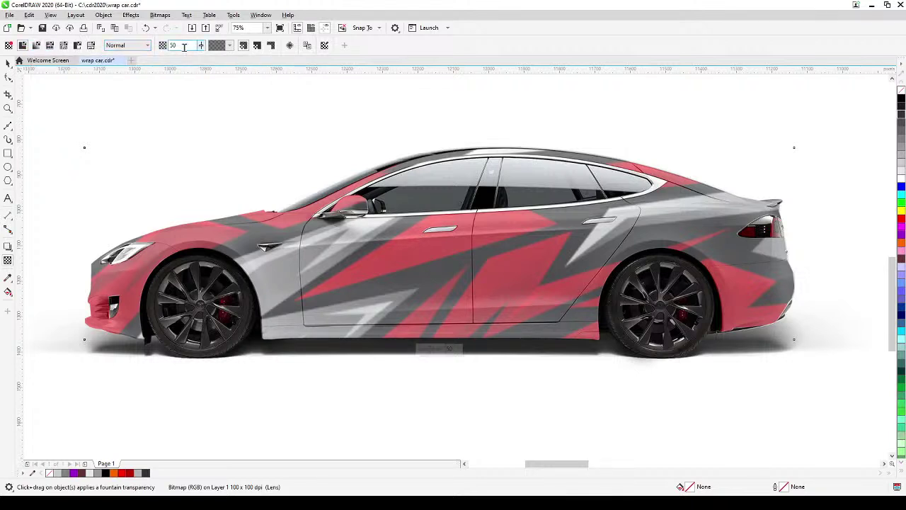
pyautogui.moveTo(184, 47); pyautogui.dragTo(156, 45)
pyautogui.write('20')
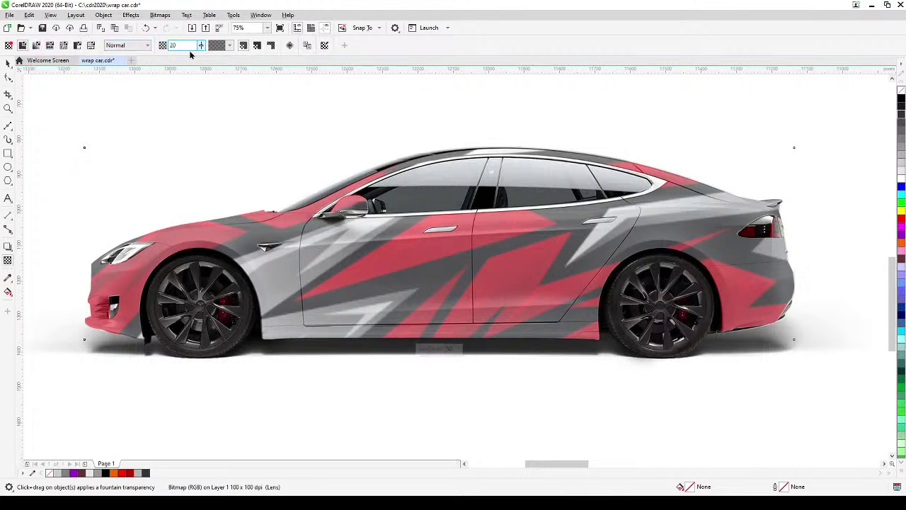
pyautogui.click(142, 46)
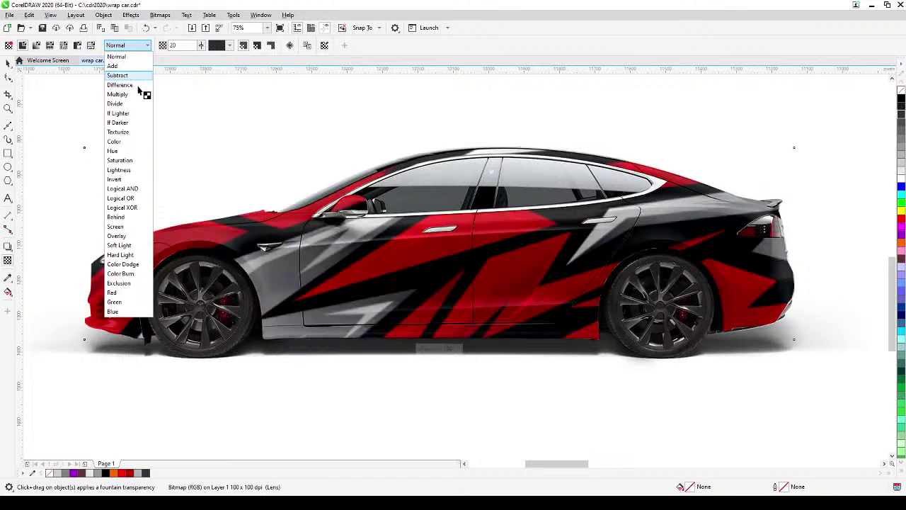
pyautogui.click(127, 75)
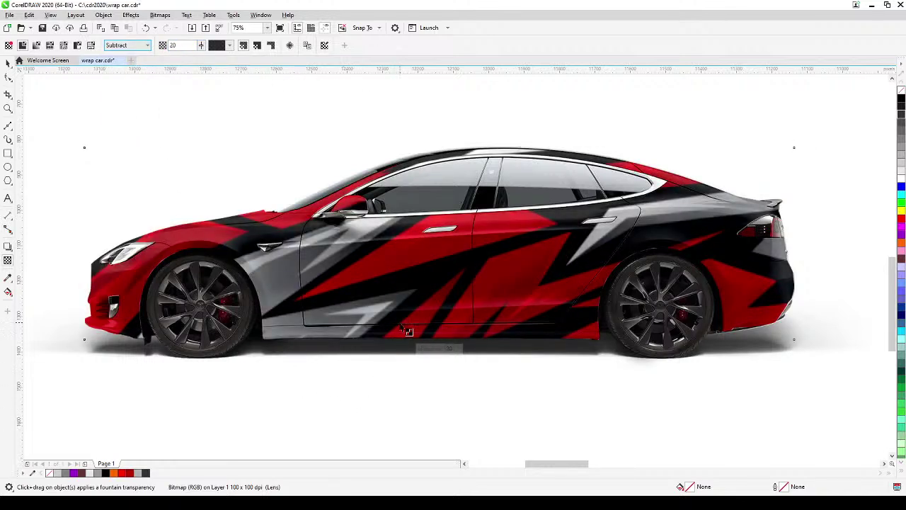
# Check the blended wrap along the doors and rear, and reduce its uniform transparency to 12
pyautogui.scroll(2, 407, 330)
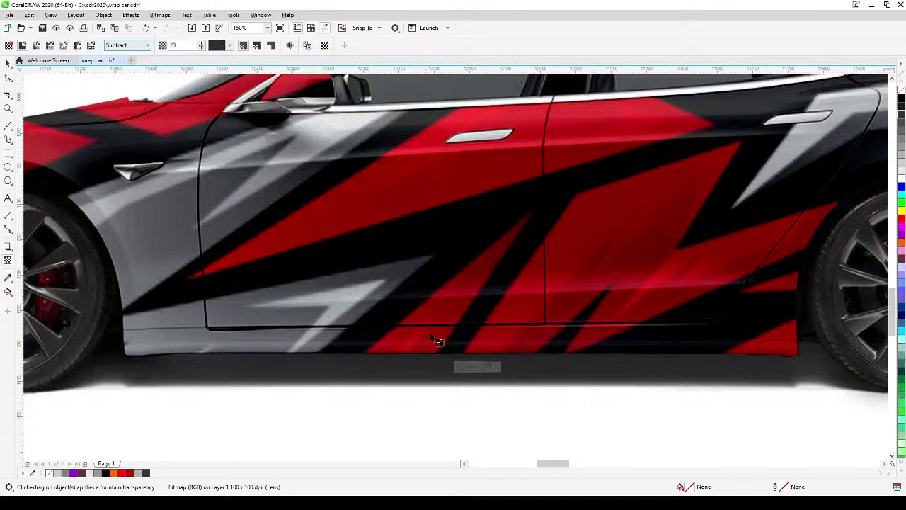
pyautogui.scroll(-2, 275, 374)
pyautogui.moveTo(217, 363); pyautogui.dragTo(120, 363)
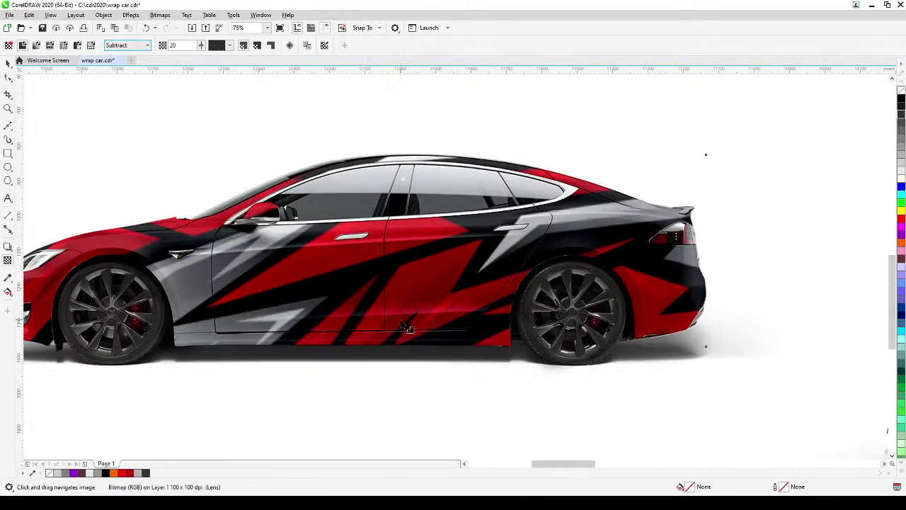
pyautogui.scroll(2, 683, 280)
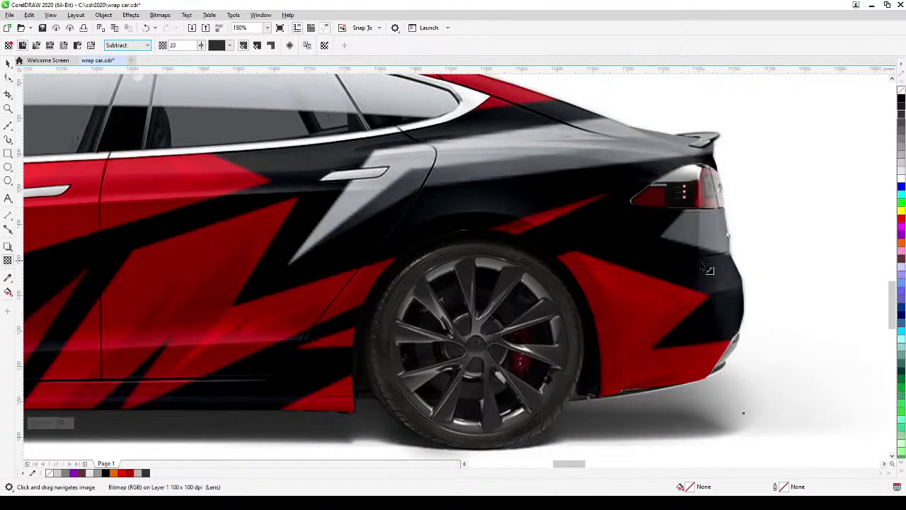
pyautogui.scroll(-2, 648, 278)
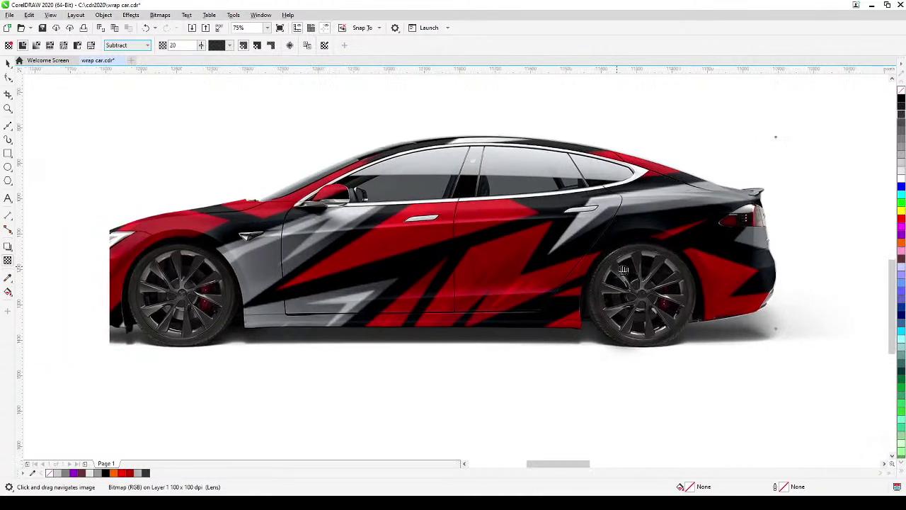
pyautogui.doubleClick(185, 46)
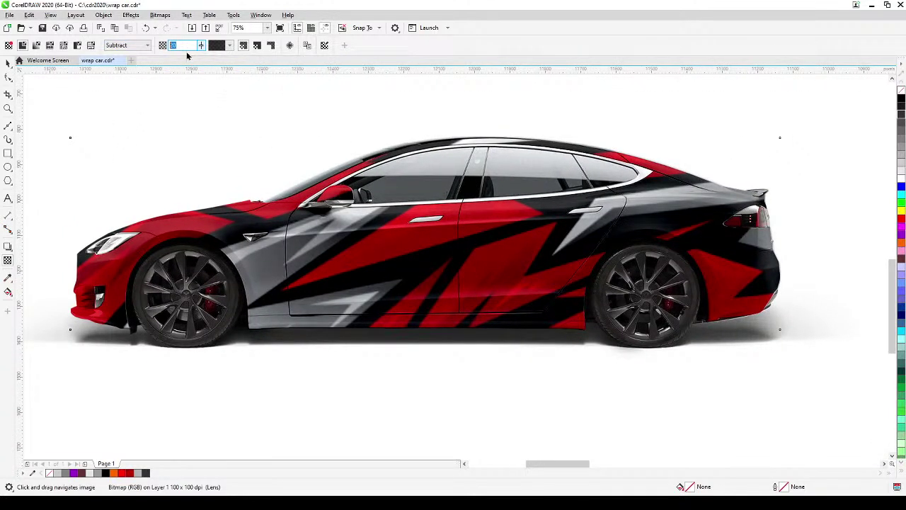
pyautogui.write('18')
pyautogui.press('Return')
pyautogui.click(201, 46)
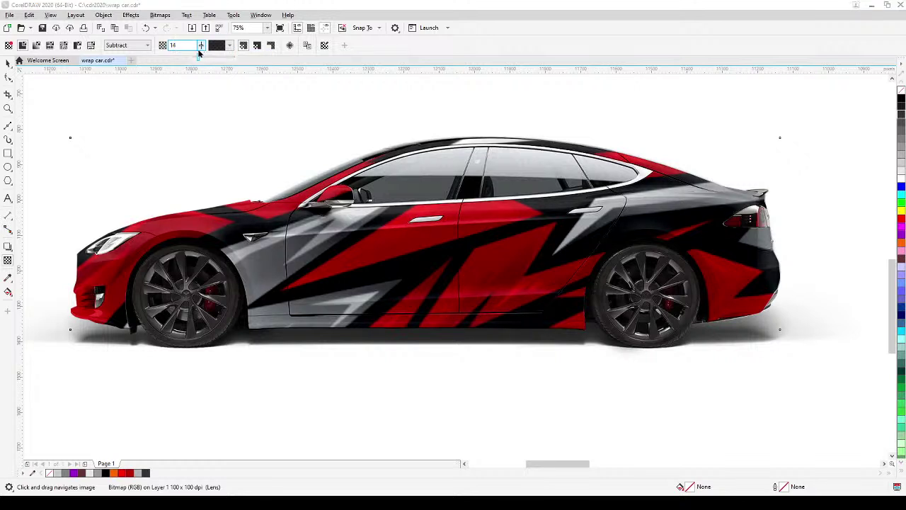
pyautogui.moveTo(200, 56); pyautogui.dragTo(196, 56)
pyautogui.press('Return')
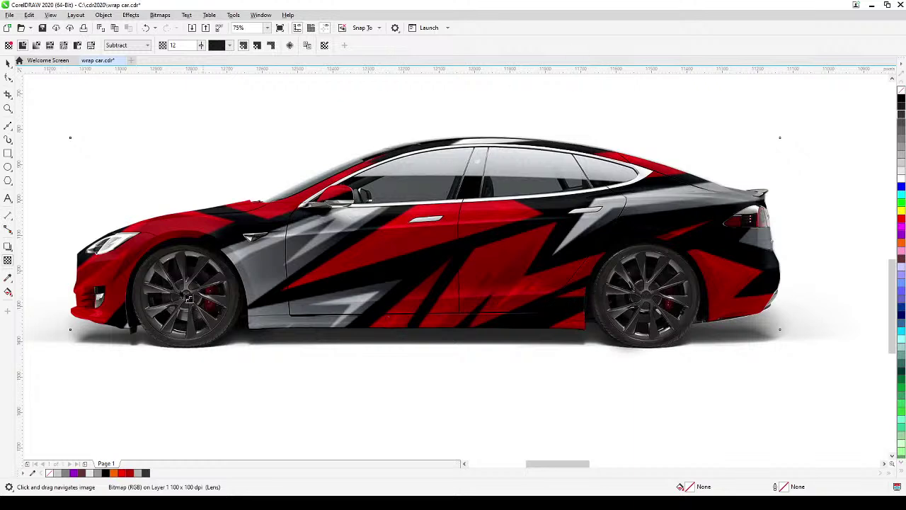
# Move the flame graphic into the empty area just below the unblended copy of the red-wrapped car
pyautogui.scroll(-2, 699, 309)
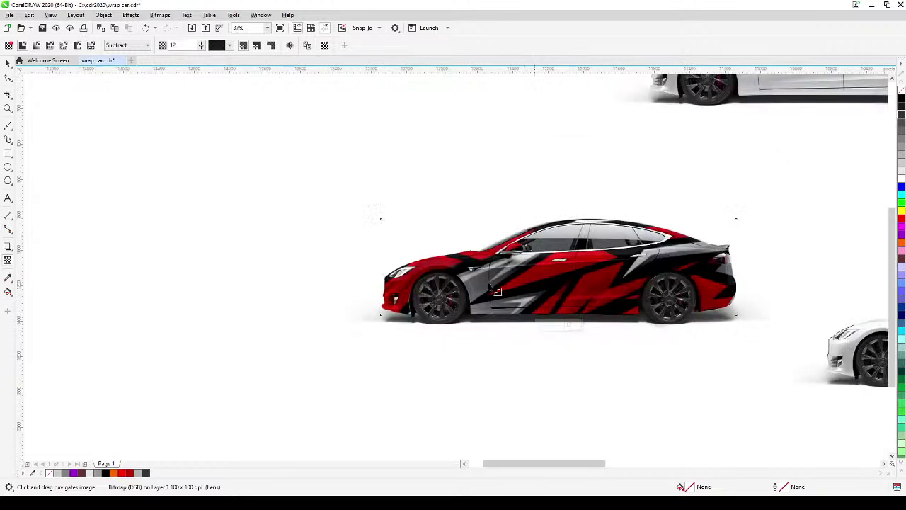
pyautogui.click(8, 63)
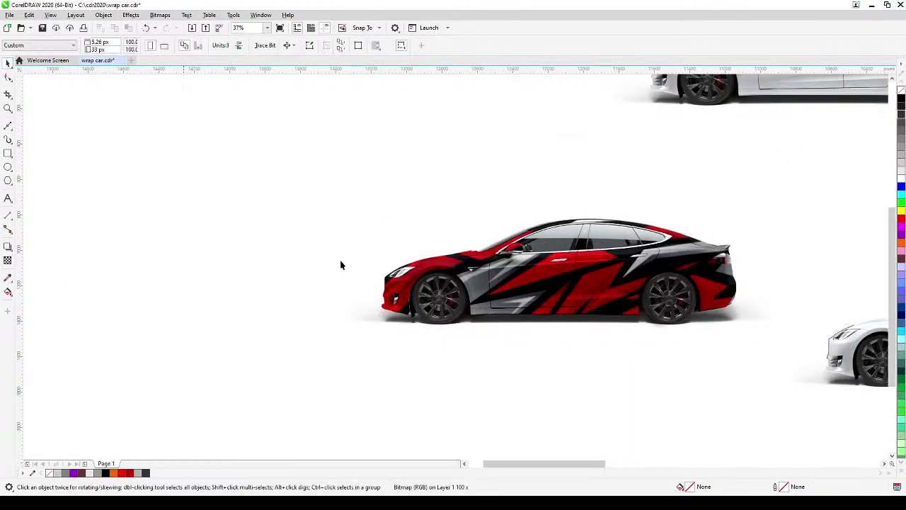
pyautogui.scroll(2, 675, 339)
pyautogui.moveTo(675, 340); pyautogui.dragTo(574, 367)
pyautogui.scroll(-4, 572, 367)
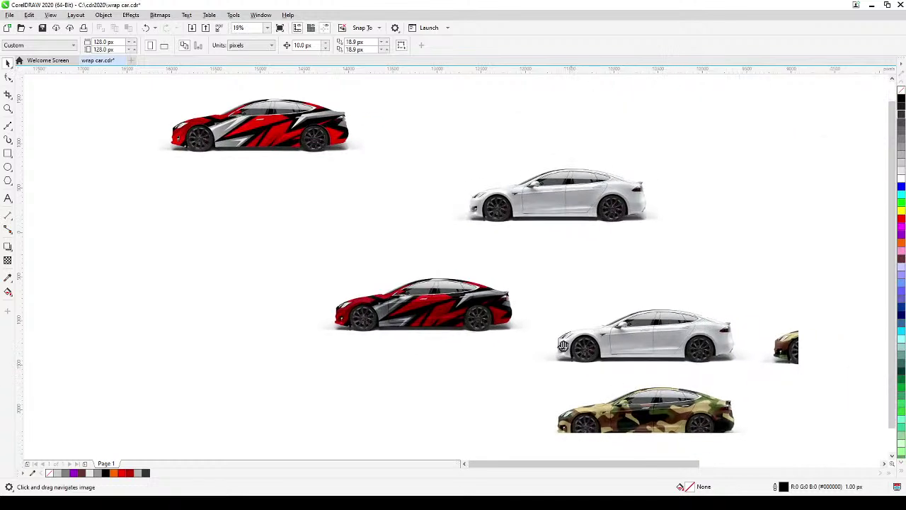
pyautogui.scroll(2, 675, 394)
pyautogui.moveTo(675, 394); pyautogui.dragTo(605, 394)
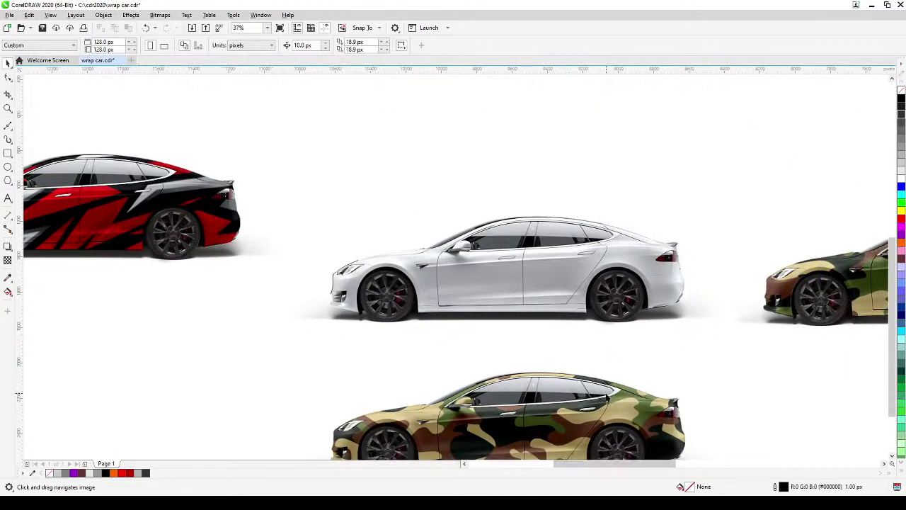
pyautogui.scroll(-2, 605, 394)
pyautogui.moveTo(766, 164); pyautogui.dragTo(153, 217)
pyautogui.moveTo(277, 166); pyautogui.dragTo(496, 259)
pyautogui.scroll(2, 399, 286)
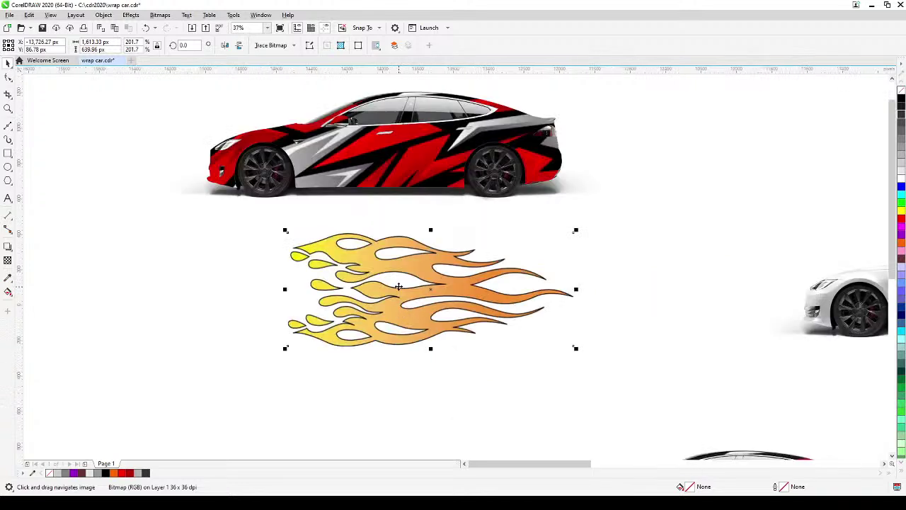
pyautogui.moveTo(399, 292); pyautogui.dragTo(387, 365)
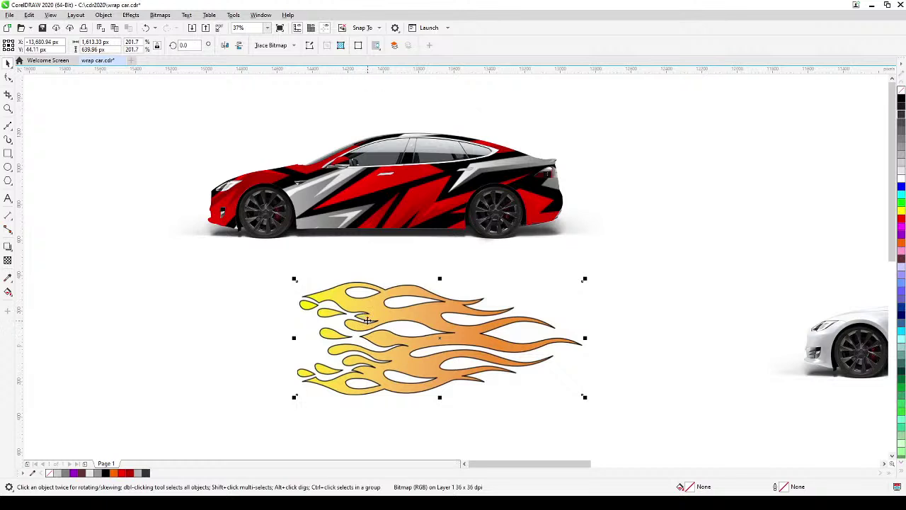
# Duplicate the unblended red-wrapped car together with its photo, placing the copy above and toward its front
pyautogui.scroll(-2, 365, 318)
pyautogui.moveTo(186, 162); pyautogui.dragTo(520, 319)
pyautogui.moveTo(409, 258); pyautogui.dragTo(251, 153)
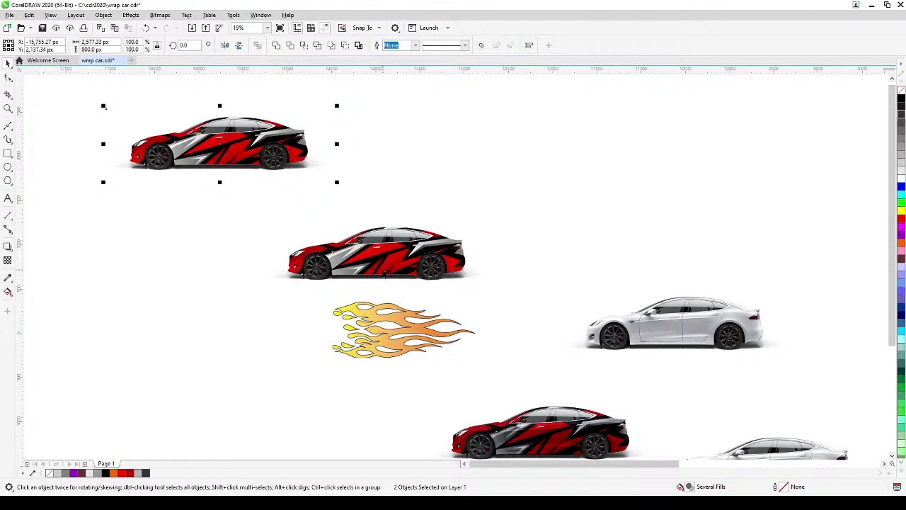
# PowerClip the flame graphic inside the body outline of the red-wrapped car directly above it
pyautogui.scroll(2, 385, 276)
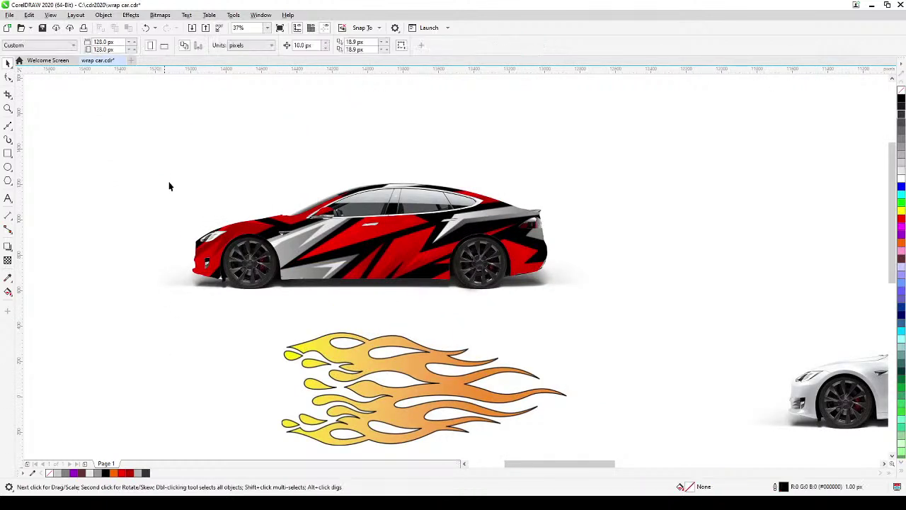
pyautogui.click(345, 265)
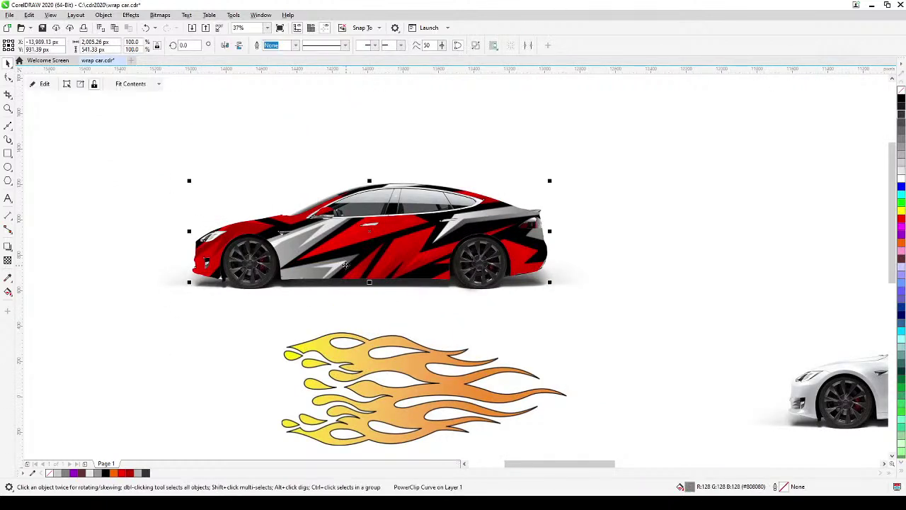
pyautogui.click(398, 372)
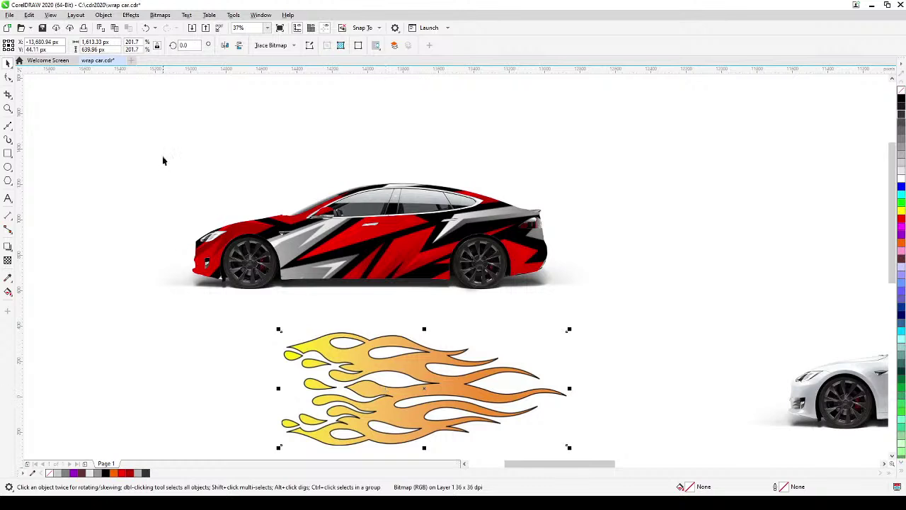
pyautogui.moveTo(366, 367); pyautogui.dragTo(361, 333)
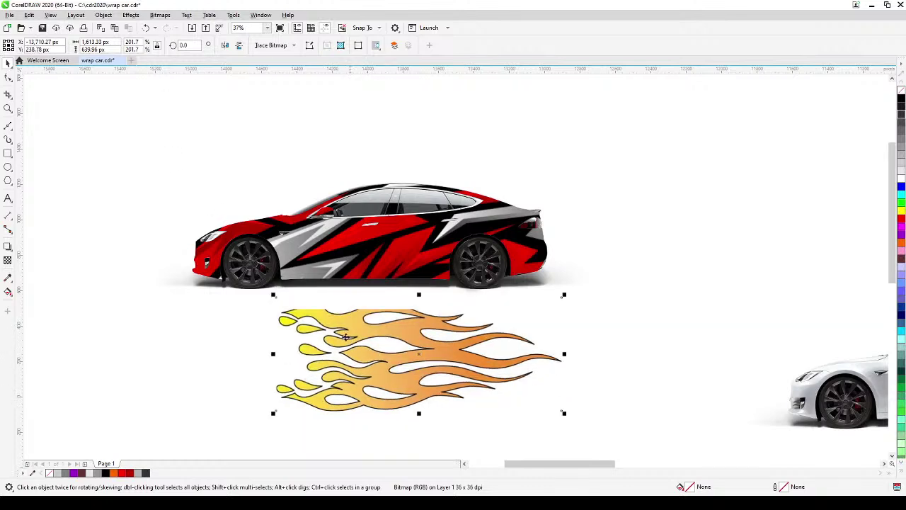
pyautogui.click(103, 15)
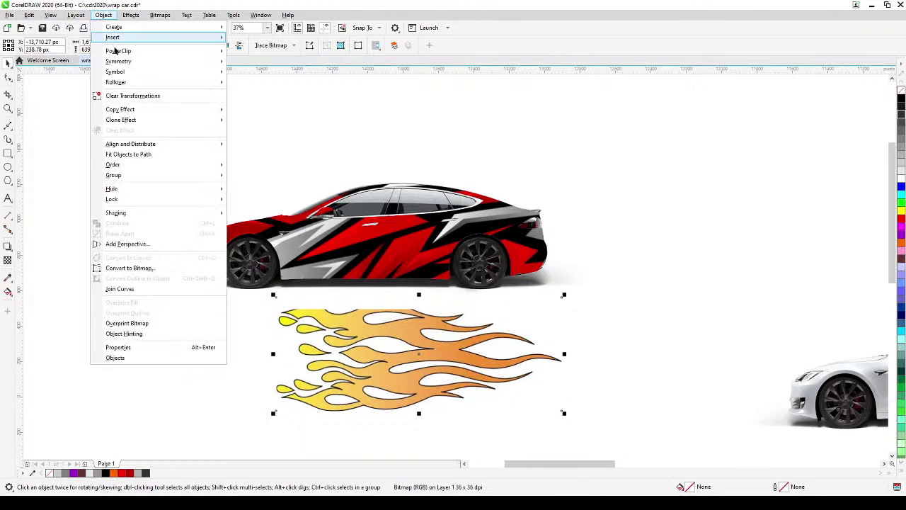
pyautogui.moveTo(156, 56)
pyautogui.click(262, 53)
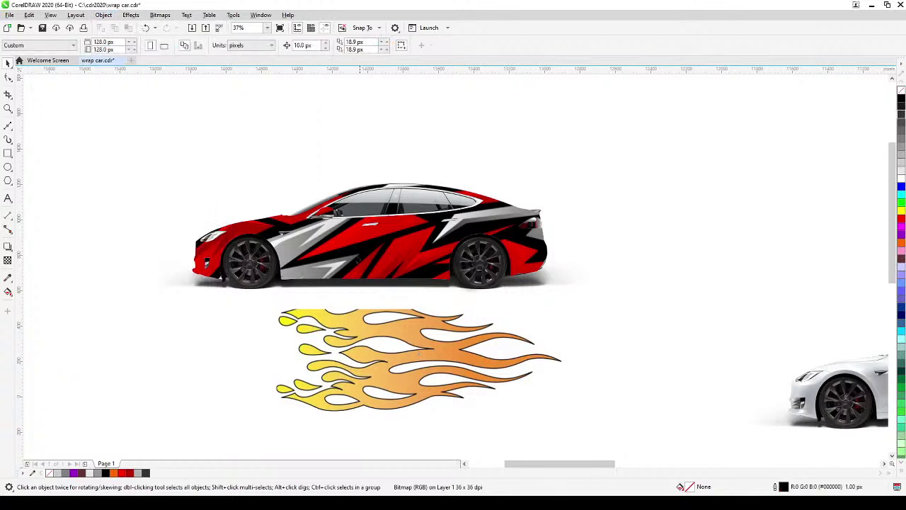
pyautogui.click(358, 264)
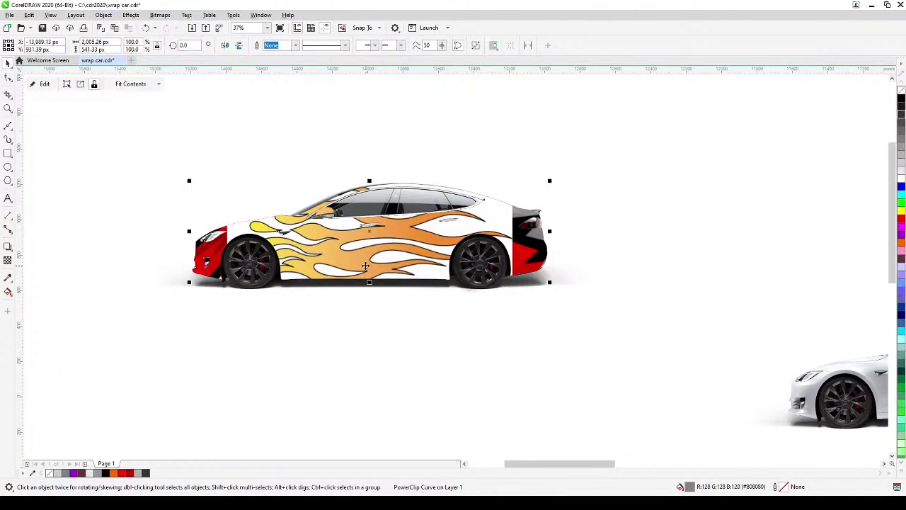
# Open the car body's PowerClip contents for editing and shift the flame graphic toward the car's rear
pyautogui.keyDown('ctrl'); pyautogui.click(365, 266); pyautogui.keyUp('ctrl')
pyautogui.click(366, 265)
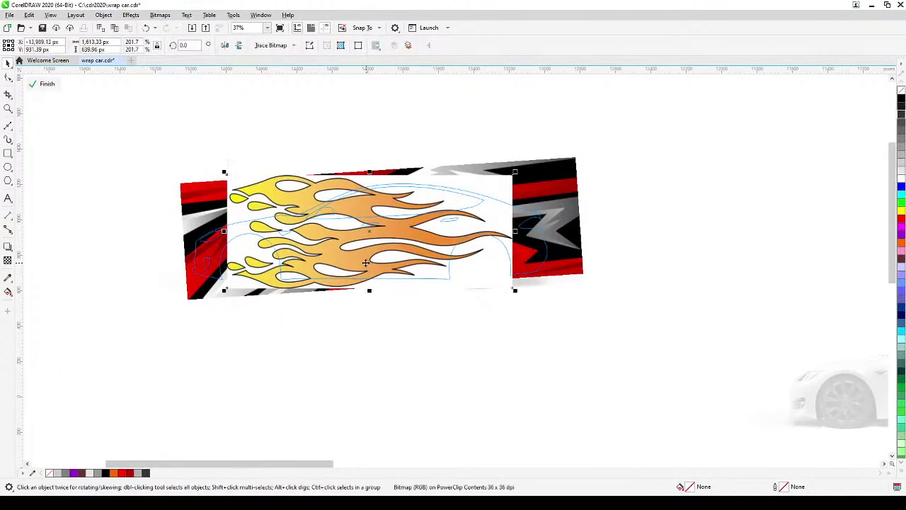
pyautogui.moveTo(367, 264); pyautogui.dragTo(409, 252)
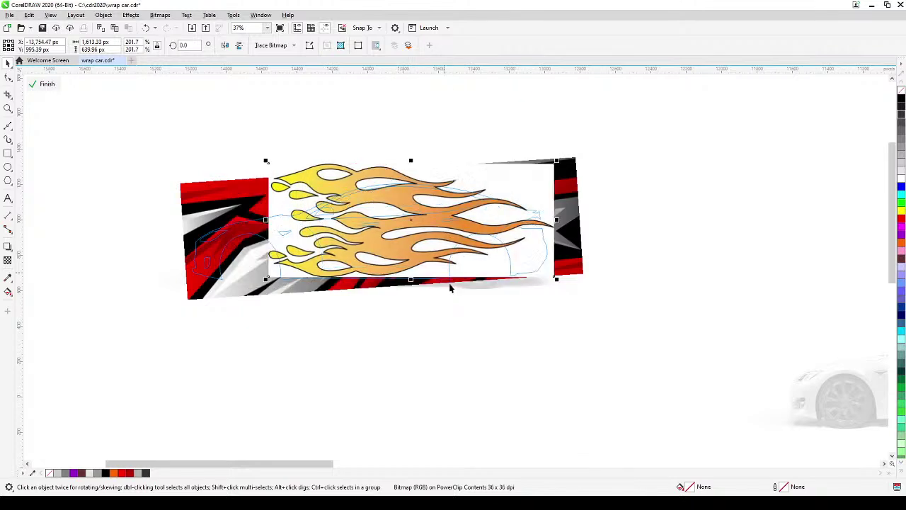
pyautogui.scroll(2, 468, 266)
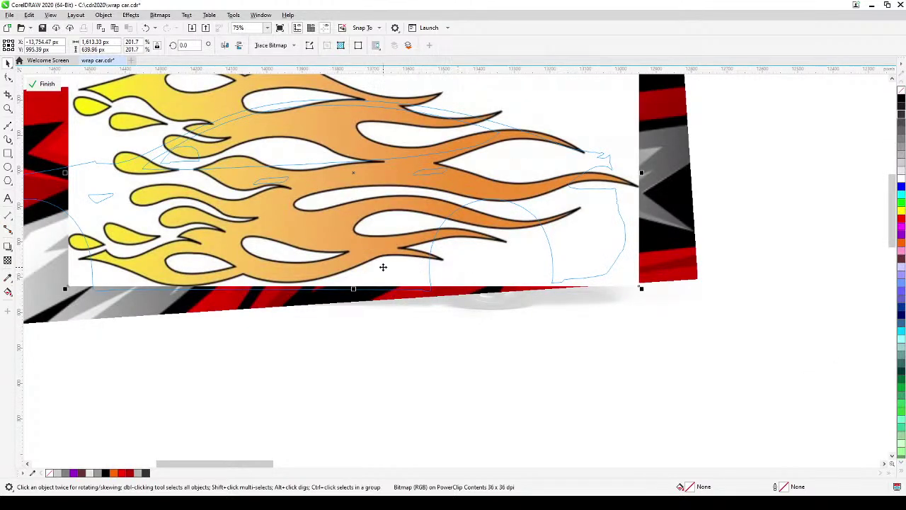
pyautogui.scroll(-2, 400, 287)
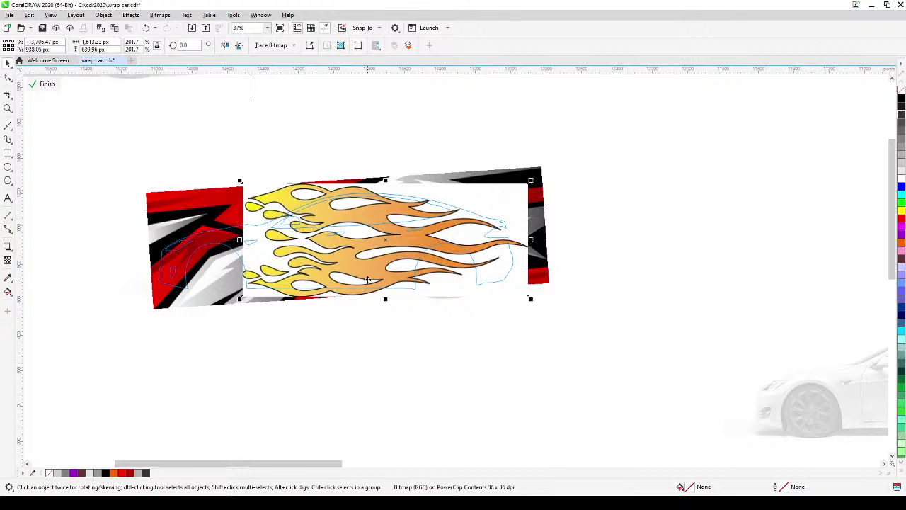
# Delete the red graphic behind the flames from the PowerClip contents
pyautogui.click(549, 376)
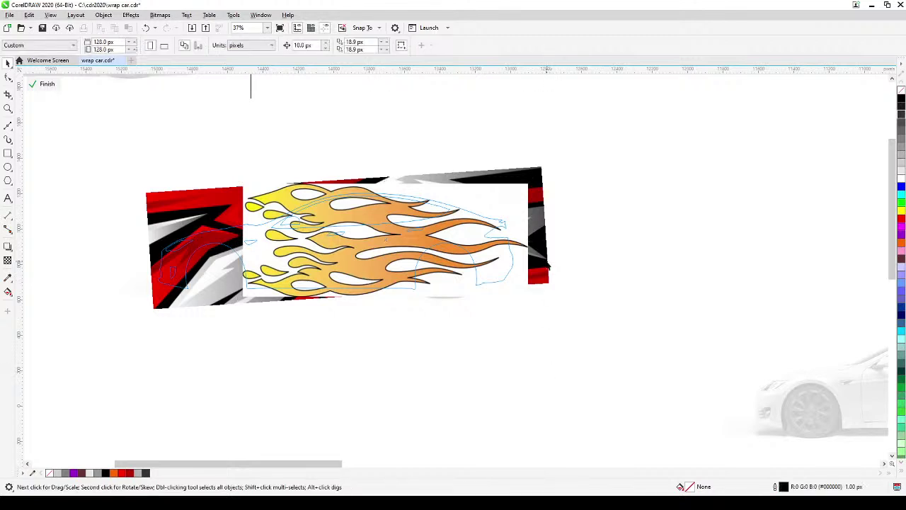
pyautogui.click(542, 263)
pyautogui.press('Delete')
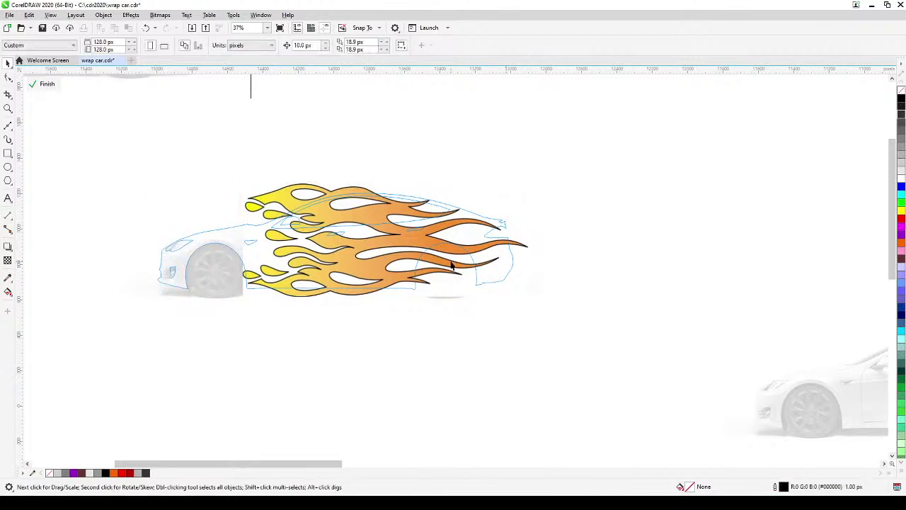
# Rotate the flame graphic about 20.7 degrees counterclockwise over the car body outline
pyautogui.click(412, 263)
pyautogui.click(395, 273)
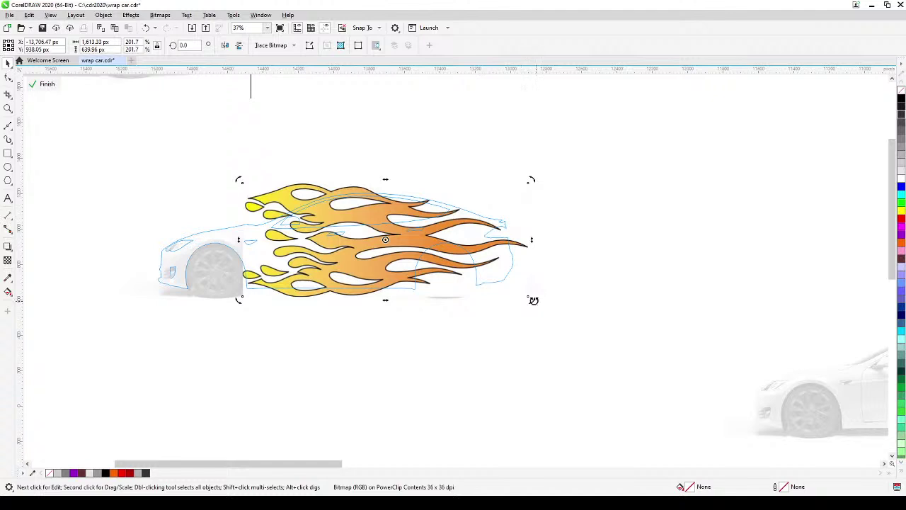
pyautogui.moveTo(531, 299); pyautogui.dragTo(564, 244)
pyautogui.click(593, 238)
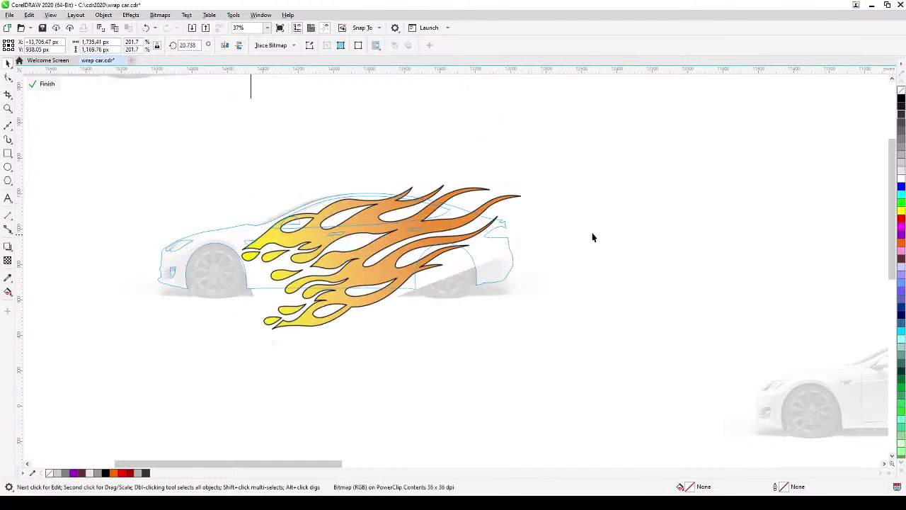
pyautogui.click(461, 223)
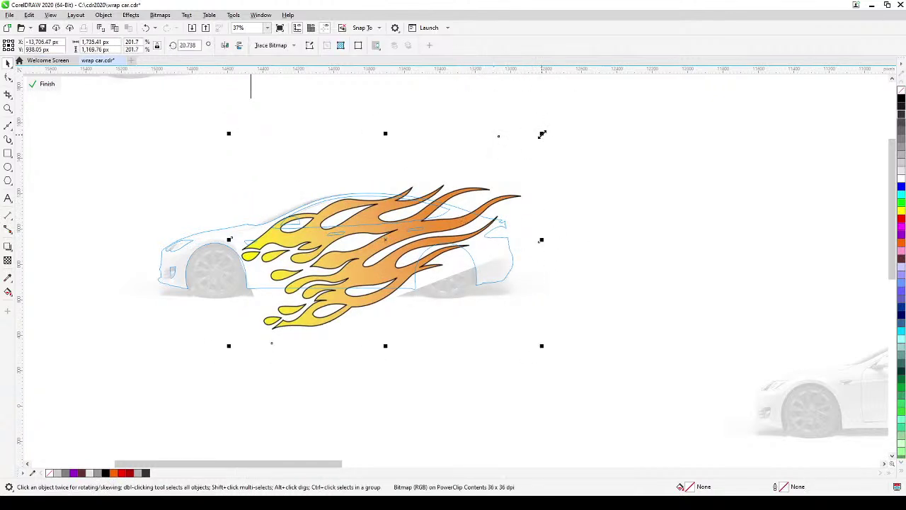
# Scale the flame graphic down to about 1,413 by 953 px, reposition it over the car's doors and finish editing the PowerClip
pyautogui.moveTo(542, 134); pyautogui.dragTo(507, 171)
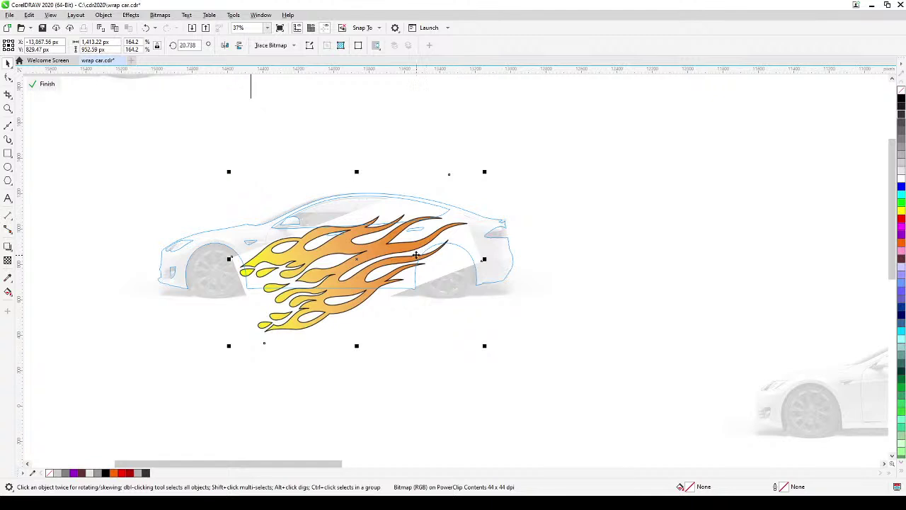
pyautogui.moveTo(417, 254); pyautogui.dragTo(423, 242)
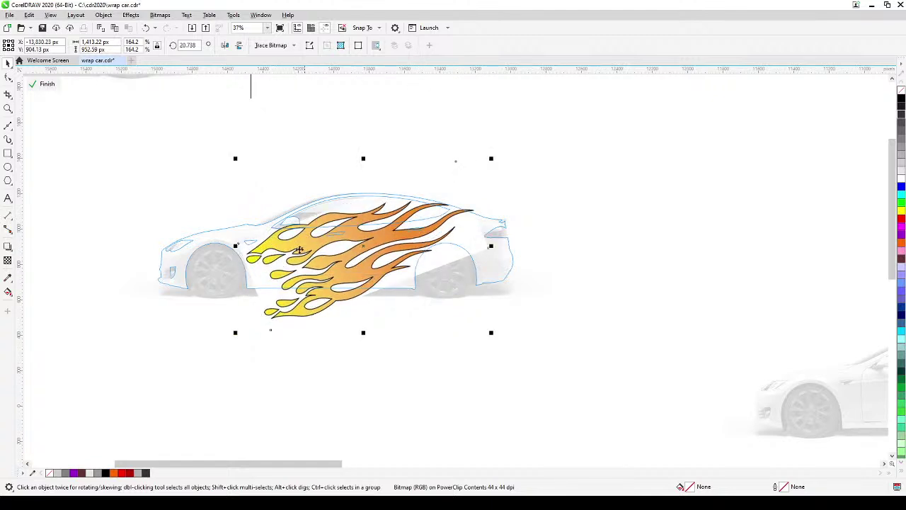
pyautogui.moveTo(308, 270); pyautogui.dragTo(305, 269)
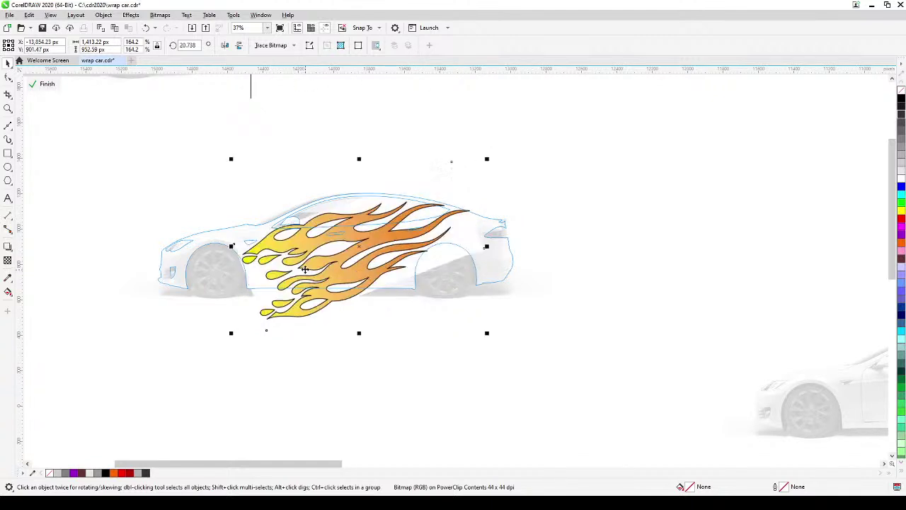
pyautogui.click(43, 86)
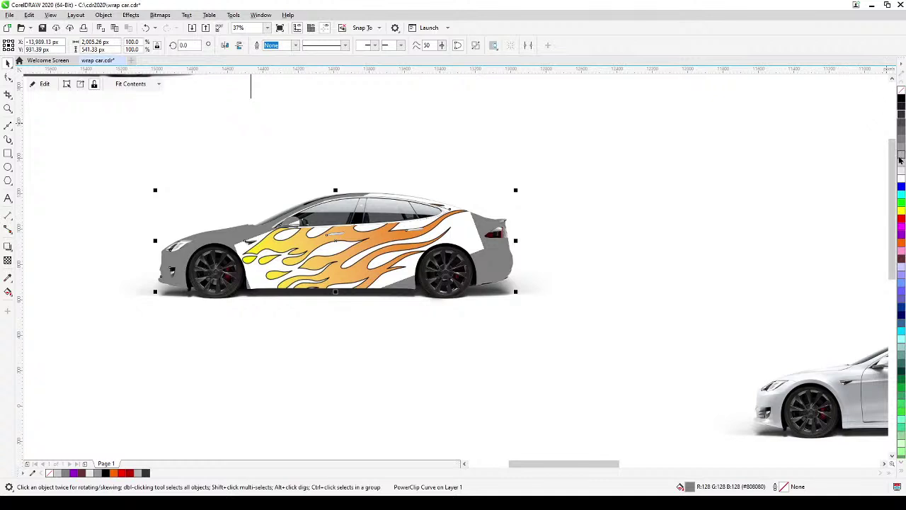
# Remove the grey fill from the flame car's body shape and check the flame graphic's edges up close
pyautogui.click(901, 91)
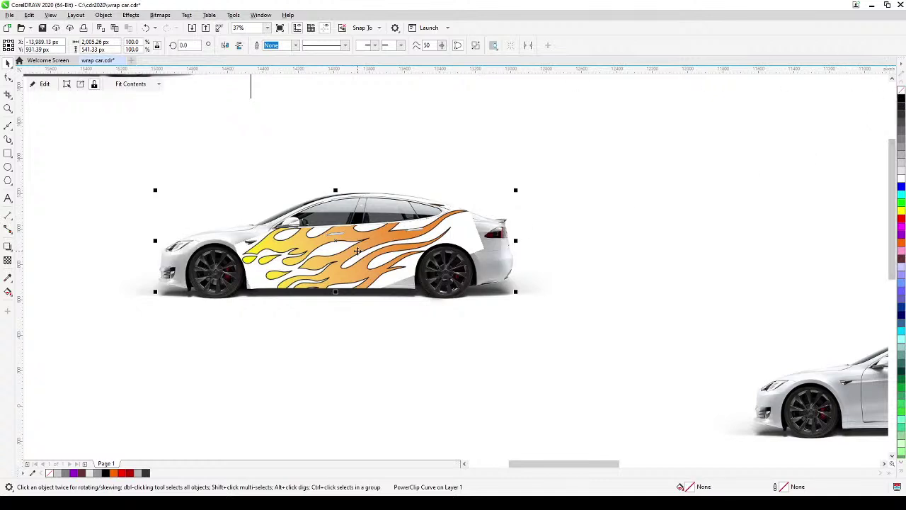
pyautogui.scroll(2, 417, 241)
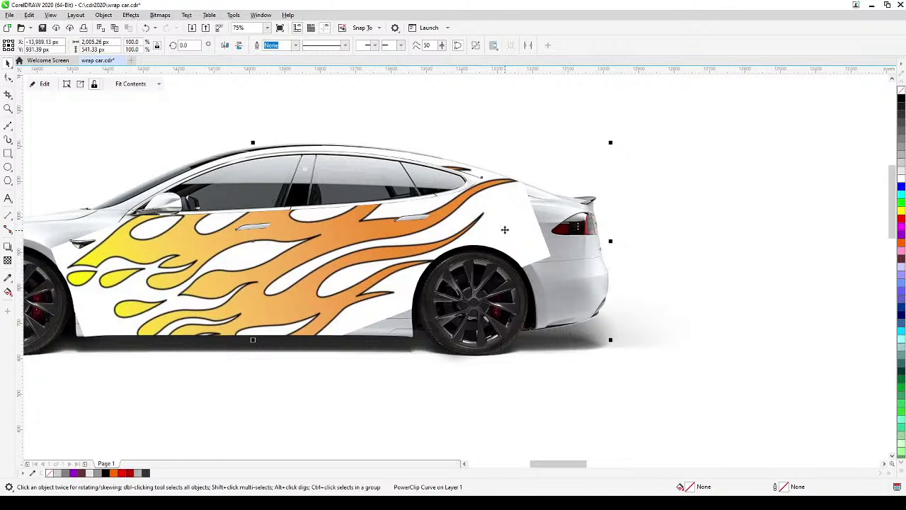
pyautogui.scroll(-2, 506, 228)
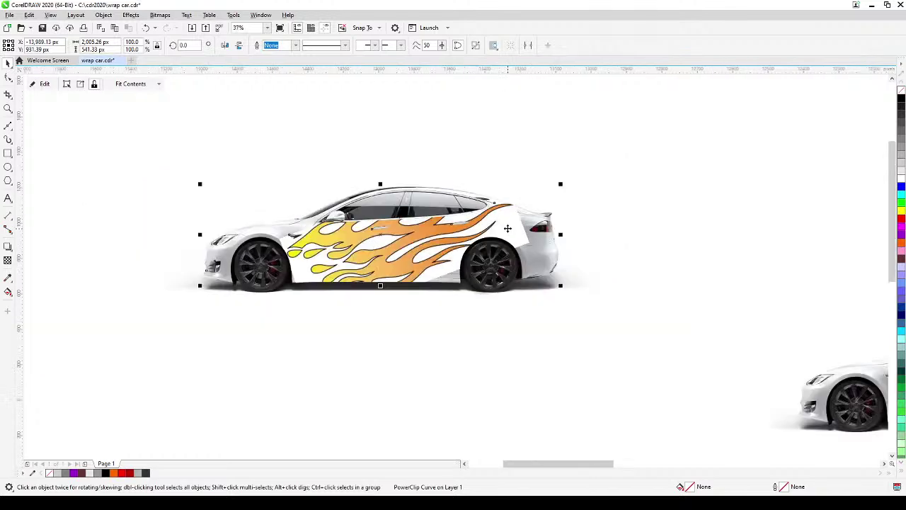
# Reopen the car body's PowerClip contents and convert the flame bitmap to vector shapes with Quick Trace
pyautogui.keyDown('ctrl'); pyautogui.click(431, 253); pyautogui.keyUp('ctrl')
pyautogui.scroll(2, 436, 263)
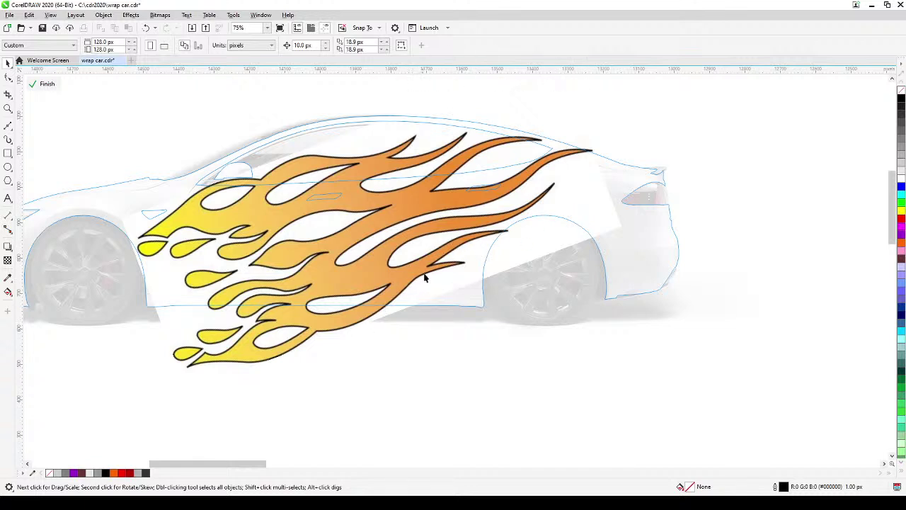
pyautogui.click(521, 244)
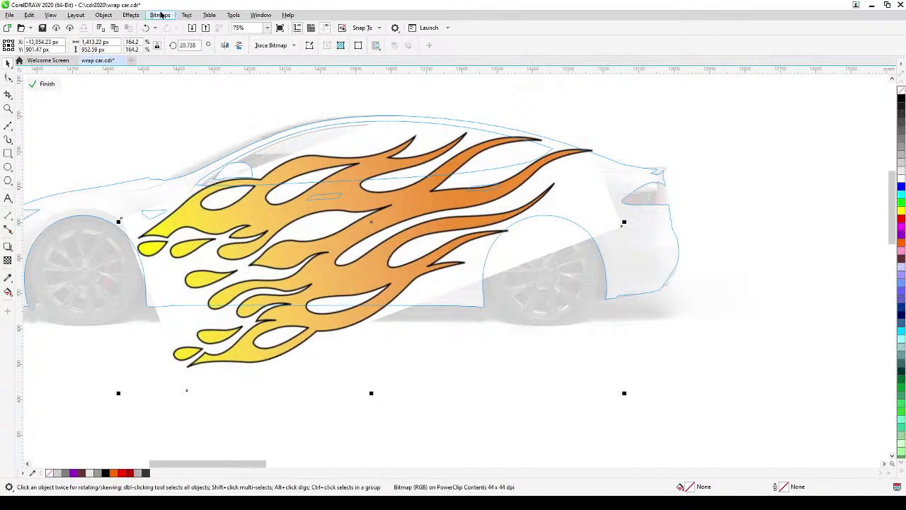
pyautogui.click(160, 15)
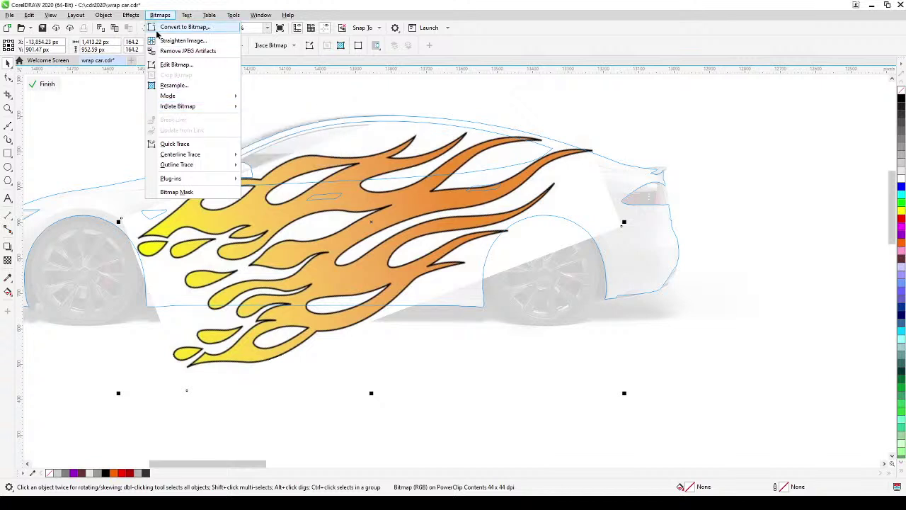
pyautogui.moveTo(132, 16)
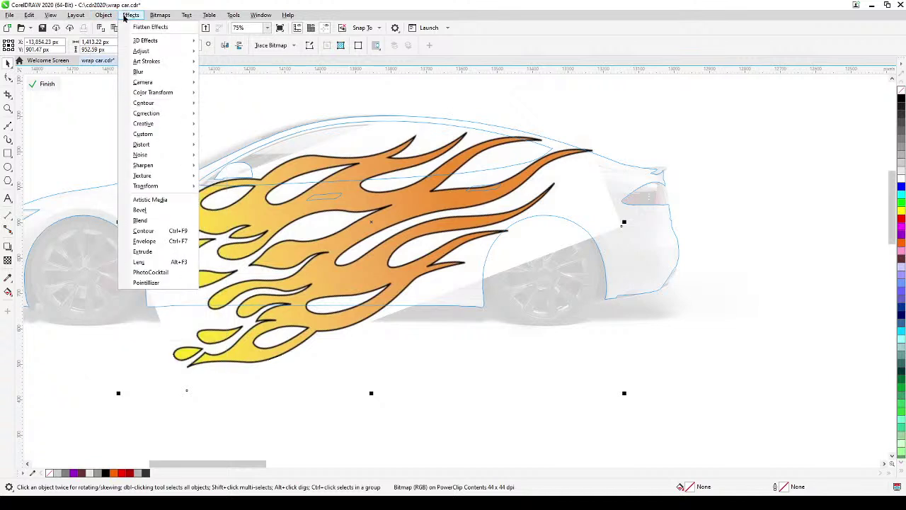
pyautogui.click(397, 95)
pyautogui.click(272, 47)
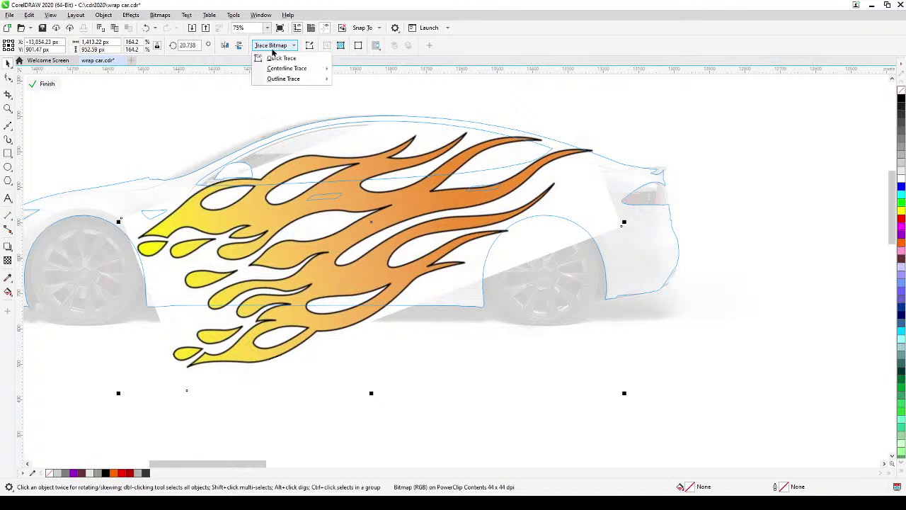
pyautogui.click(276, 58)
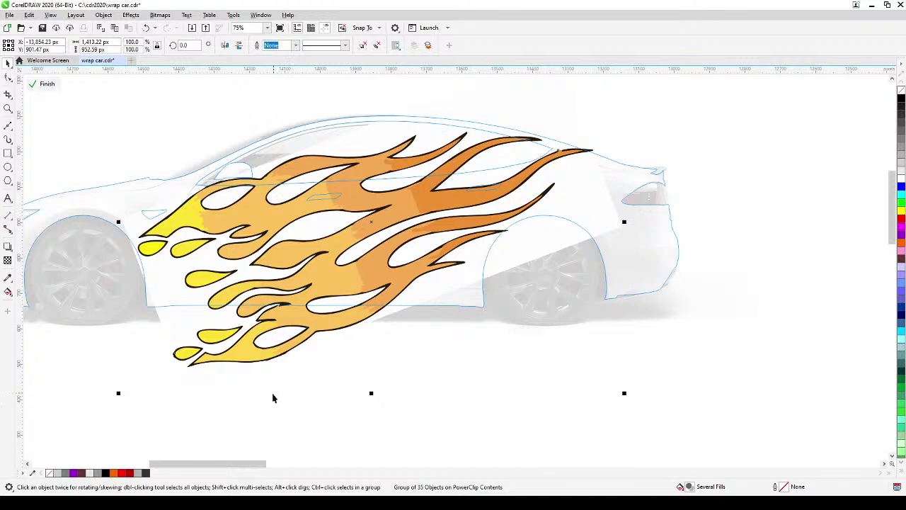
# Draw a rectangle about 2,051 by 1,237 px around the flames, fill it light grey (RGB 204) and send it to the back
pyautogui.click(262, 423)
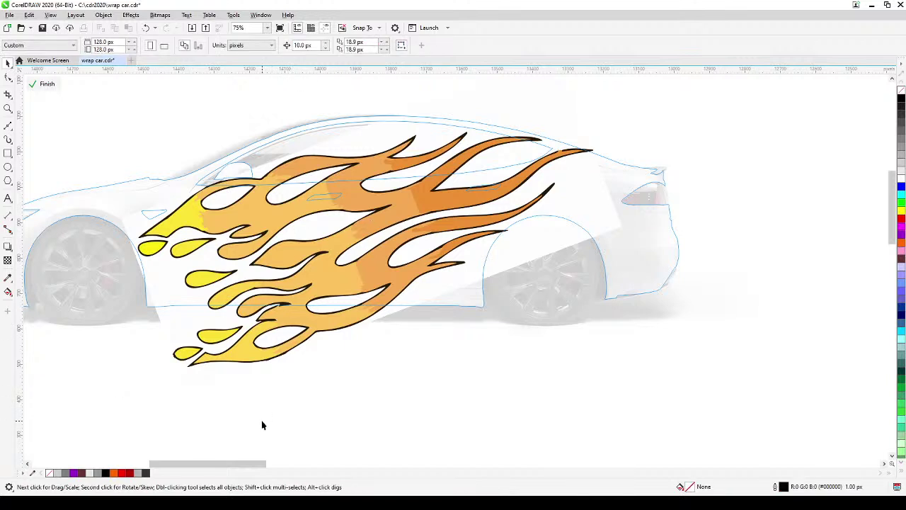
pyautogui.scroll(-1, 261, 420)
pyautogui.click(8, 153)
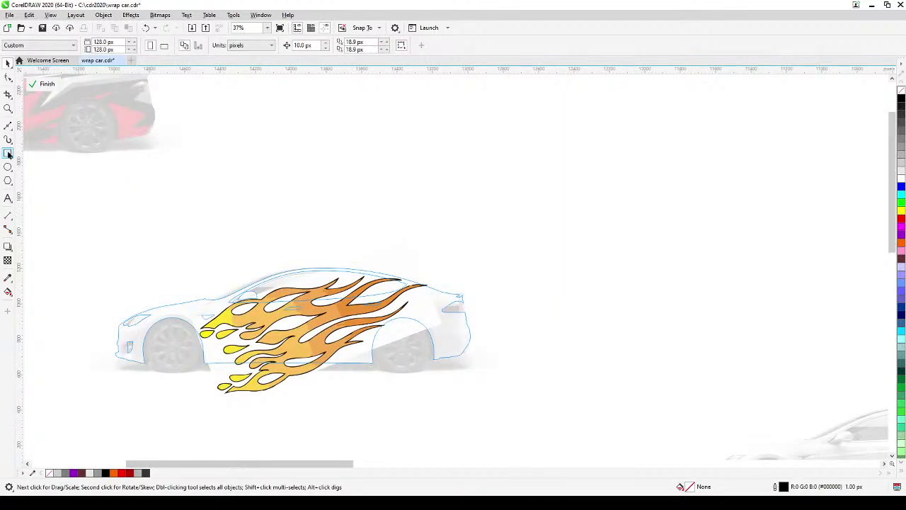
pyautogui.moveTo(143, 227); pyautogui.dragTo(508, 450)
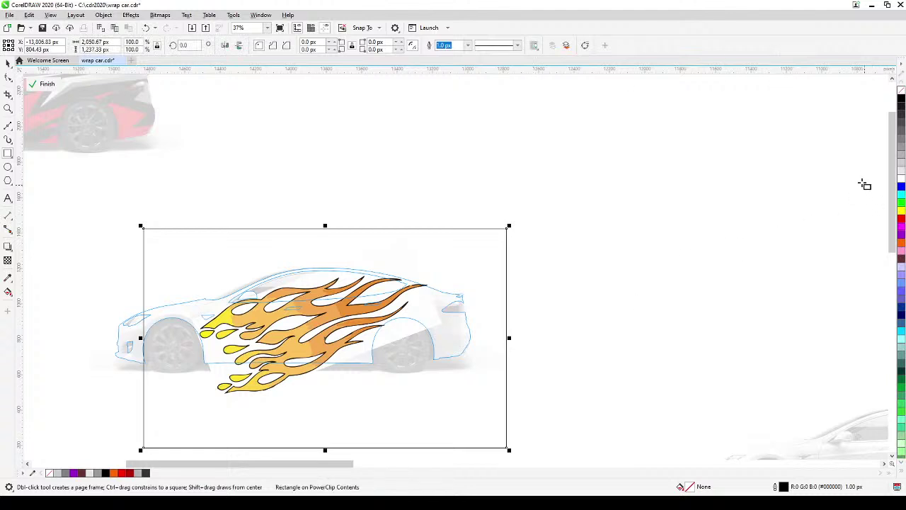
pyautogui.click(901, 167)
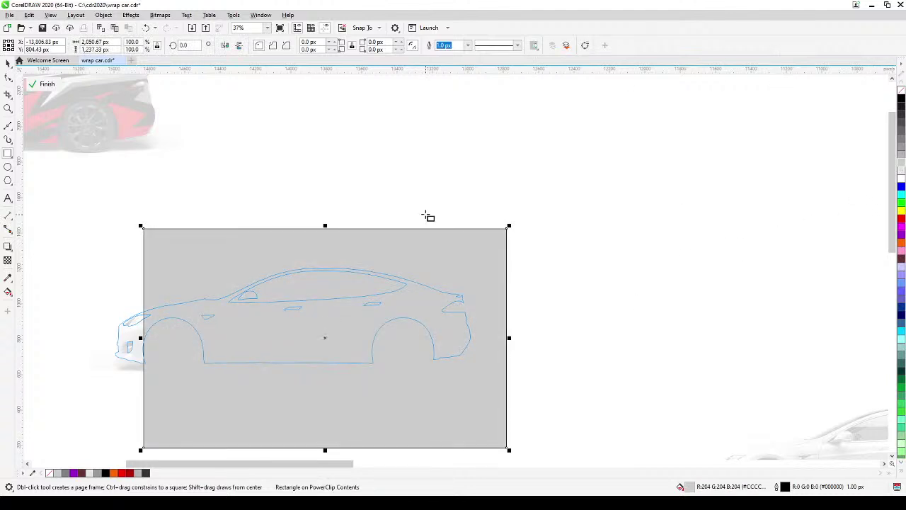
pyautogui.hotkey('shift', 'pagedown')
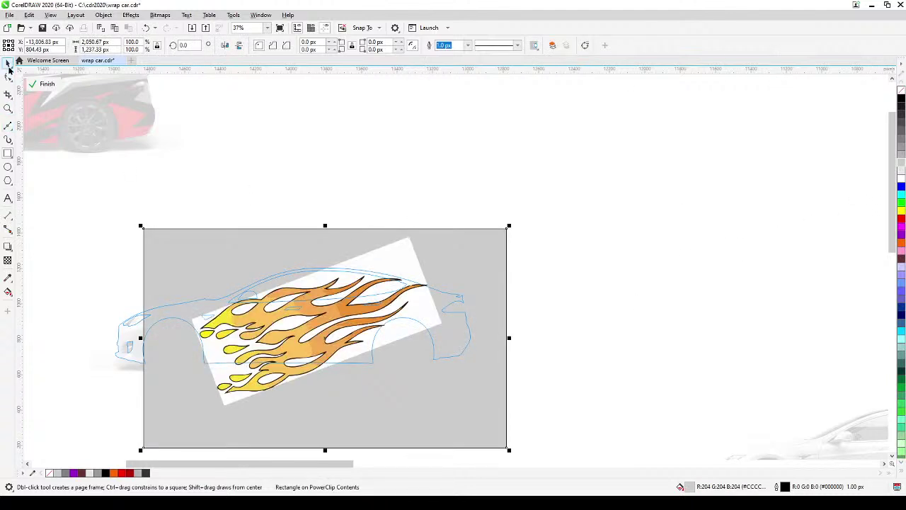
pyautogui.click(8, 62)
pyautogui.click(405, 196)
# Ungroup the traced flame artwork into separate shapes
pyautogui.scroll(1, 360, 361)
pyautogui.moveTo(361, 361); pyautogui.dragTo(460, 316)
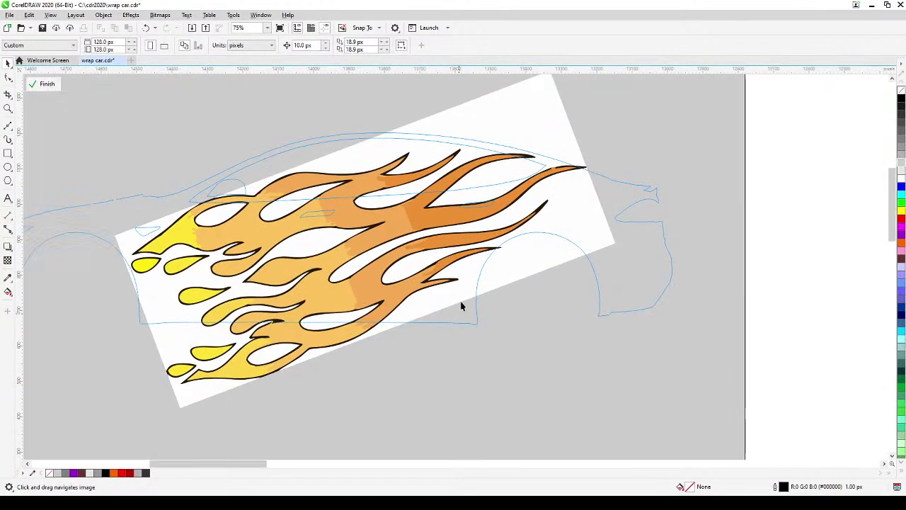
pyautogui.click(463, 290)
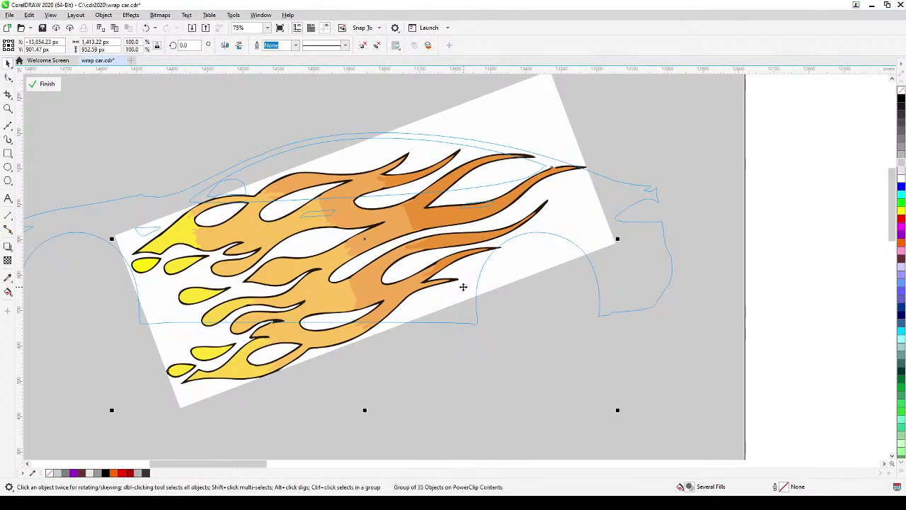
pyautogui.click(363, 45)
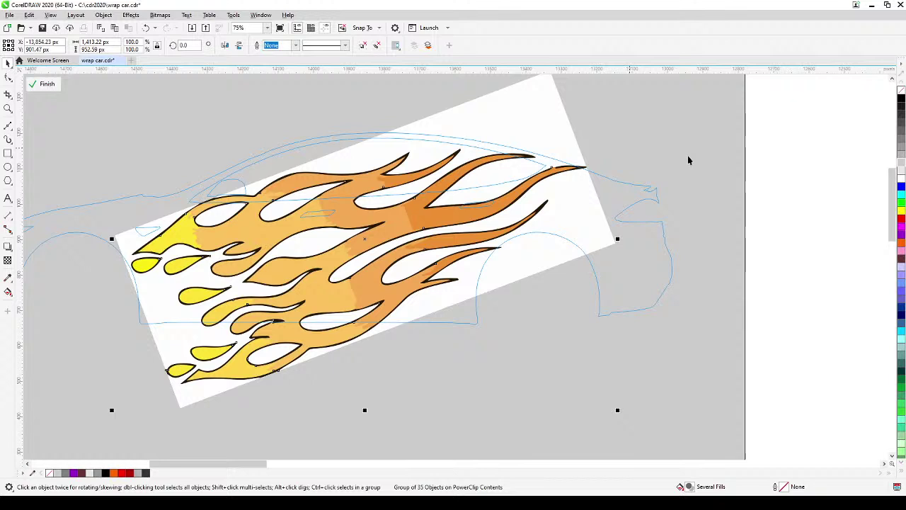
# Delete the white background pieces surrounding the traced flames
pyautogui.click(789, 168)
pyautogui.click(517, 103)
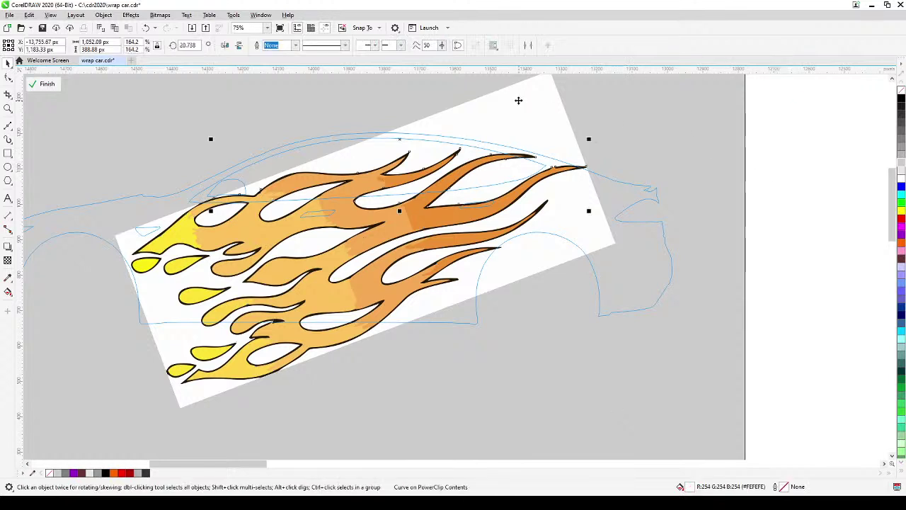
pyautogui.click(567, 206)
pyautogui.click(571, 186)
pyautogui.press('Delete')
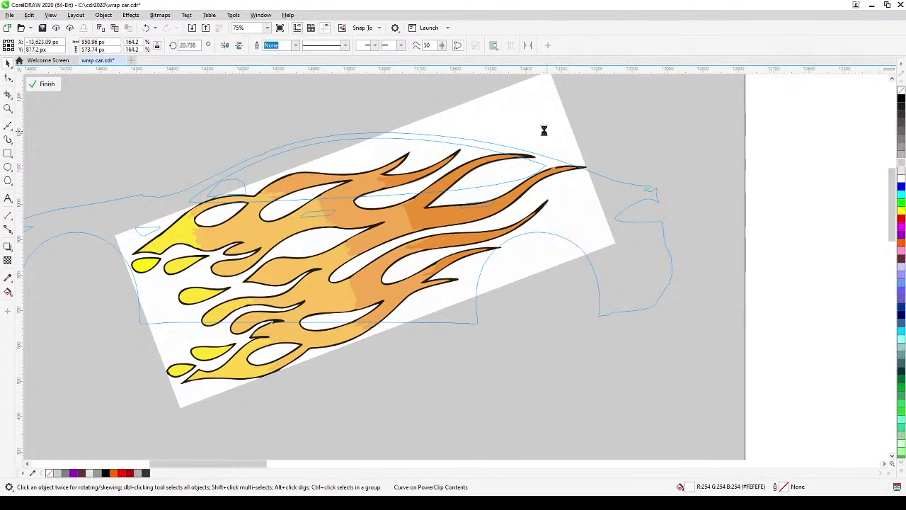
pyautogui.click(543, 125)
pyautogui.press('Delete')
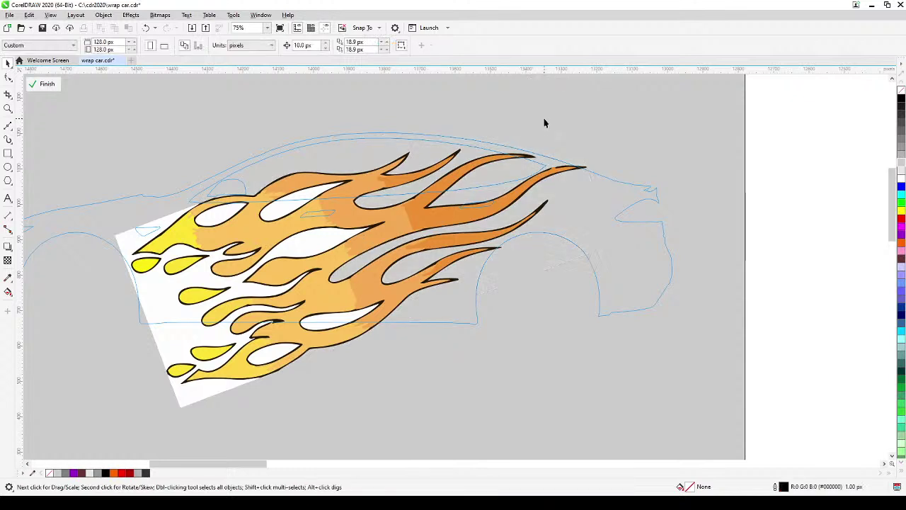
pyautogui.press('Delete')
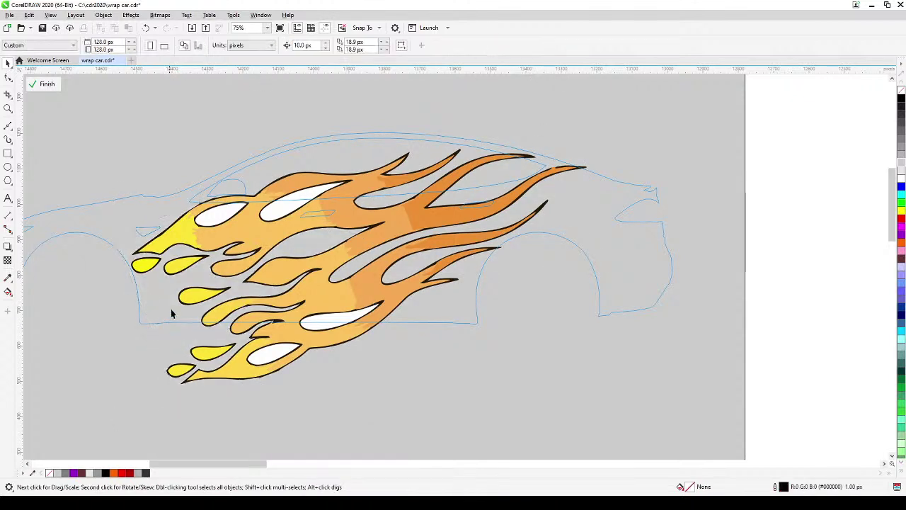
# Try deleting the white oval opening near the front of the upper flame and undo the deletion
pyautogui.click(220, 219)
pyautogui.press('Delete')
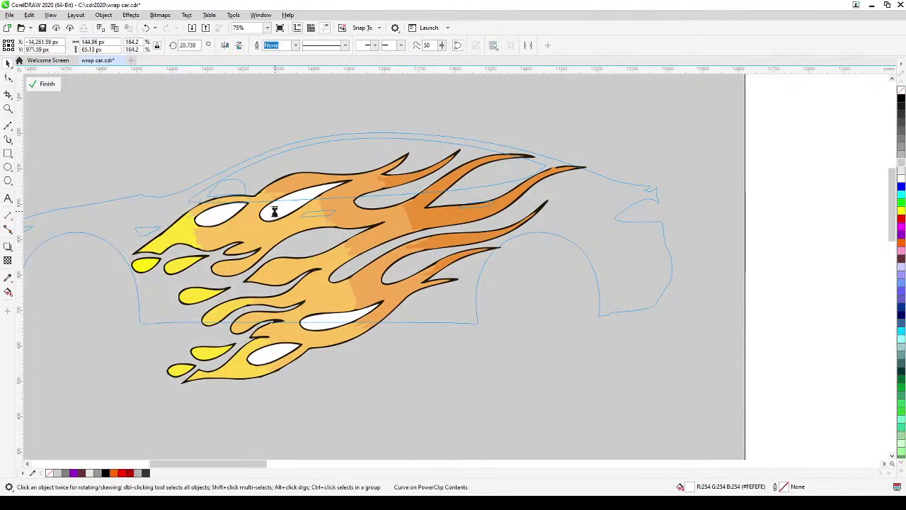
pyautogui.hotkey('ctrl', 'z')
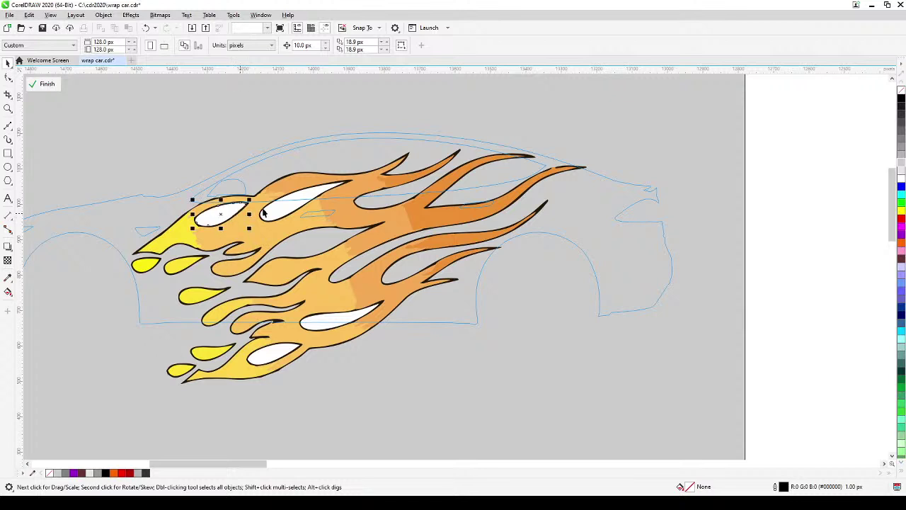
# Try combining the four white flame openings with the yellow flame tip, and undo the combination
pyautogui.click(271, 359)
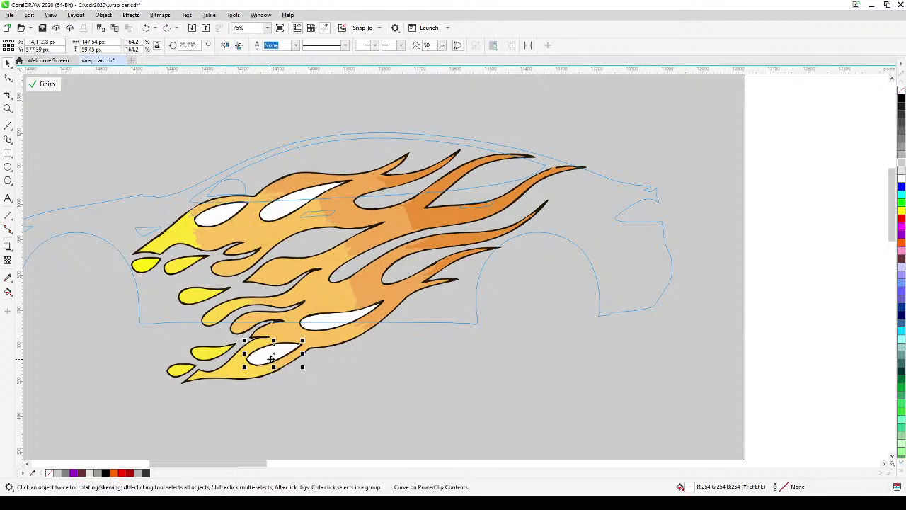
pyautogui.keyDown('shift'); pyautogui.click(324, 322); pyautogui.keyUp('shift')
pyautogui.keyDown('shift'); pyautogui.click(276, 216); pyautogui.keyUp('shift')
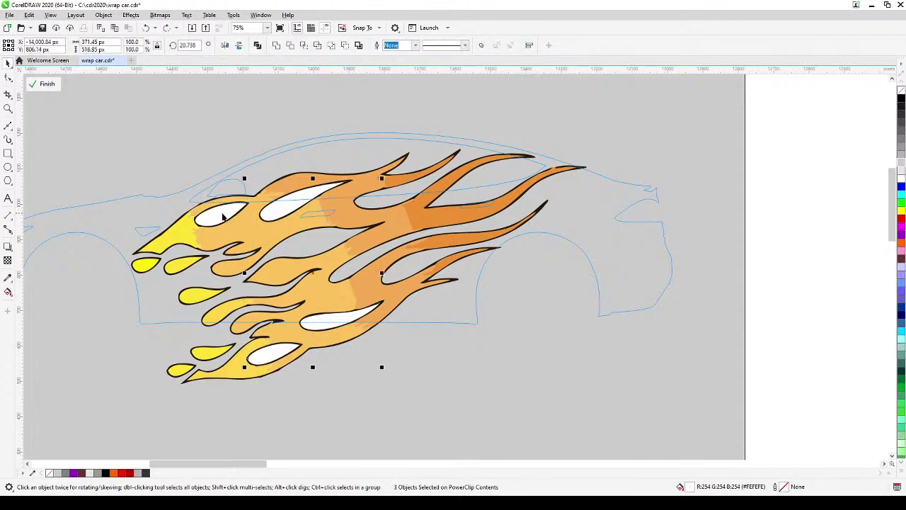
pyautogui.keyDown('shift'); pyautogui.click(225, 206); pyautogui.keyUp('shift')
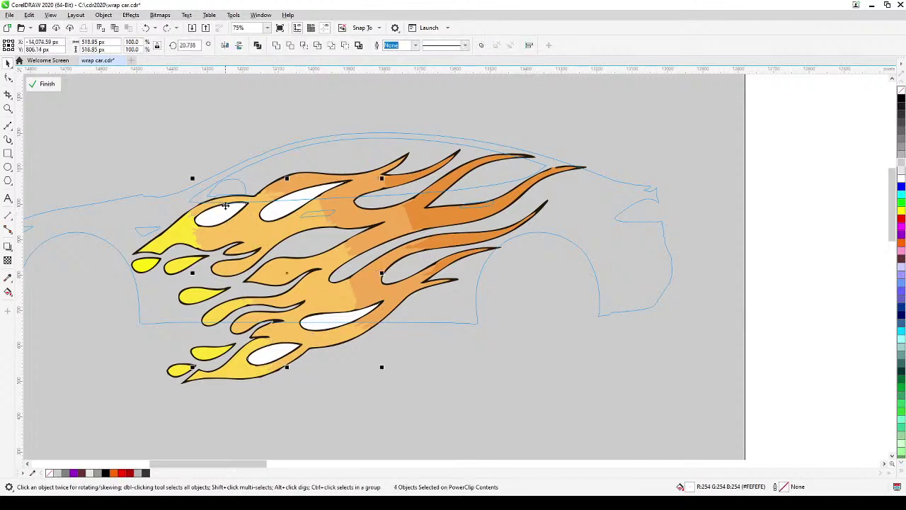
pyautogui.keyDown('shift'); pyautogui.click(180, 222); pyautogui.keyUp('shift')
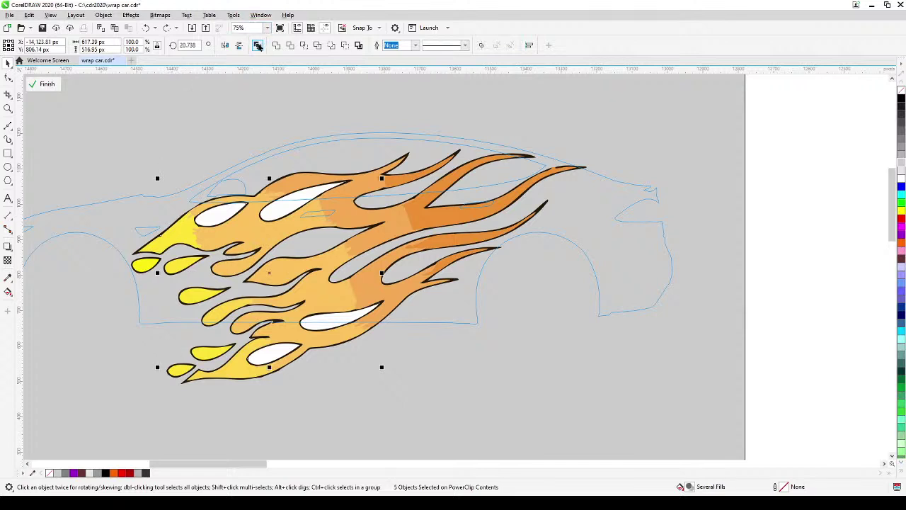
pyautogui.click(258, 45)
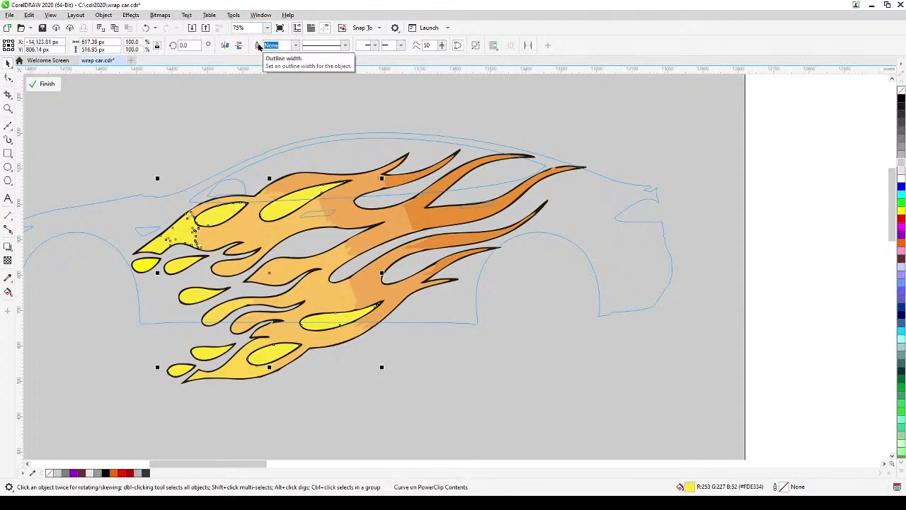
pyautogui.hotkey('ctrl', 'z')
pyautogui.click(388, 432)
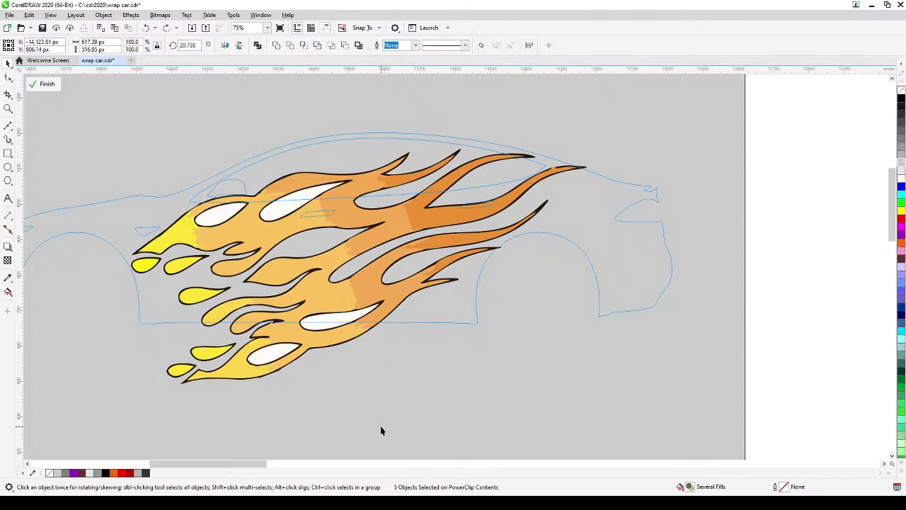
# Try moving the long white shape out of the lower flame's opening and undo the move
pyautogui.click(316, 321)
pyautogui.scroll(2, 315, 321)
pyautogui.moveTo(314, 319); pyautogui.dragTo(390, 378)
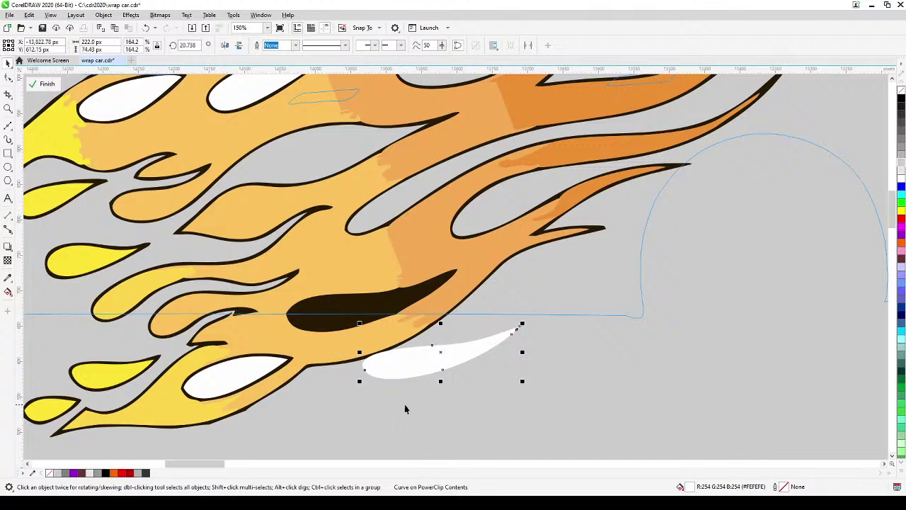
pyautogui.hotkey('ctrl', 'z')
pyautogui.scroll(2, 409, 303)
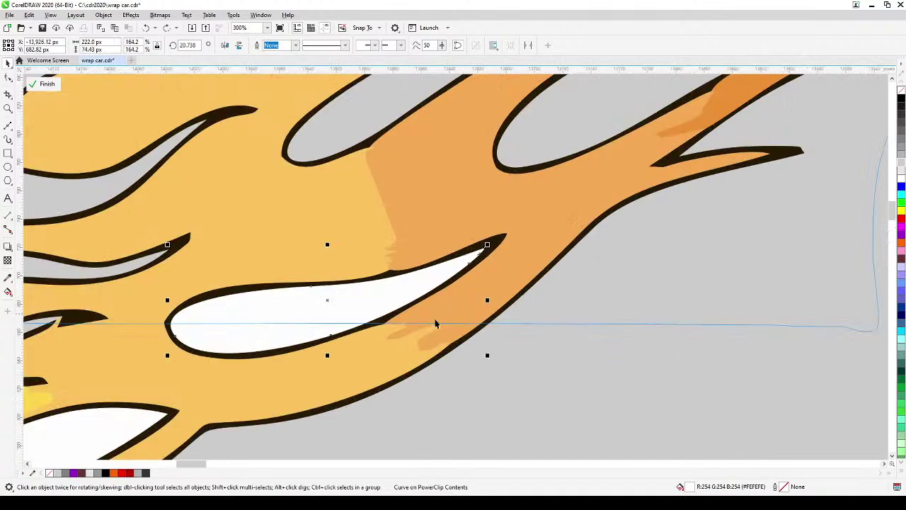
# Try combining the long white shape in the lower flame with its dark outline, and undo the changes
pyautogui.keyDown('shift'); pyautogui.click(460, 347); pyautogui.keyUp('shift')
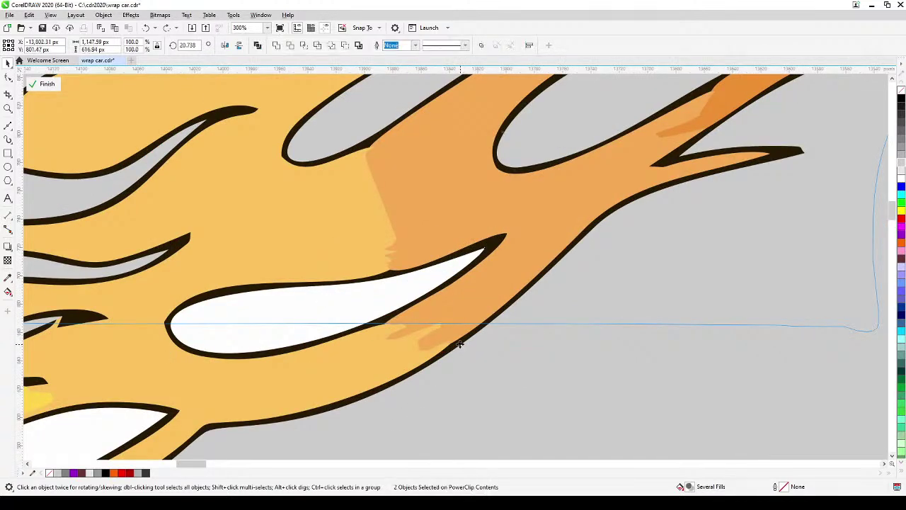
pyautogui.click(257, 44)
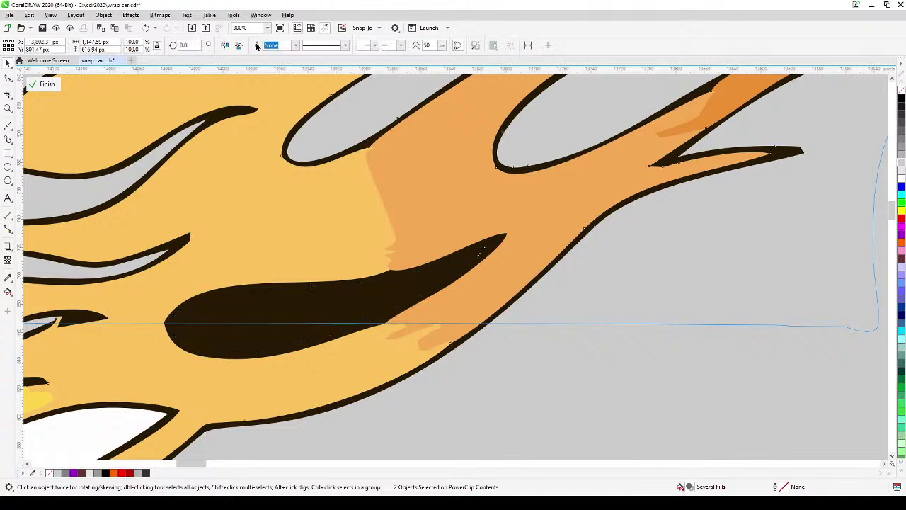
pyautogui.hotkey('ctrl', 'z')
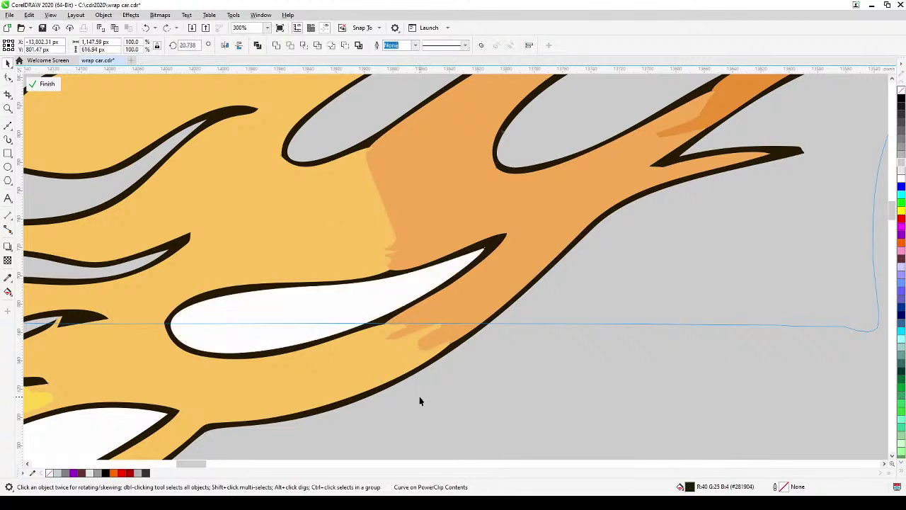
pyautogui.scroll(-2, 420, 398)
pyautogui.moveTo(342, 361); pyautogui.dragTo(409, 397)
pyautogui.hotkey('ctrl', 'z')
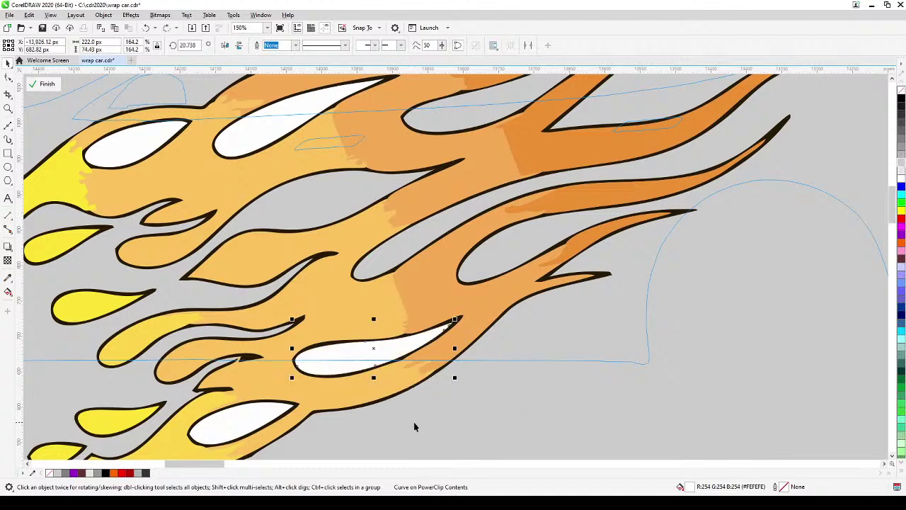
# Delete the gray background piece behind the flames and finish editing the PowerClip
pyautogui.scroll(-2, 414, 421)
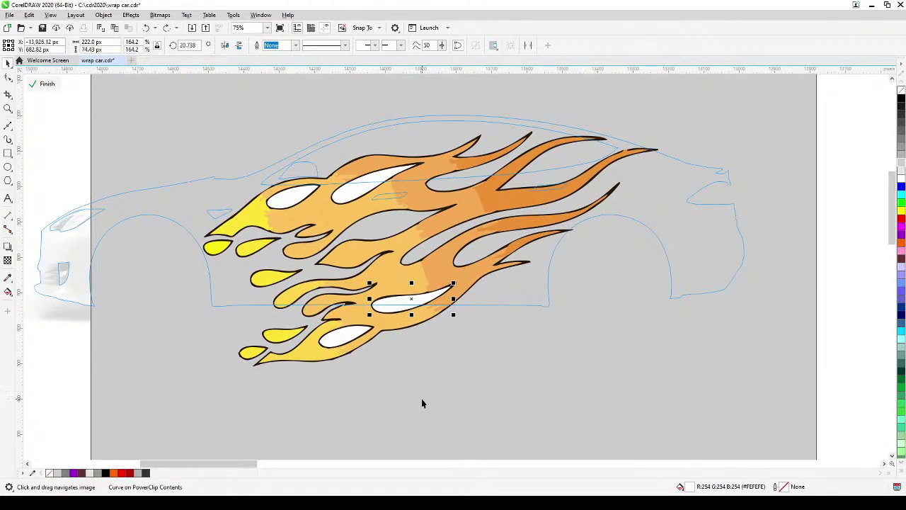
pyautogui.scroll(-2, 417, 400)
pyautogui.click(492, 401)
pyautogui.press('Delete')
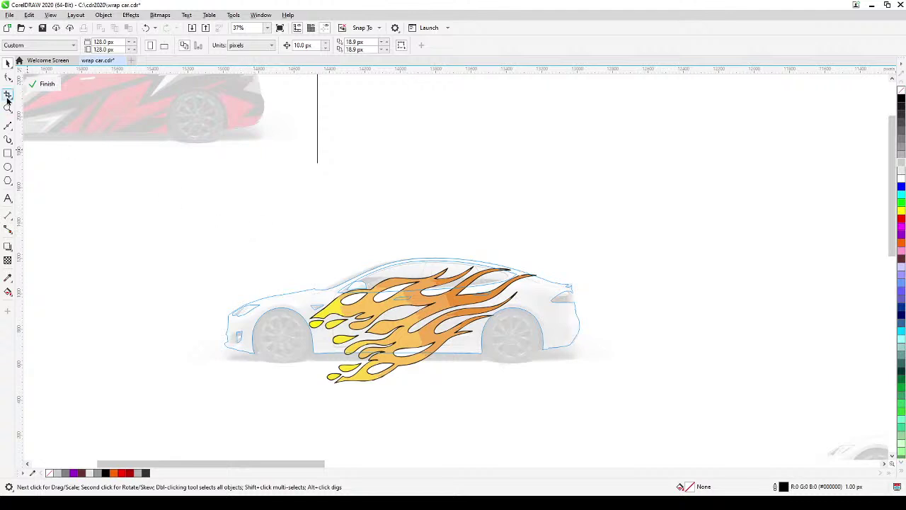
pyautogui.click(33, 84)
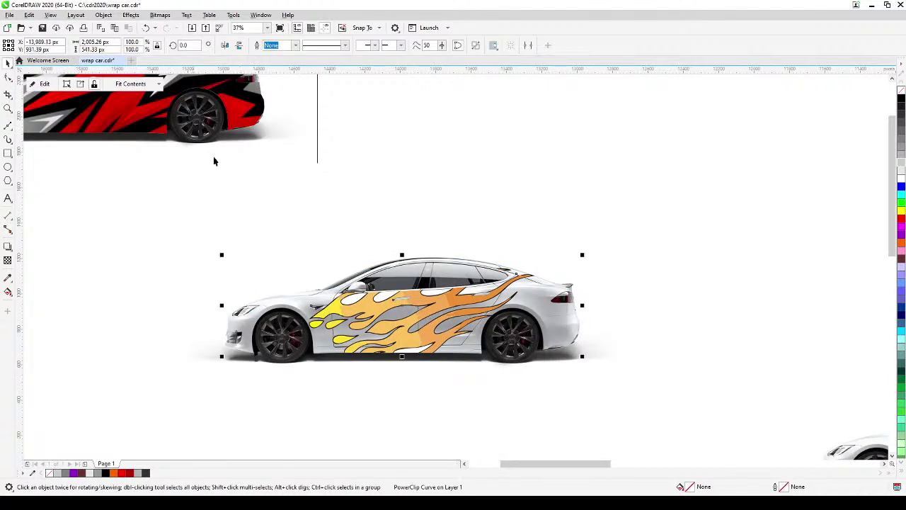
# Convert the flame PowerClip to a 100 dpi RGB Color (24-bit) bitmap with anti-aliasing and a transparent background
pyautogui.click(160, 15)
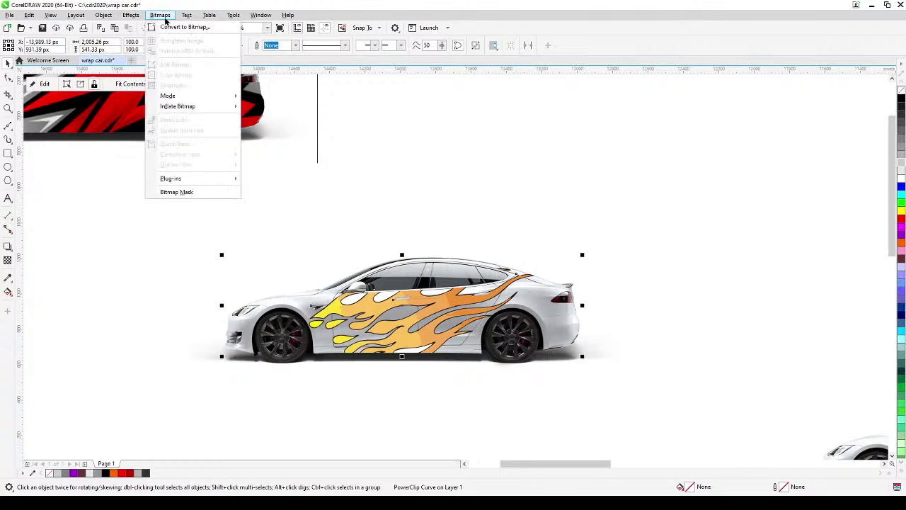
pyautogui.click(170, 26)
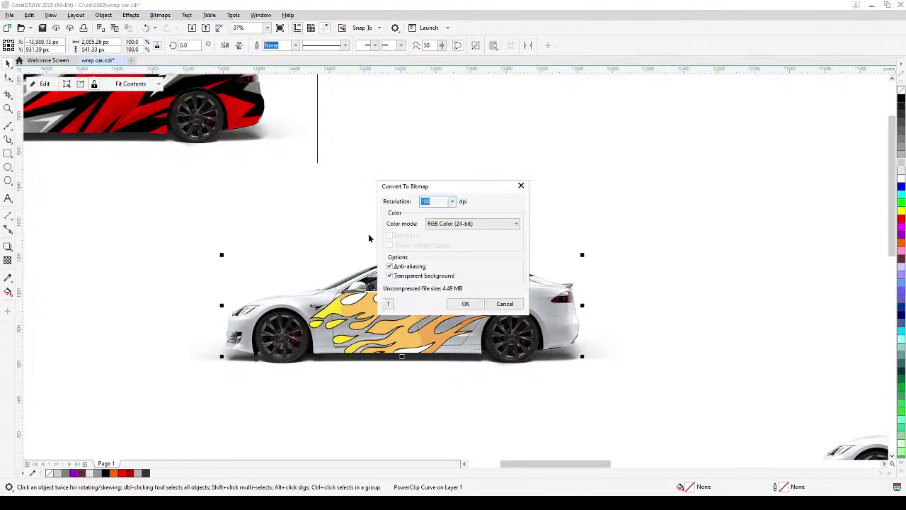
pyautogui.click(464, 305)
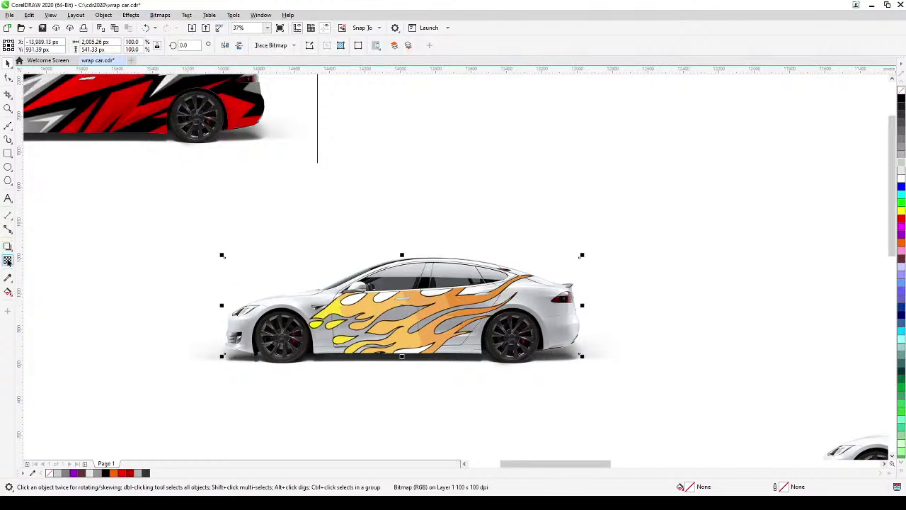
# Apply a uniform transparency of 20 to the flame bitmap using the Subtract merge mode
pyautogui.click(9, 260)
pyautogui.click(22, 46)
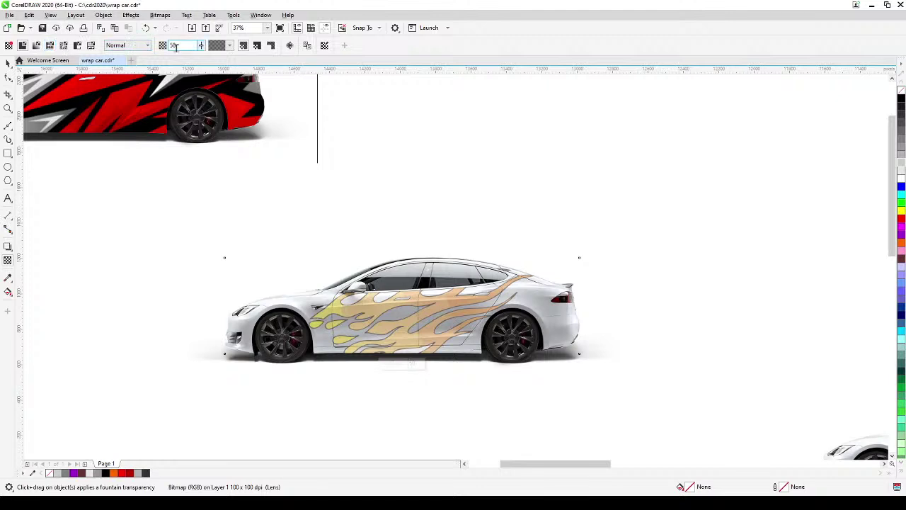
pyautogui.click(145, 45)
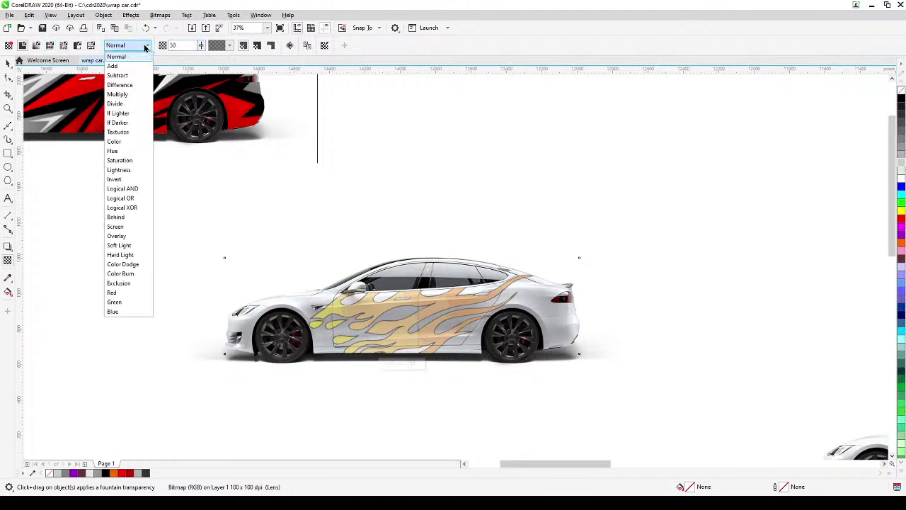
pyautogui.click(118, 75)
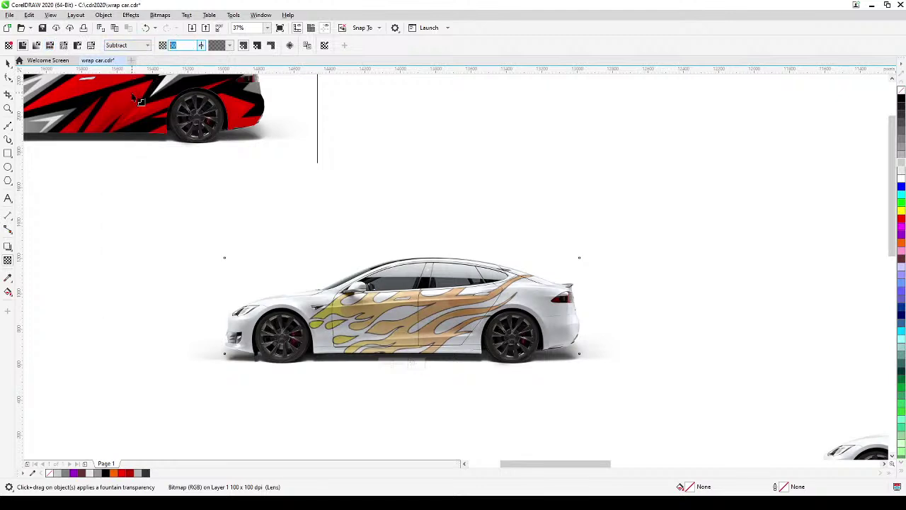
pyautogui.press('Return')
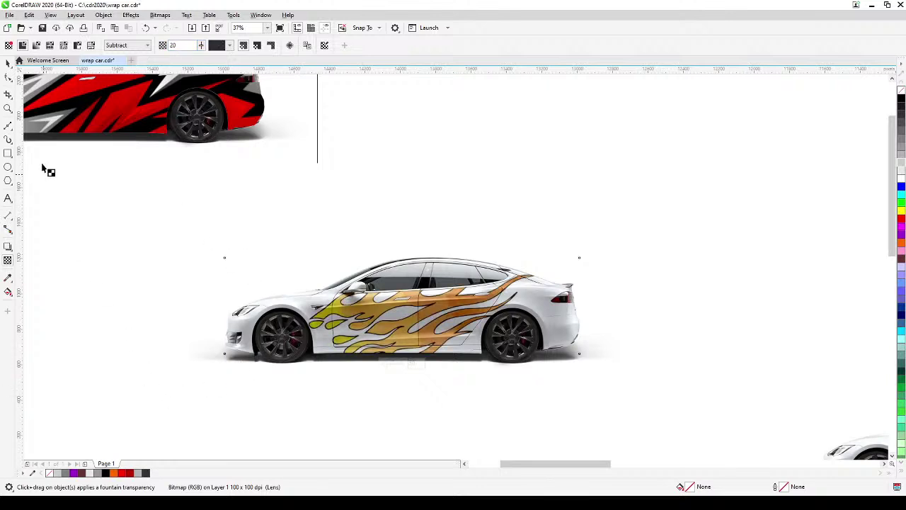
pyautogui.click(8, 63)
# Examine the flame wrap up close and compare it with the other wrapped cars in the drawing
pyautogui.scroll(2, 356, 370)
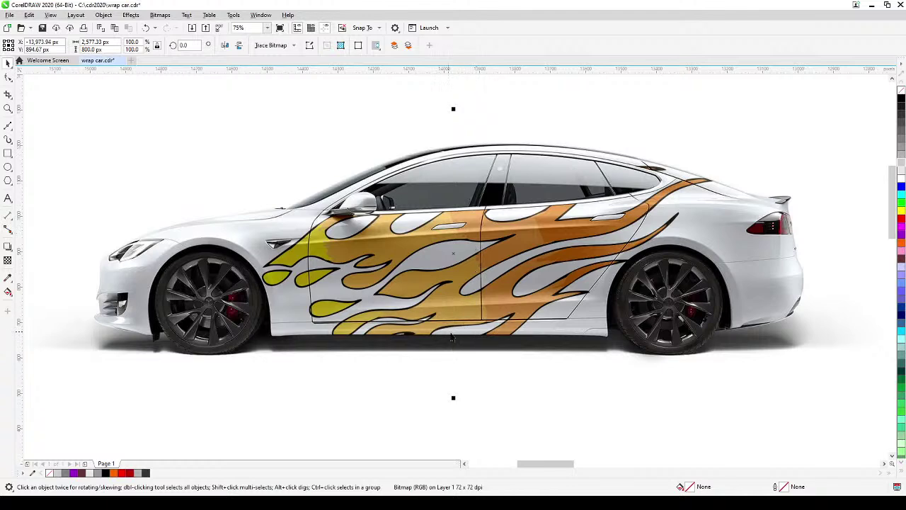
pyautogui.scroll(-2, 495, 353)
pyautogui.click(486, 370)
pyautogui.scroll(-2, 528, 278)
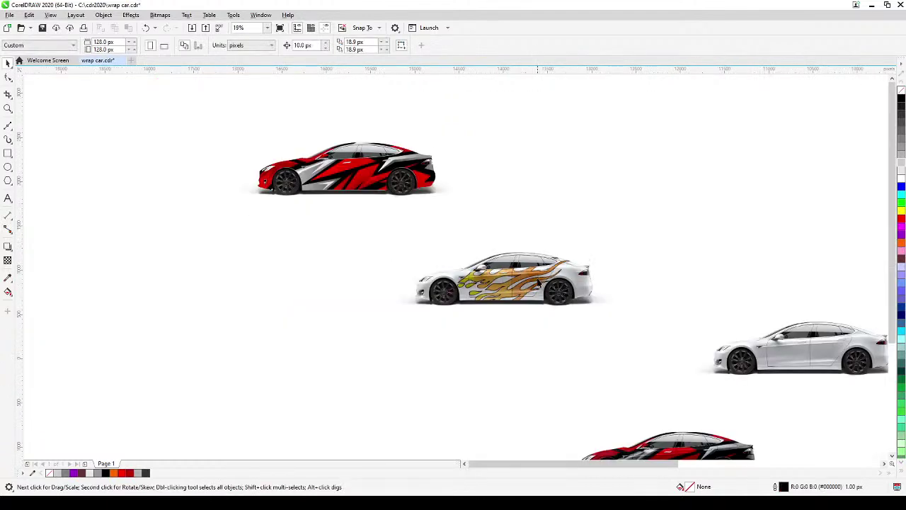
pyautogui.moveTo(523, 302); pyautogui.dragTo(542, 345)
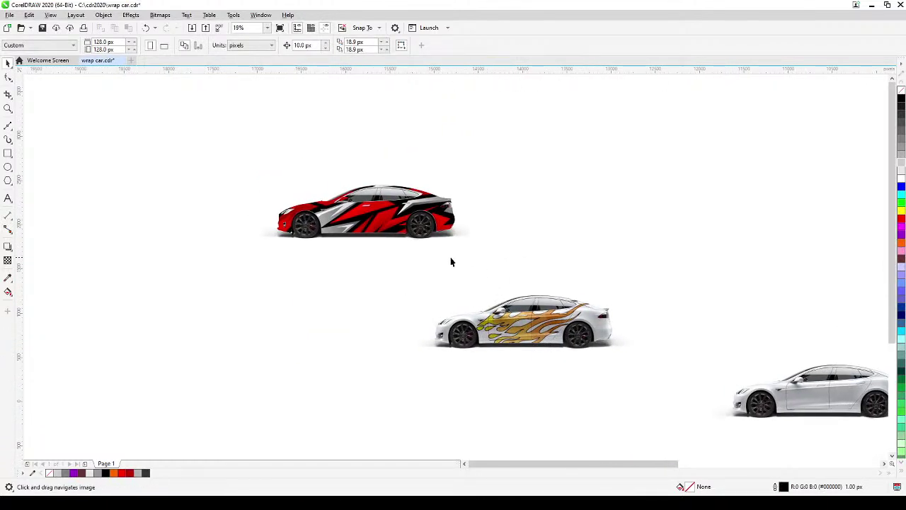
pyautogui.scroll(2, 450, 262)
pyautogui.moveTo(450, 259); pyautogui.dragTo(546, 291)
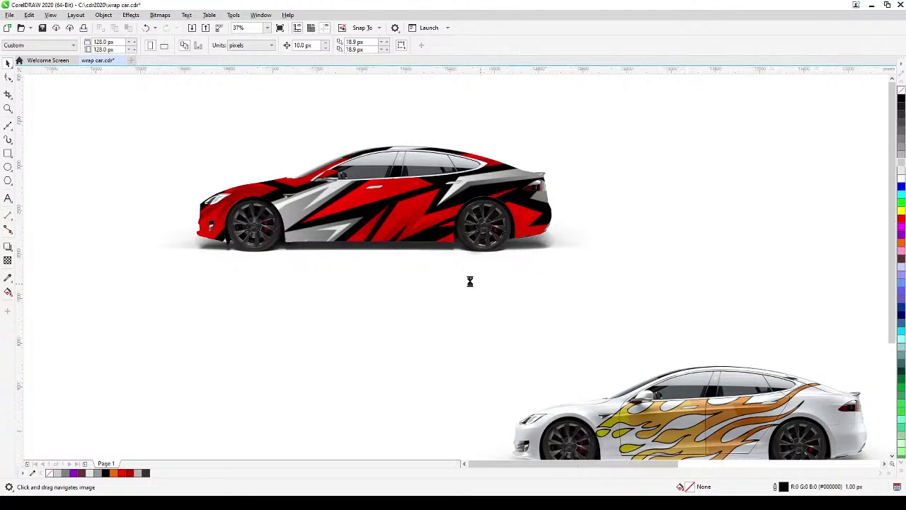
pyautogui.scroll(-2, 469, 281)
pyautogui.moveTo(585, 319); pyautogui.dragTo(518, 192)
pyautogui.scroll(2, 394, 265)
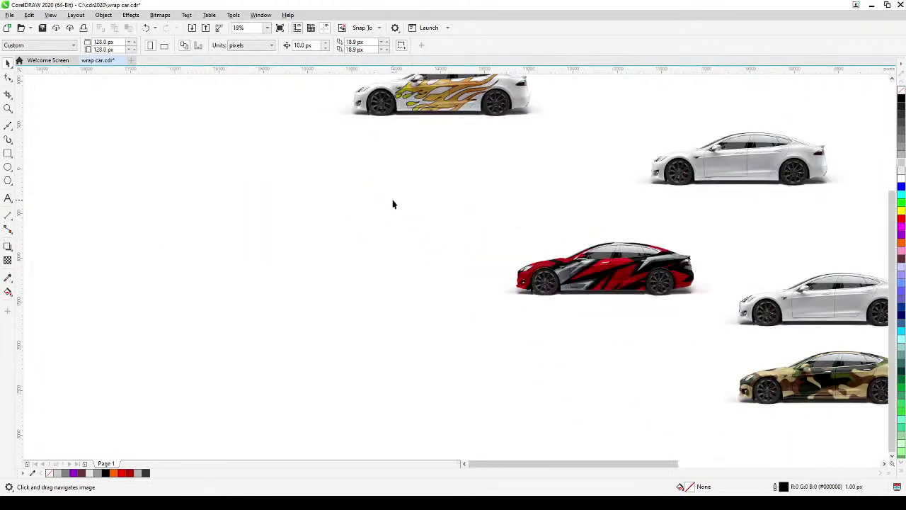
pyautogui.moveTo(392, 204); pyautogui.dragTo(372, 374)
pyautogui.scroll(2, 387, 308)
pyautogui.scroll(-1, 387, 308)
pyautogui.moveTo(416, 356); pyautogui.dragTo(538, 456)
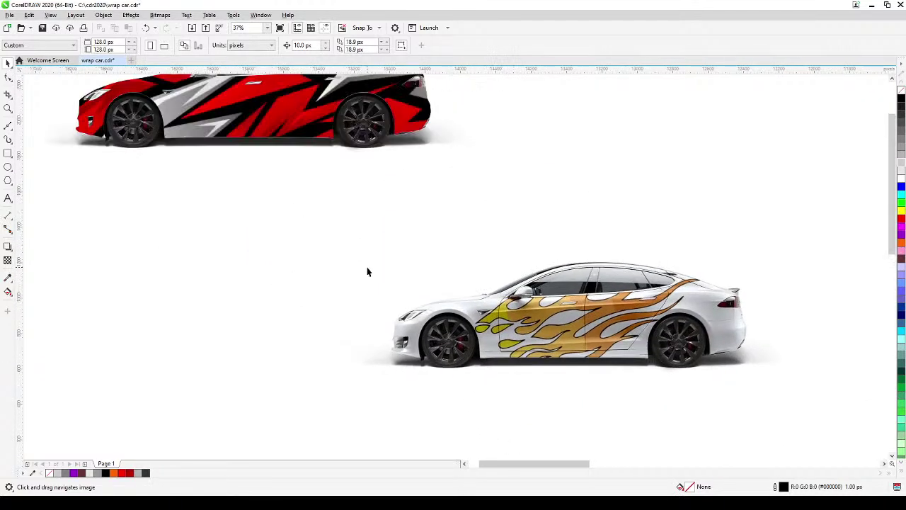
pyautogui.scroll(-2, 367, 271)
pyautogui.moveTo(365, 275); pyautogui.dragTo(441, 356)
pyautogui.scroll(2, 441, 356)
pyautogui.scroll(2, 366, 243)
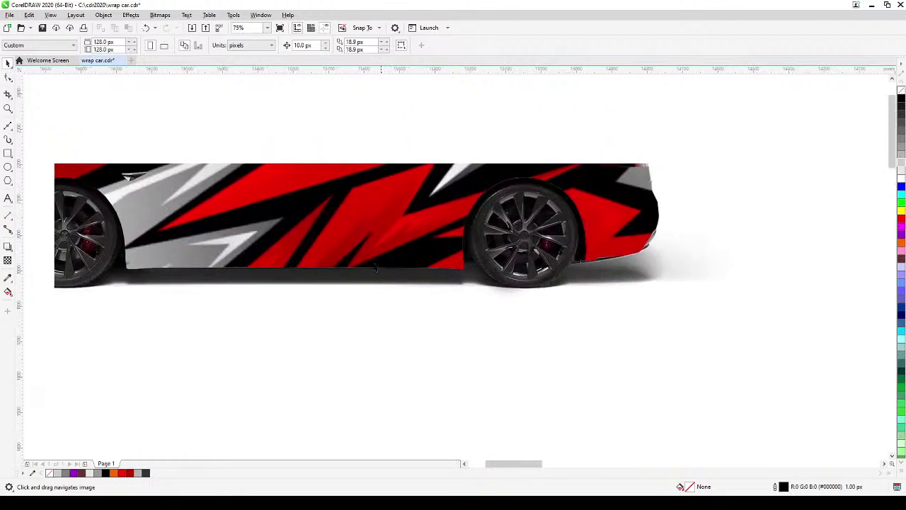
pyautogui.scroll(1, 372, 251)
pyautogui.scroll(-2, 372, 251)
pyautogui.moveTo(384, 275); pyautogui.dragTo(414, 314)
pyautogui.moveTo(139, 155); pyautogui.dragTo(609, 389)
pyautogui.click(703, 242)
# Delete the red graphic inside the red-wrapped car's PowerClip and remove the body shape's gray fill
pyautogui.click(348, 247)
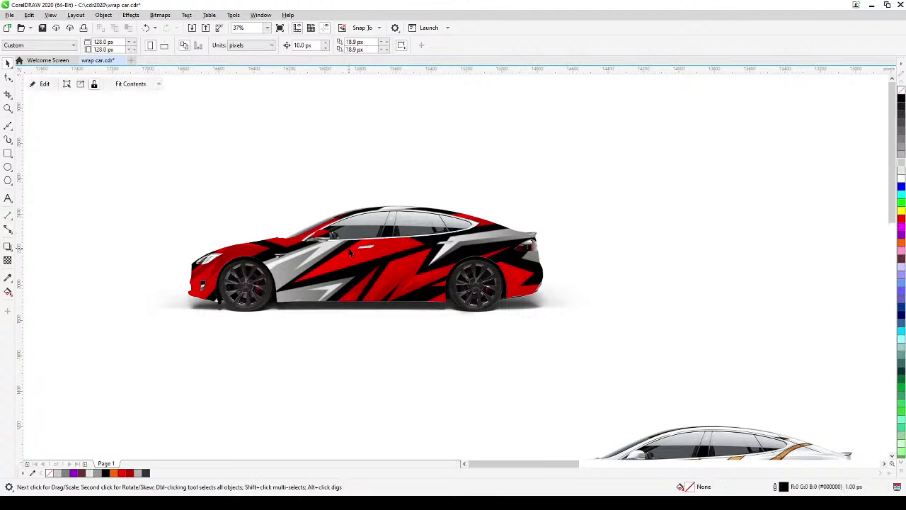
pyautogui.keyDown('ctrl'); pyautogui.click(348, 247); pyautogui.keyUp('ctrl')
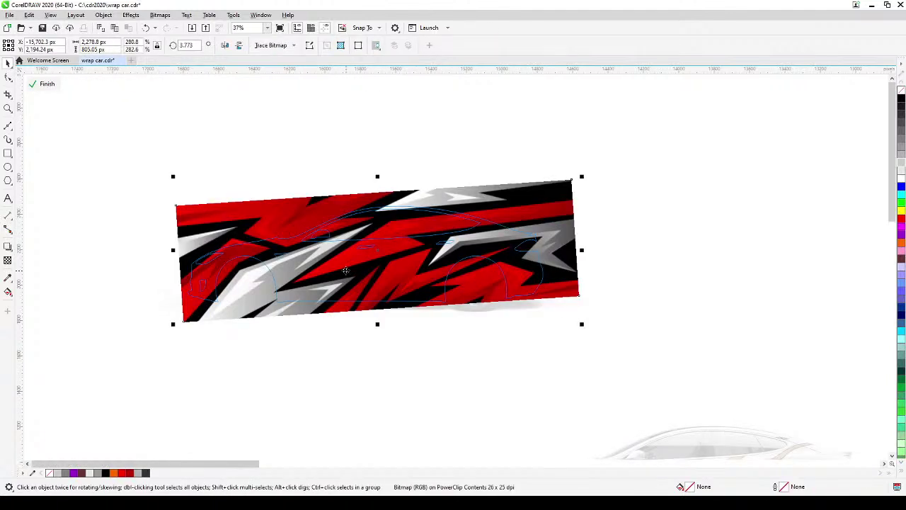
pyautogui.press('Delete')
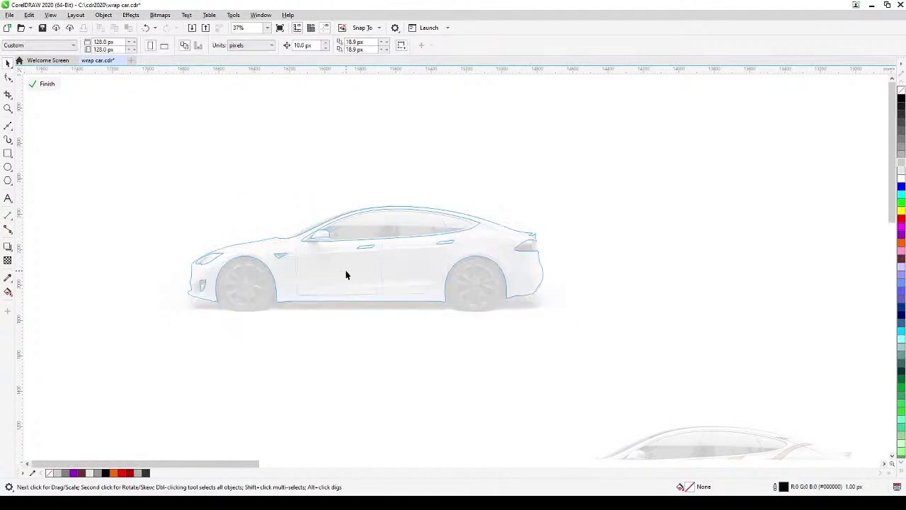
pyautogui.click(47, 84)
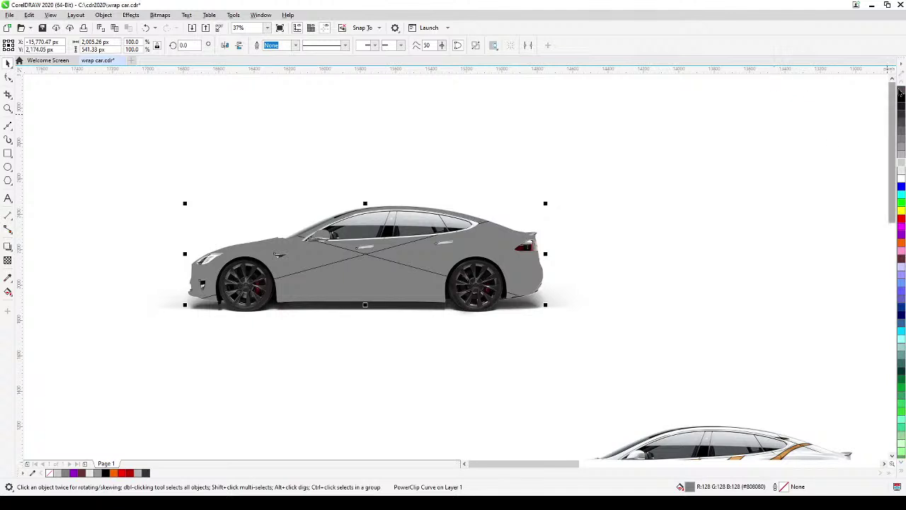
pyautogui.click(901, 90)
pyautogui.click(643, 240)
# Fill the emptied car body PowerClip shape with red
pyautogui.click(505, 270)
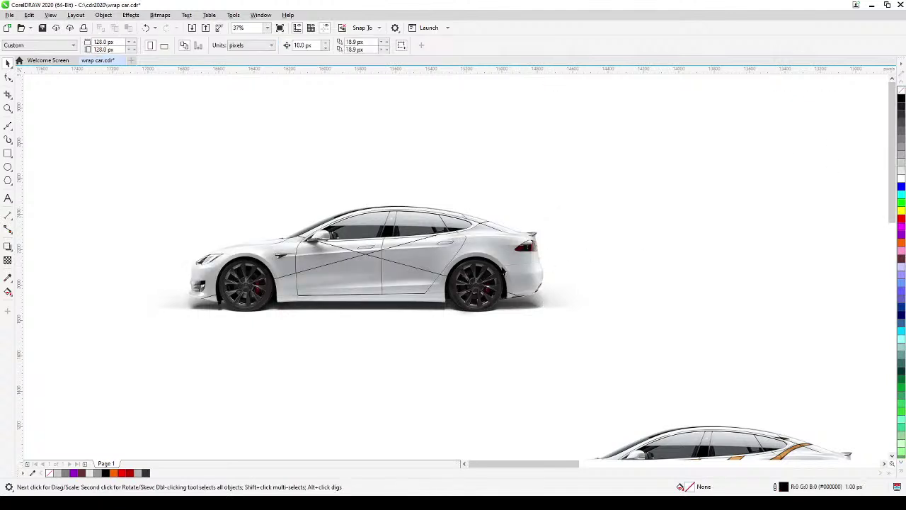
pyautogui.scroll(2, 354, 240)
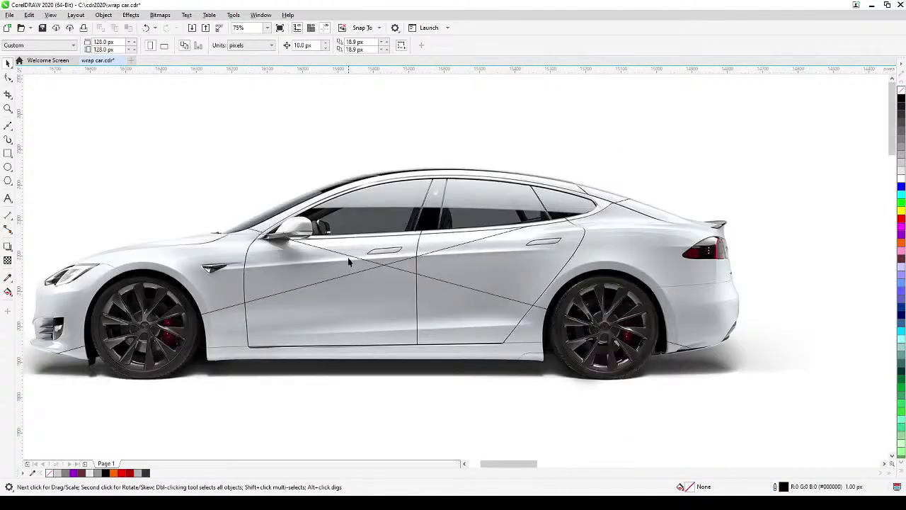
pyautogui.click(338, 292)
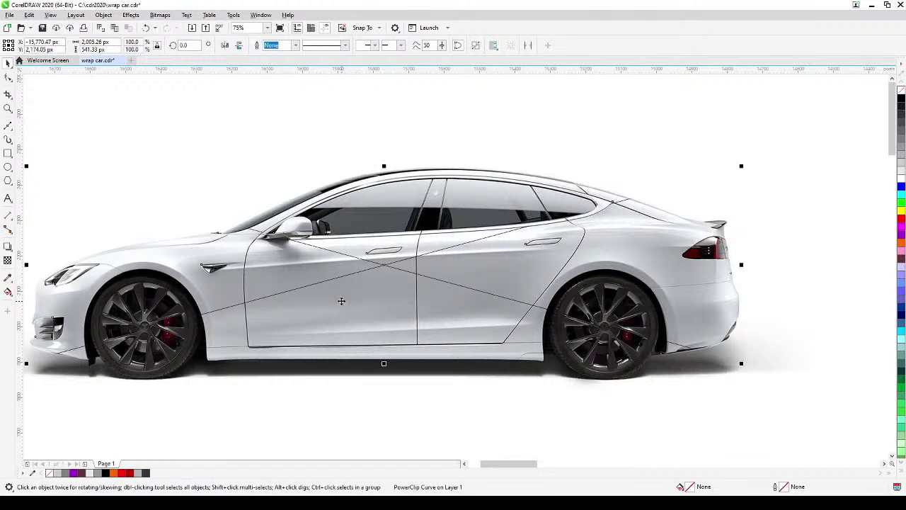
pyautogui.click(901, 221)
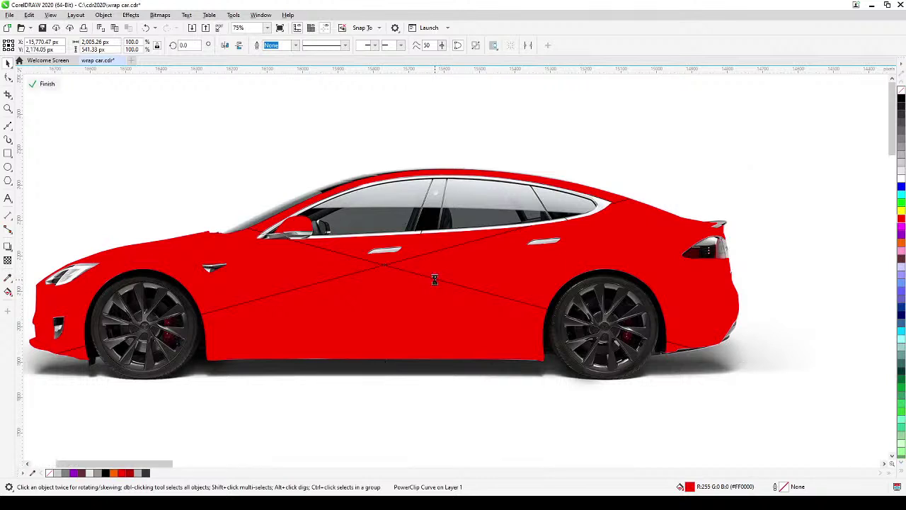
pyautogui.doubleClick(433, 278)
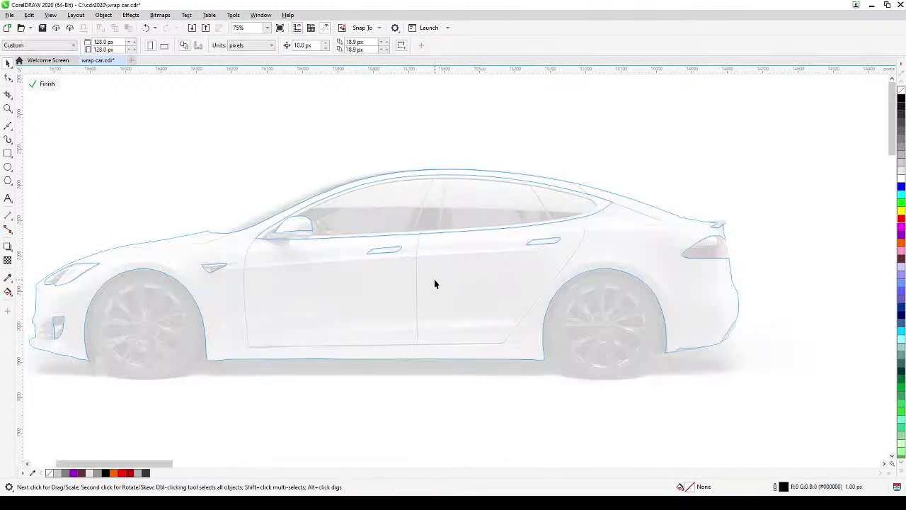
pyautogui.click(42, 84)
# Convert the red car body shape to a 100 dpi RGB Color (24-bit) bitmap with anti-aliasing and a transparent background
pyautogui.click(159, 16)
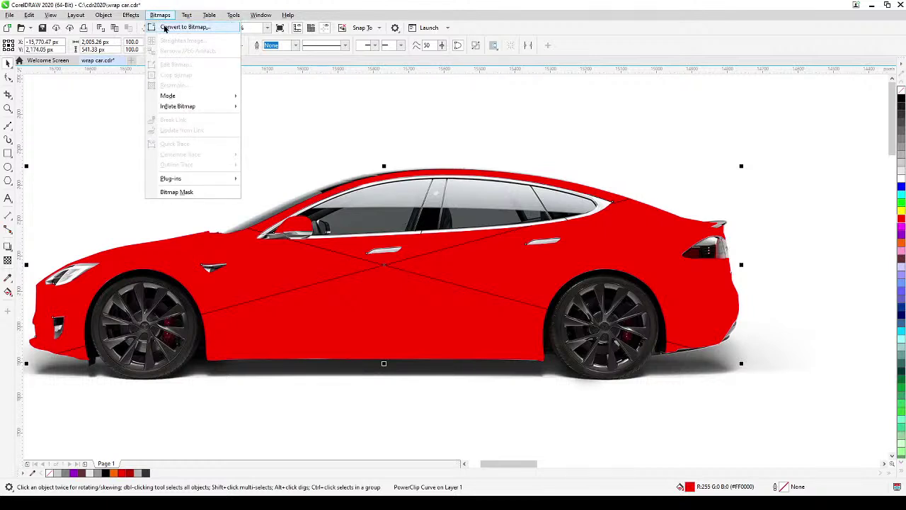
pyautogui.click(165, 28)
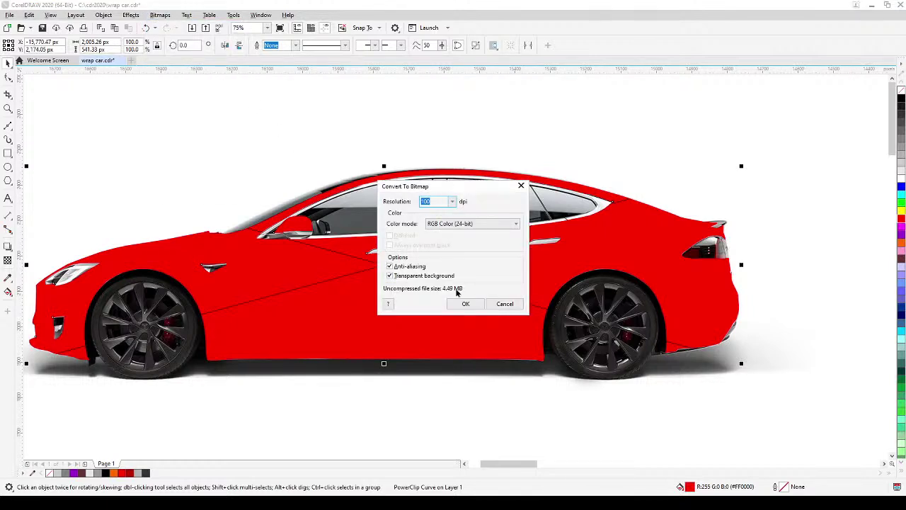
pyautogui.click(464, 304)
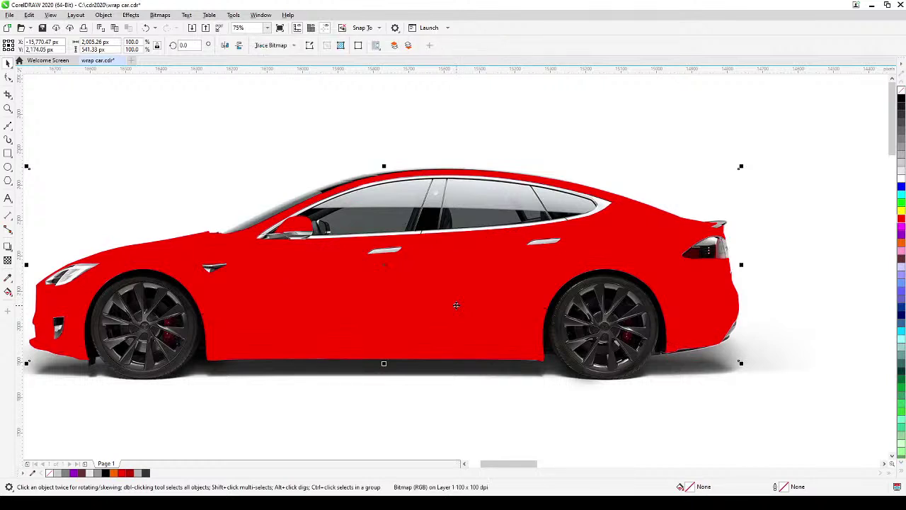
# Apply a uniform transparency with the Subtract merge mode to the red car body bitmap
pyautogui.click(9, 262)
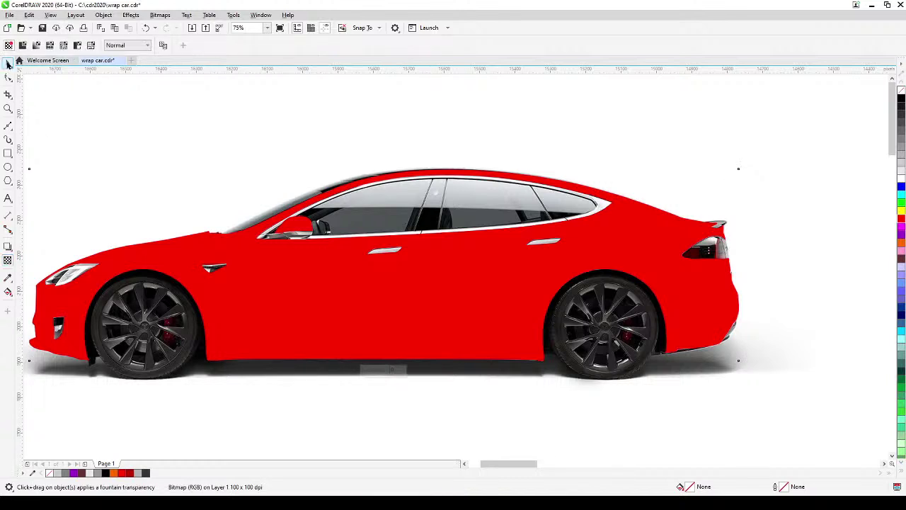
pyautogui.click(22, 45)
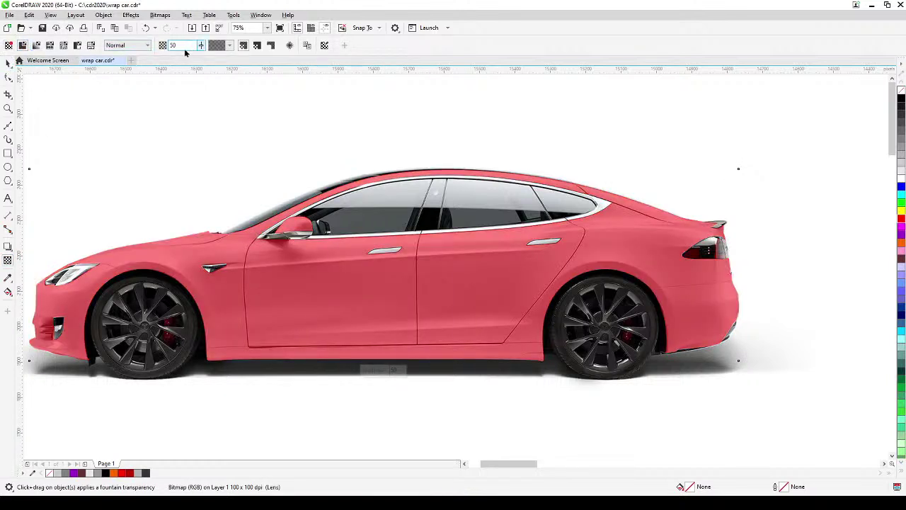
pyautogui.click(201, 46)
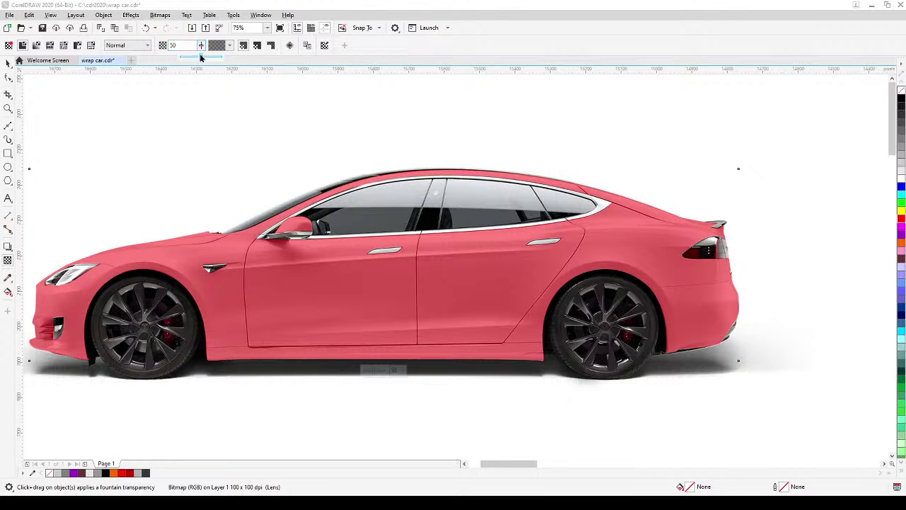
pyautogui.click(127, 45)
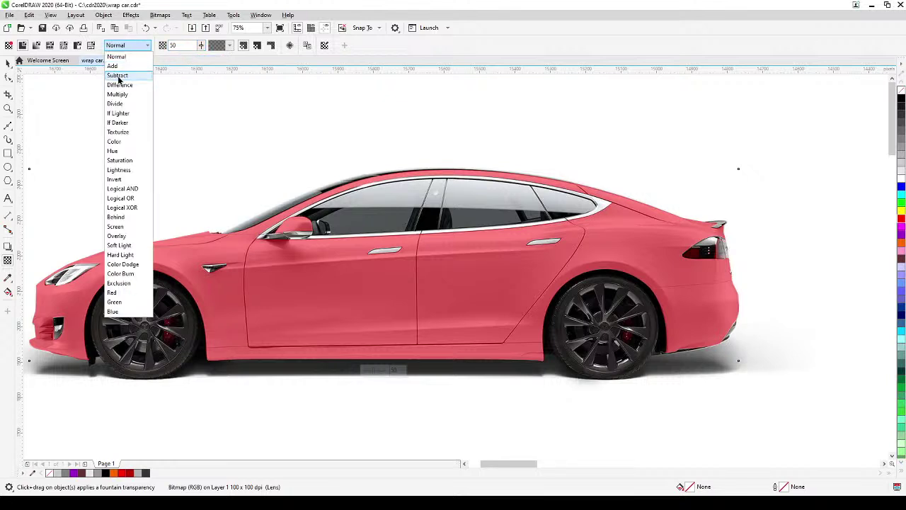
pyautogui.click(119, 82)
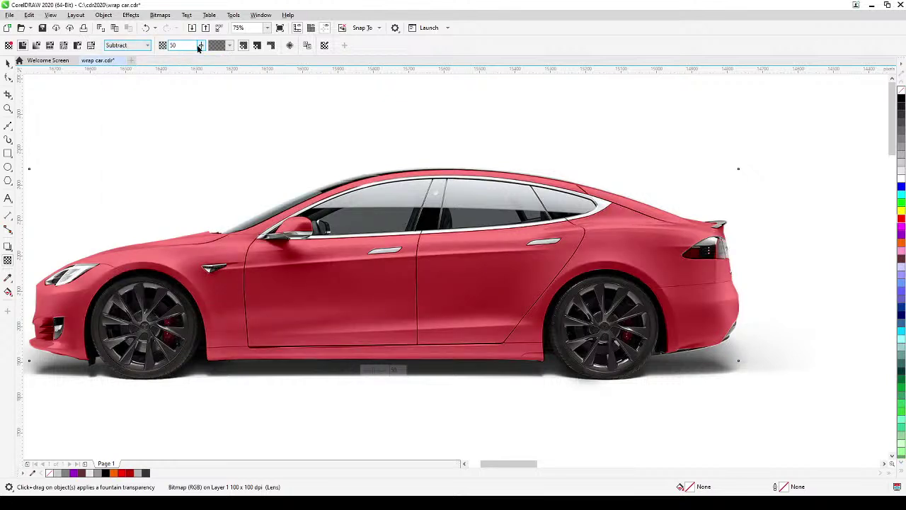
# Set the red body bitmap's transparency to 19 and deselect it
pyautogui.click(201, 45)
pyautogui.moveTo(200, 56); pyautogui.dragTo(184, 64)
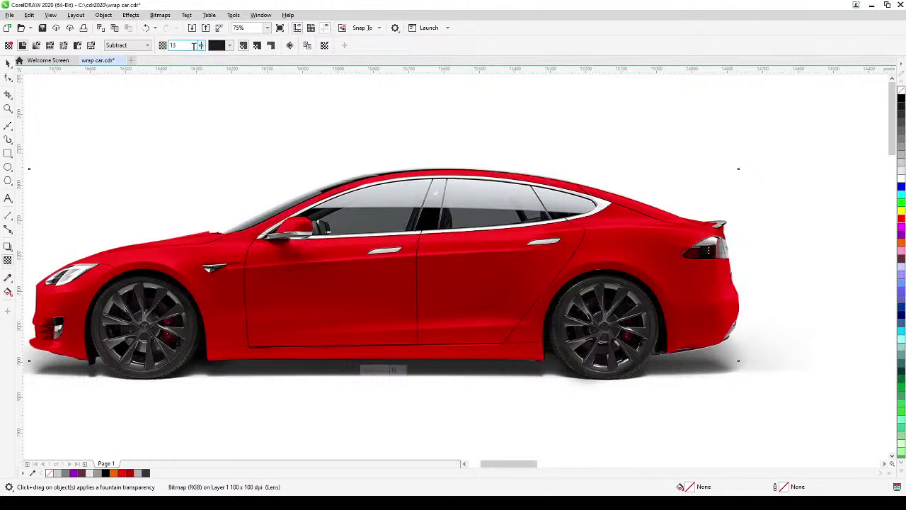
pyautogui.click(201, 45)
pyautogui.moveTo(198, 56)
pyautogui.mouseDown()
pyautogui.moveTo(190, 61)
pyautogui.moveTo(199, 62)
pyautogui.mouseUp()
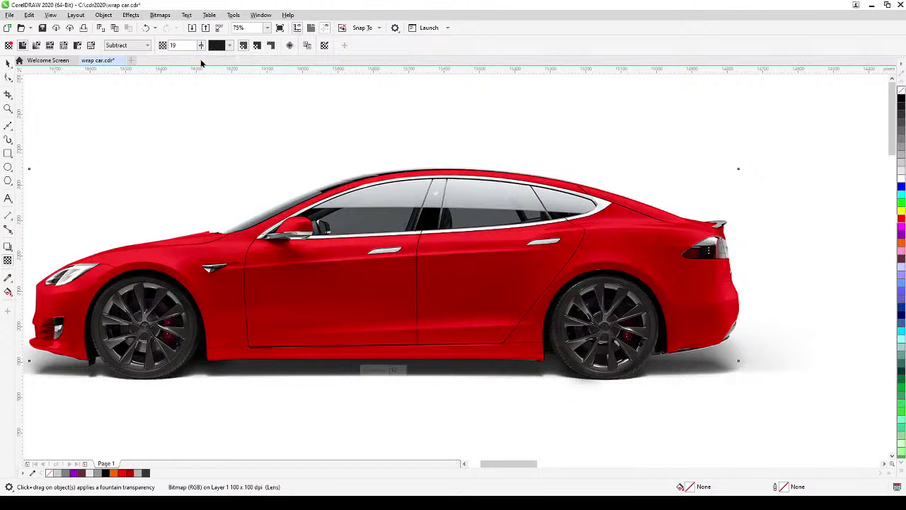
pyautogui.scroll(-1, 189, 105)
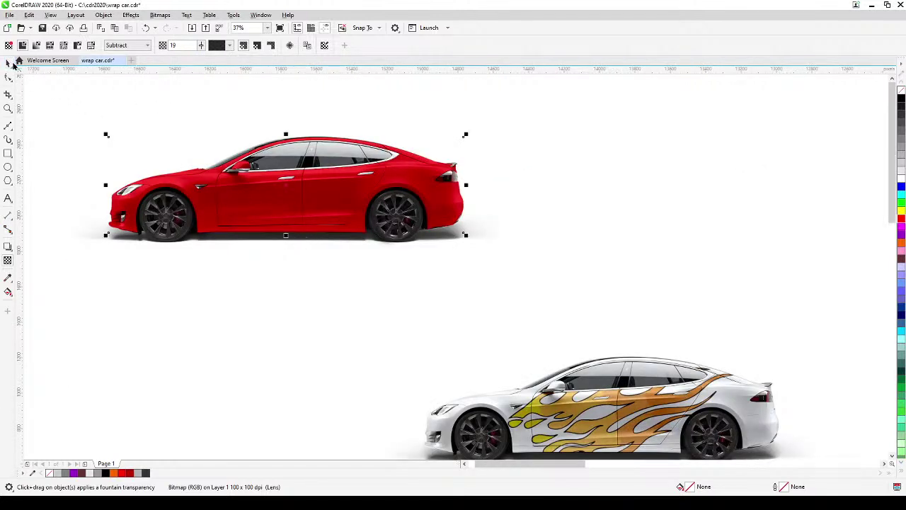
pyautogui.click(9, 62)
pyautogui.click(134, 290)
pyautogui.click(424, 189)
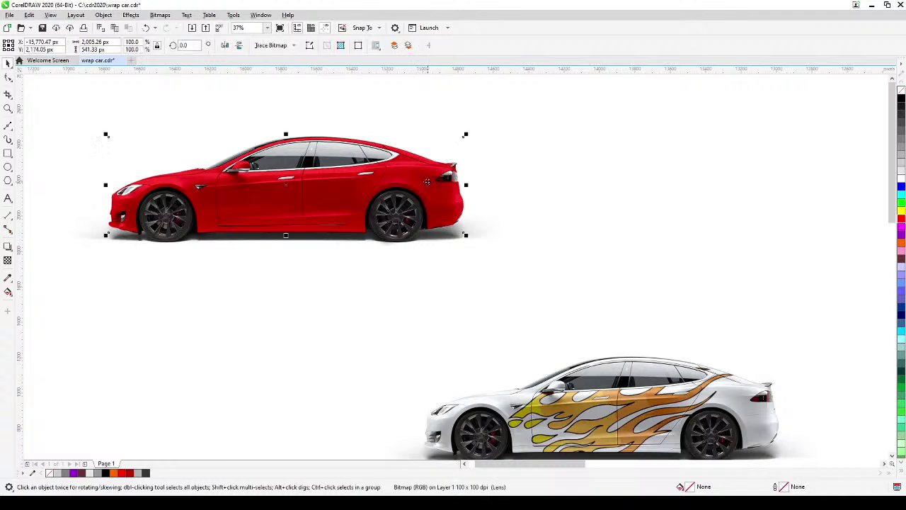
pyautogui.click(573, 276)
# Examine the solid red car and compare it with the flame, red graphic and camouflage wraps in the drawing
pyautogui.scroll(-1, 289, 238)
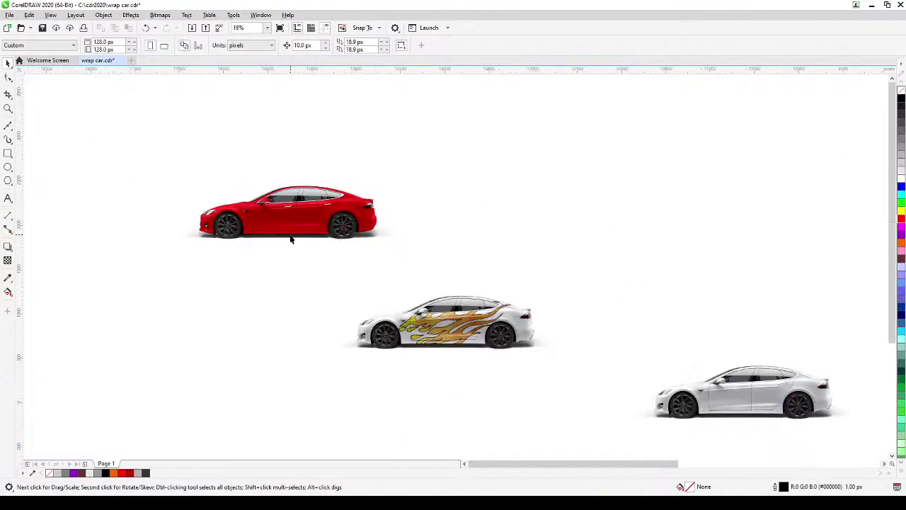
pyautogui.scroll(1, 291, 238)
pyautogui.moveTo(291, 238); pyautogui.dragTo(455, 305)
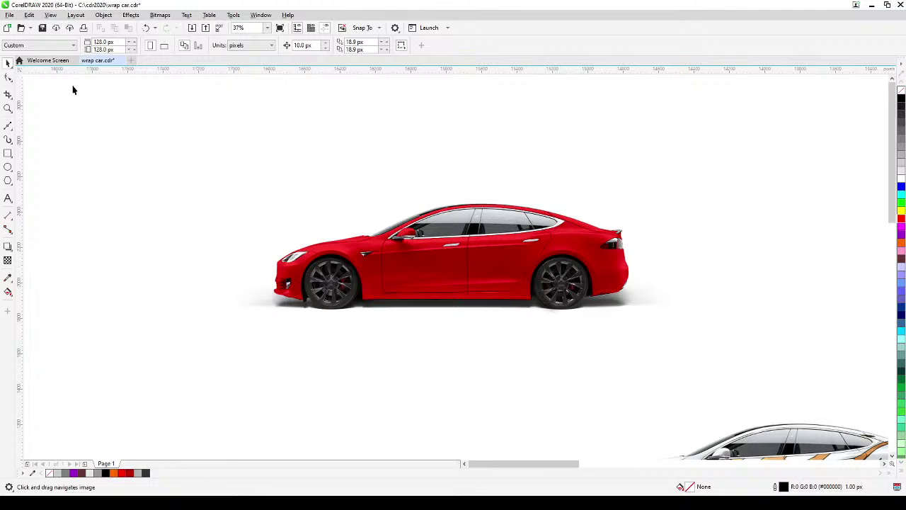
pyautogui.scroll(-1, 432, 332)
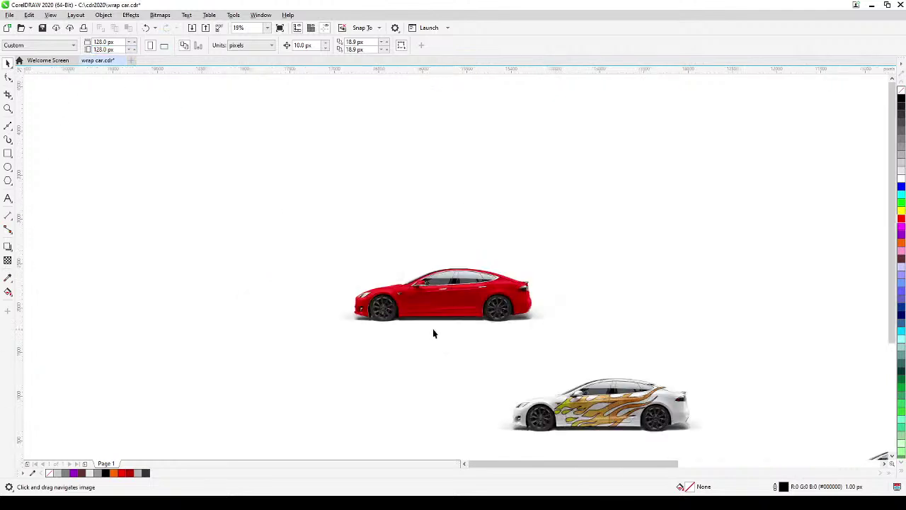
pyautogui.moveTo(456, 337); pyautogui.dragTo(406, 197)
pyautogui.moveTo(530, 356); pyautogui.dragTo(400, 266)
pyautogui.moveTo(555, 399); pyautogui.dragTo(438, 327)
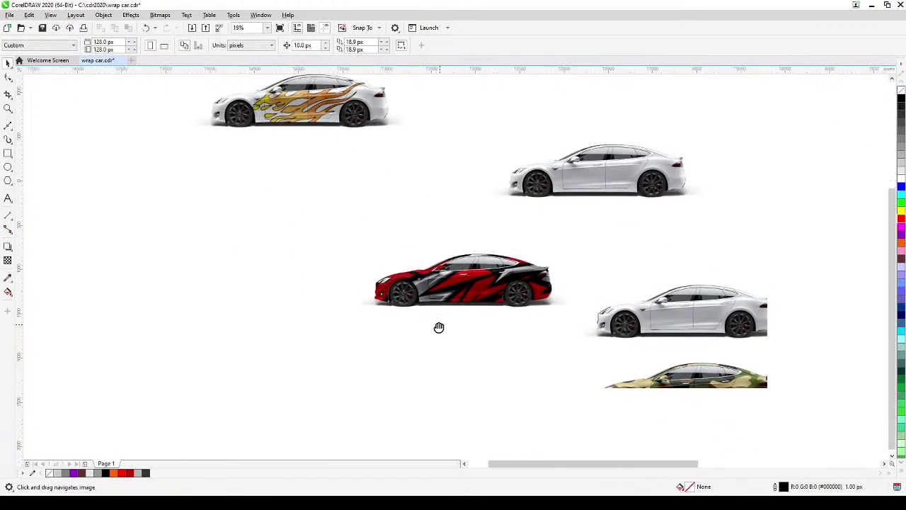
pyautogui.scroll(2, 714, 416)
pyautogui.moveTo(714, 417); pyautogui.dragTo(590, 377)
pyautogui.scroll(2, 579, 397)
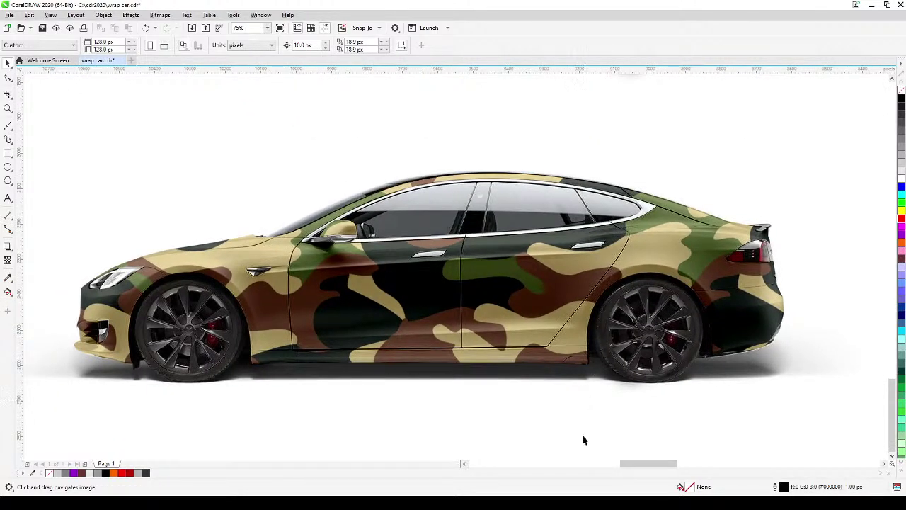